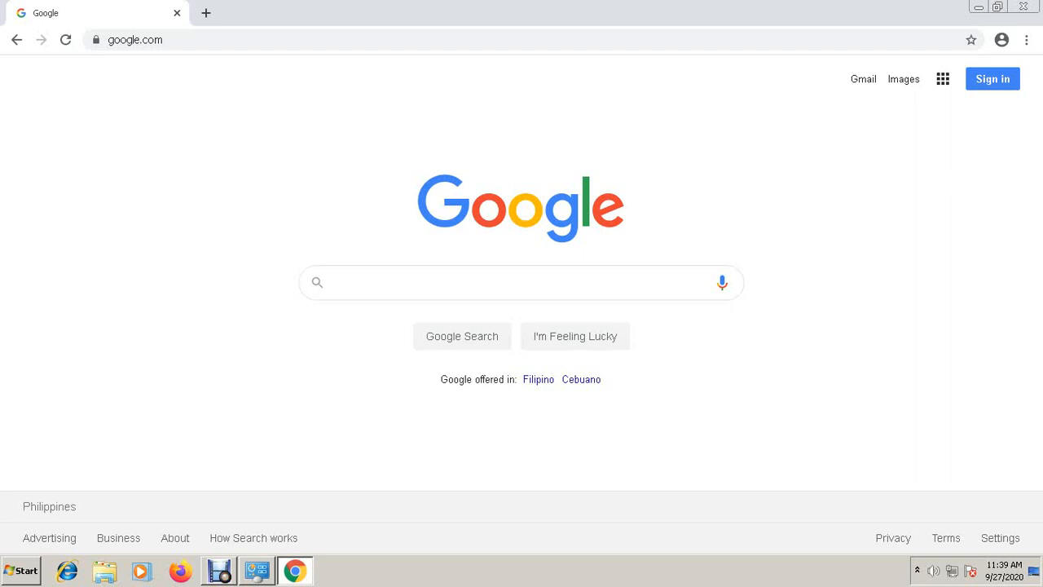
# - Go to Google Drive from the apps grid and choose to use another account
pyautogui.click(942, 79)
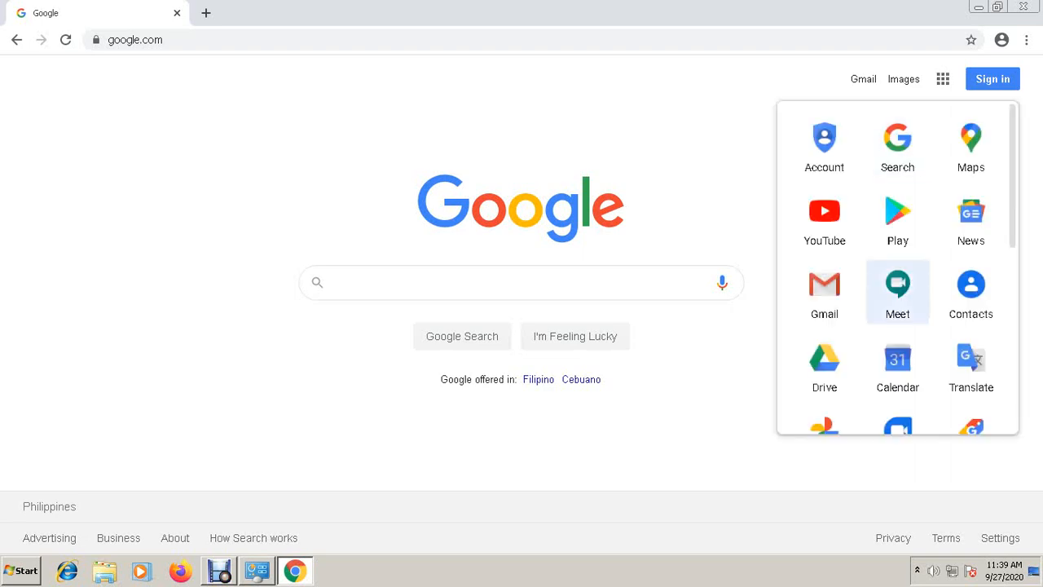
pyautogui.click(824, 365)
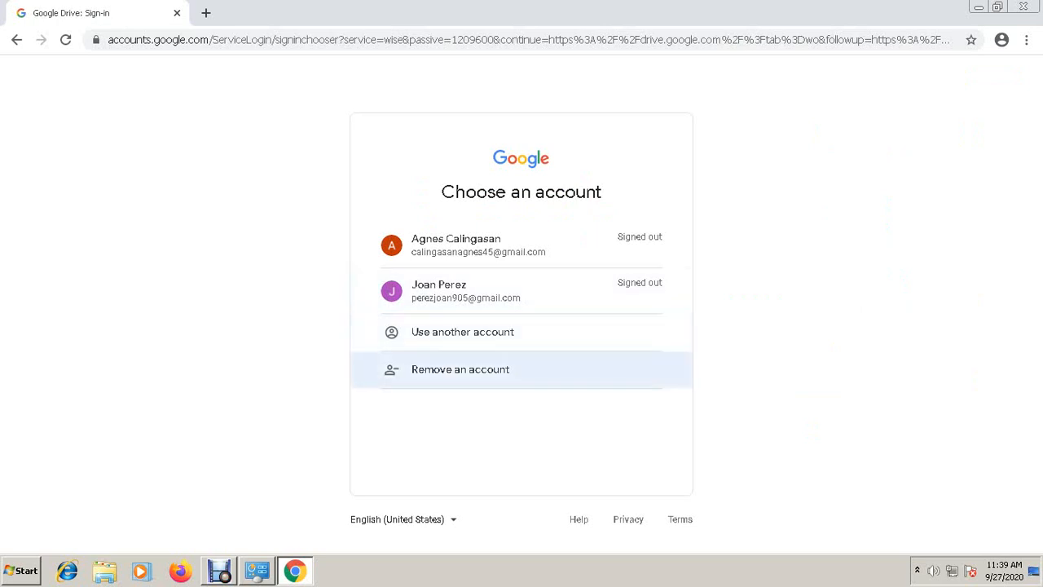
pyautogui.click(462, 332)
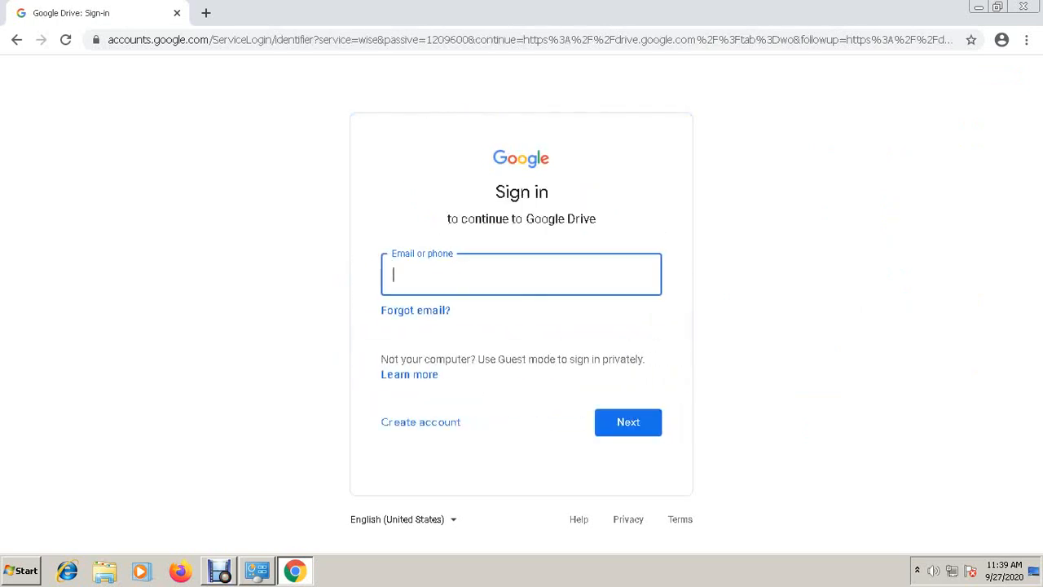
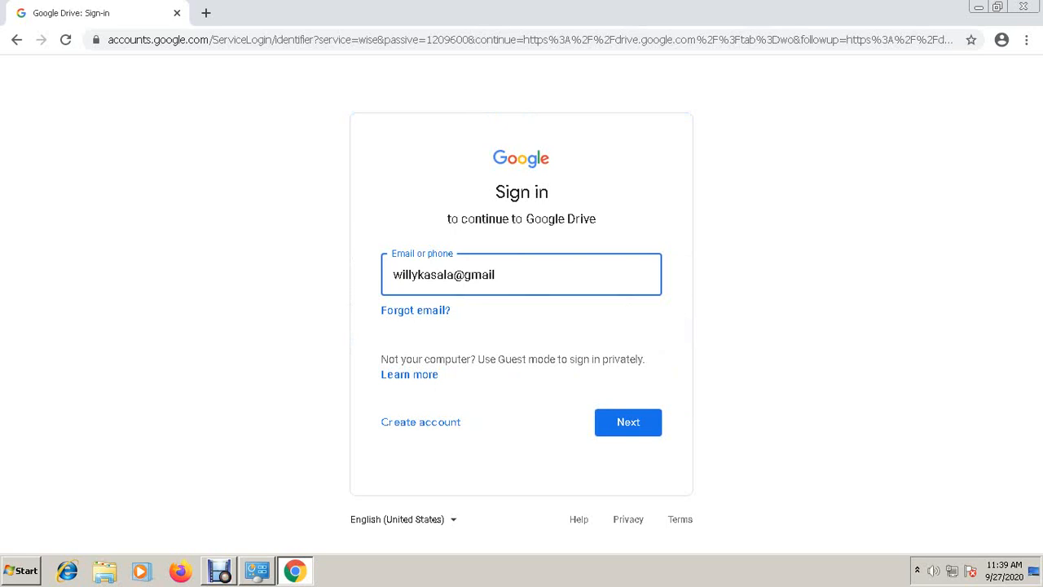
# - Sign in with the account's email address, corrected to end in .com, and its password
pyautogui.write('.com')
pyautogui.press('Return')
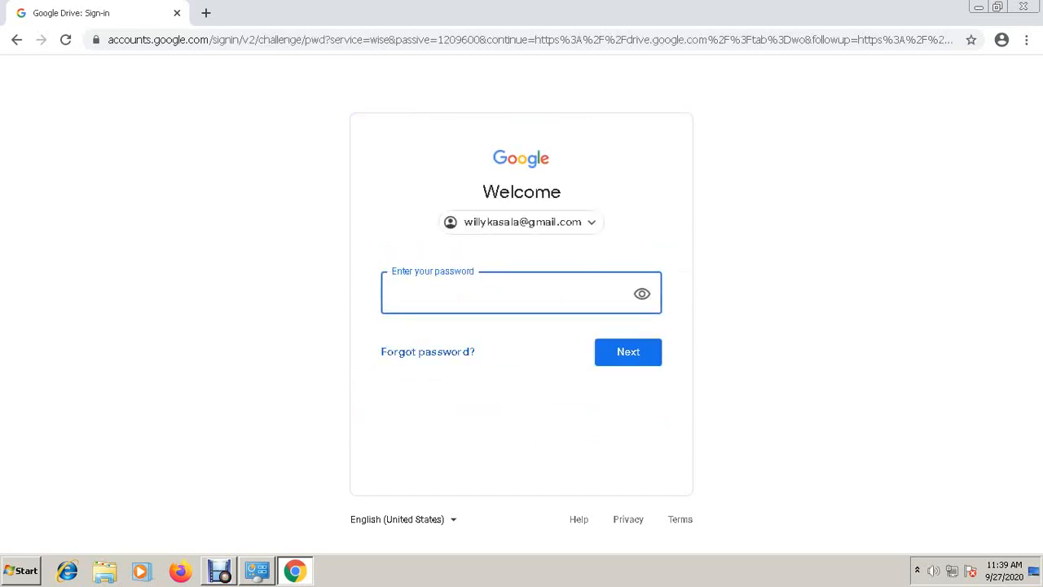
pyautogui.write('*************')
pyautogui.press('Return')
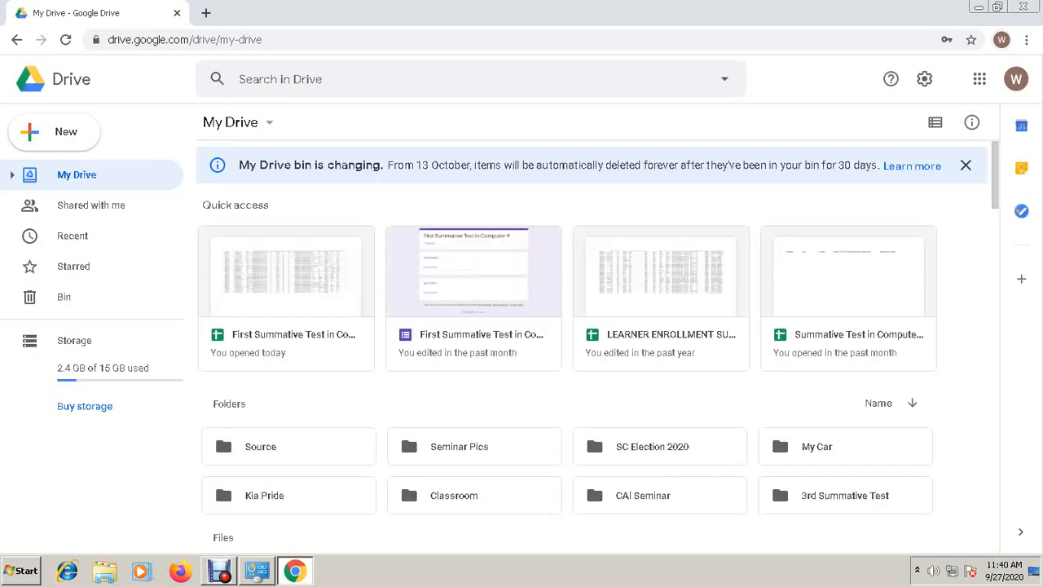
# - Dismiss the bin notice and create a blank Google Form from My Drive's new-item menu
pyautogui.click(966, 165)
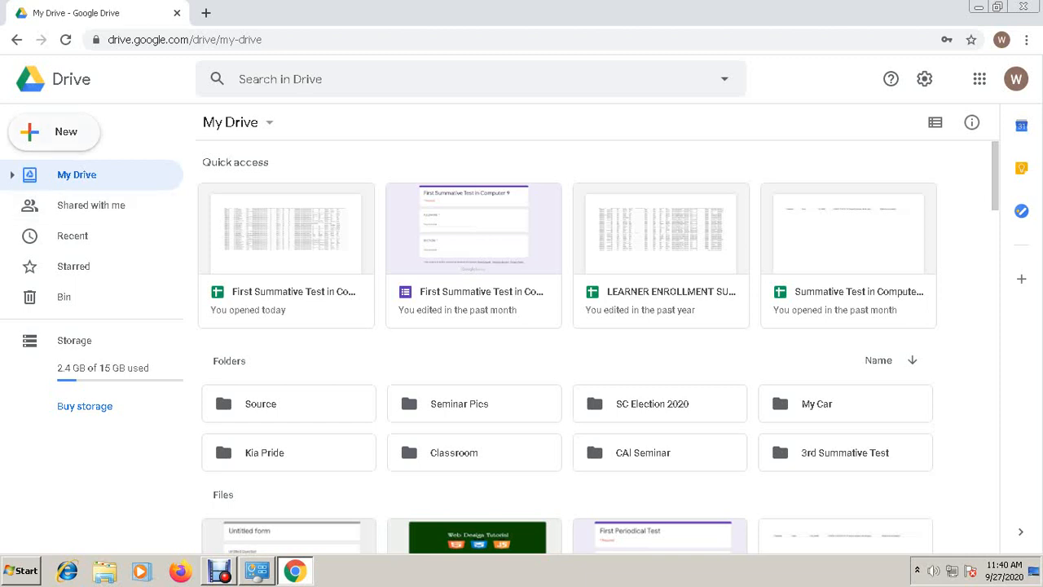
pyautogui.click(55, 131)
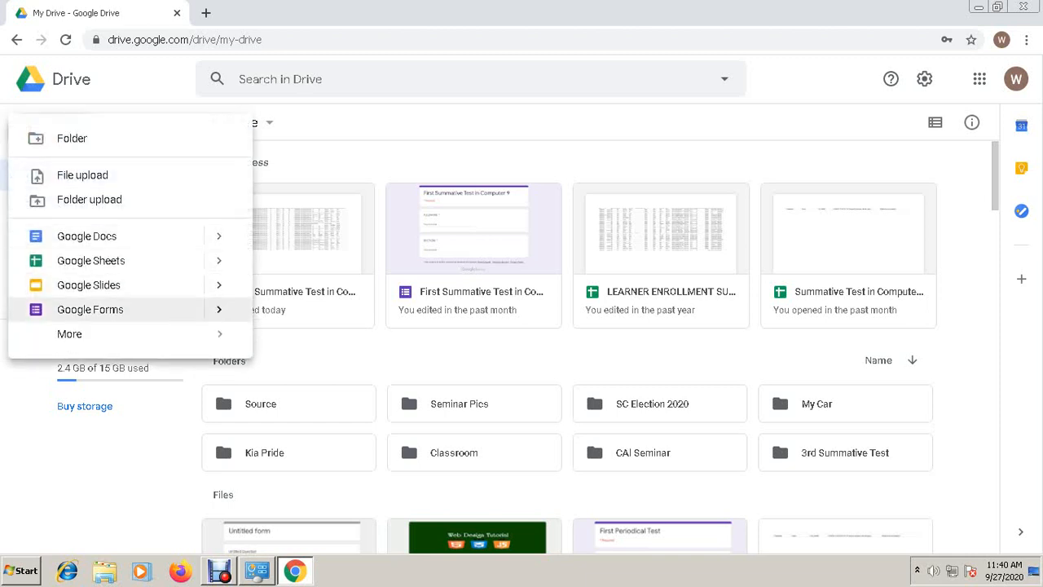
pyautogui.moveTo(218, 310)
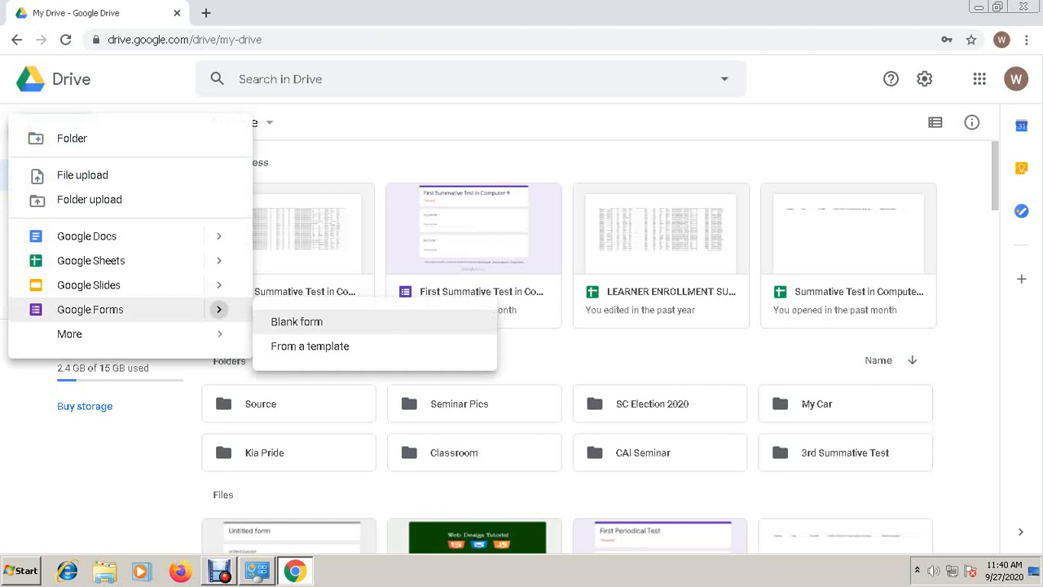
pyautogui.press('Escape')
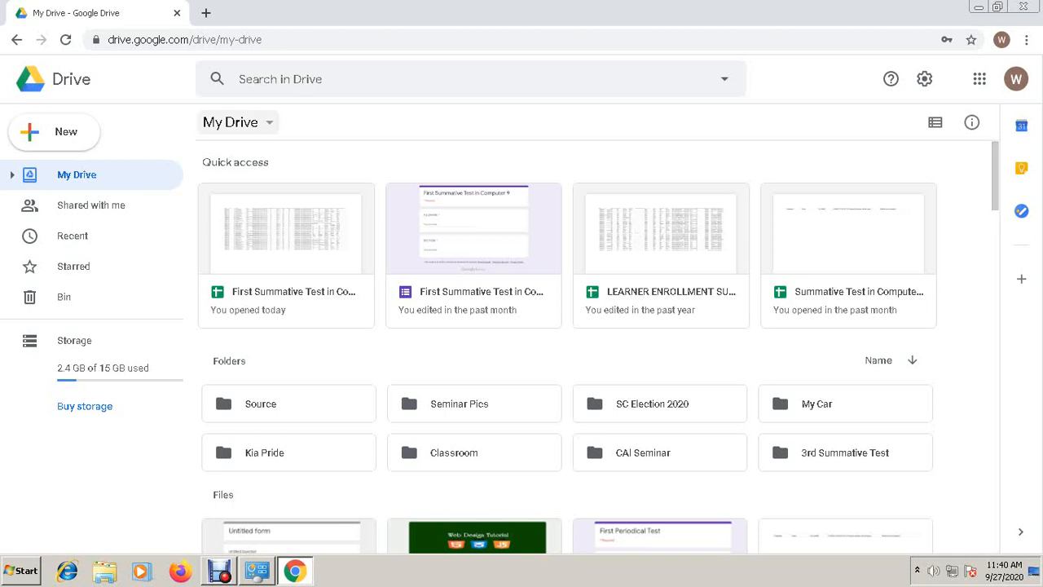
pyautogui.click(236, 122)
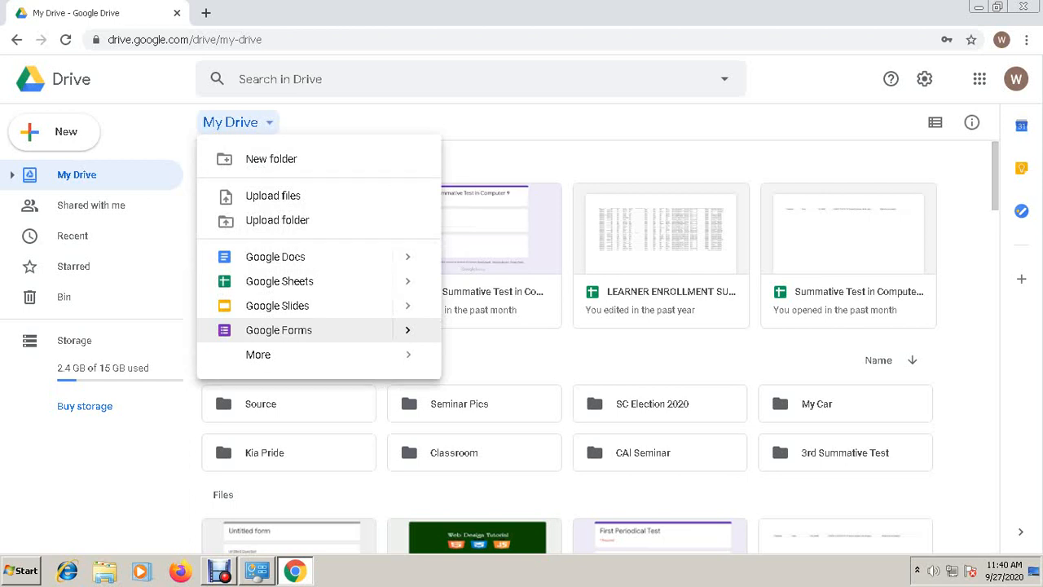
pyautogui.moveTo(407, 330)
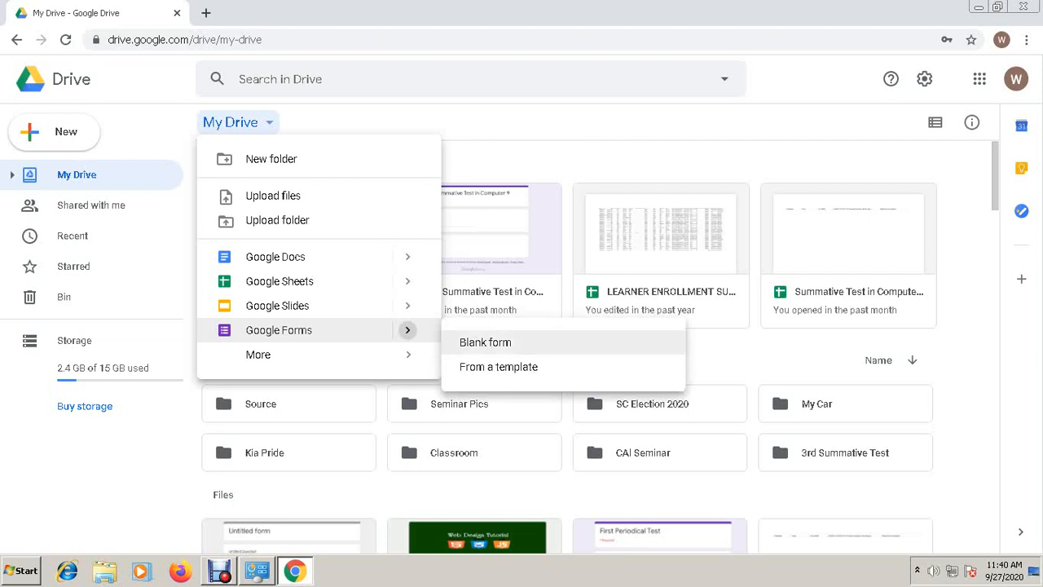
pyautogui.click(485, 342)
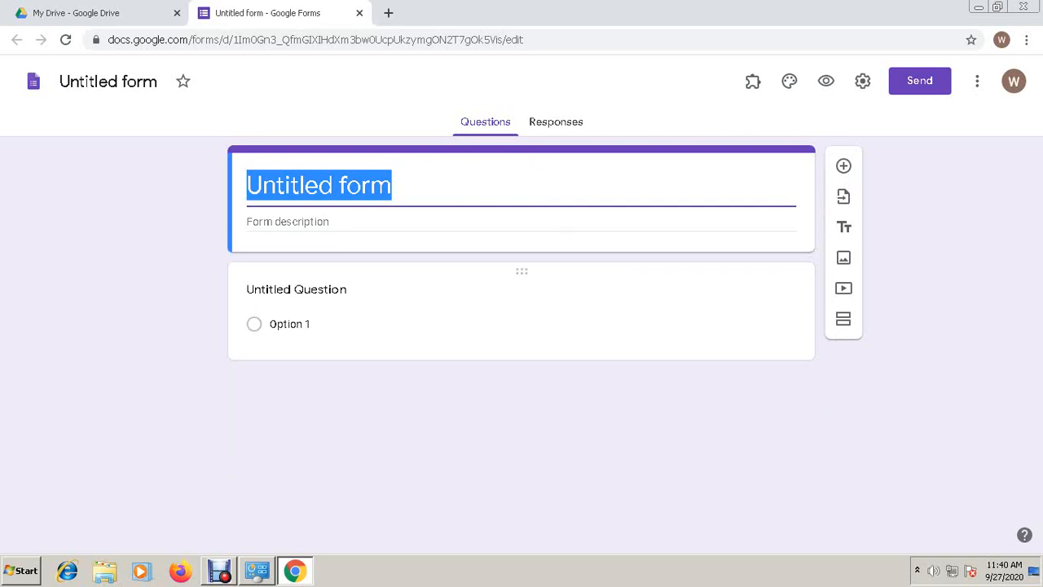
# - Replace 'Untitled form' with the title 'Summative Test in Computer'
pyautogui.write('S')
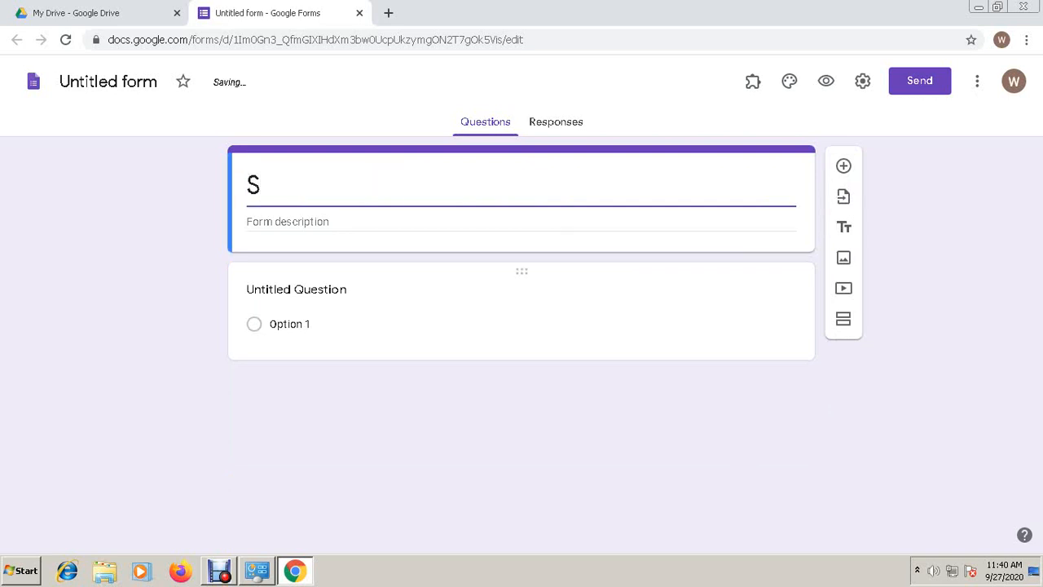
pyautogui.press('BackSpace')
pyautogui.write('Summa')
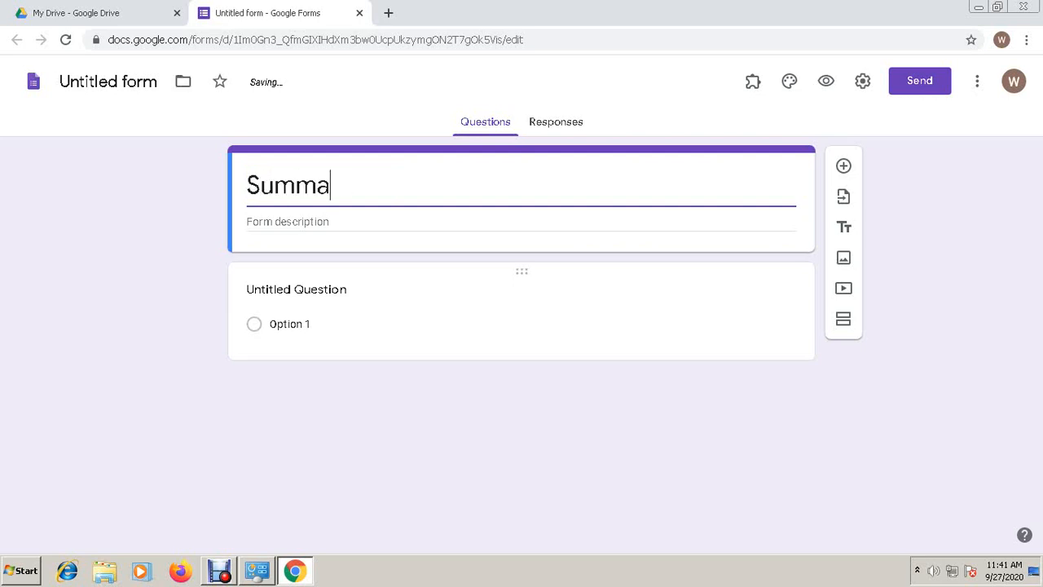
pyautogui.write('tive Tes')
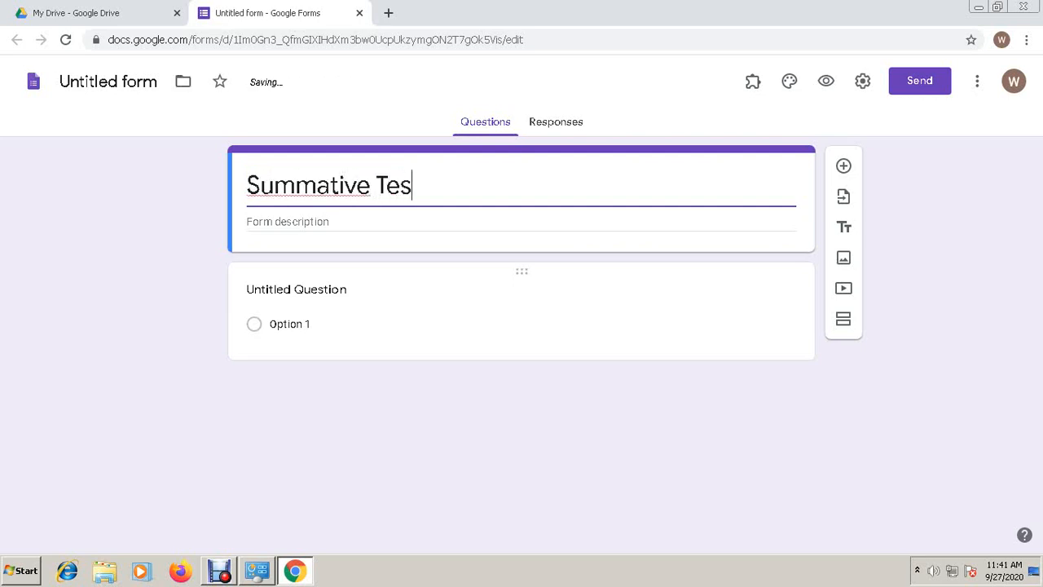
pyautogui.write('t in Comp')
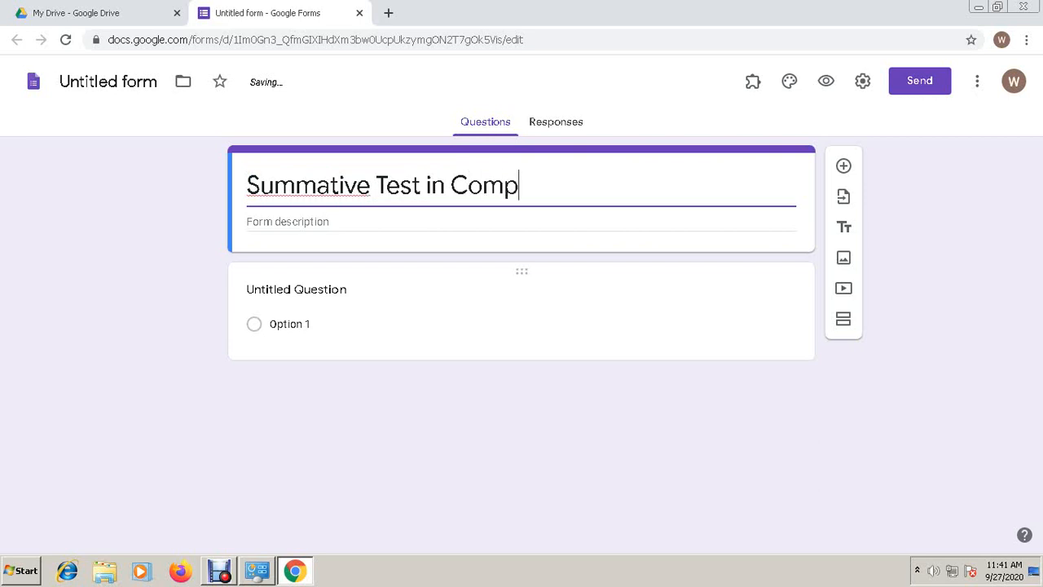
pyautogui.write('uter')
pyautogui.click(297, 290)
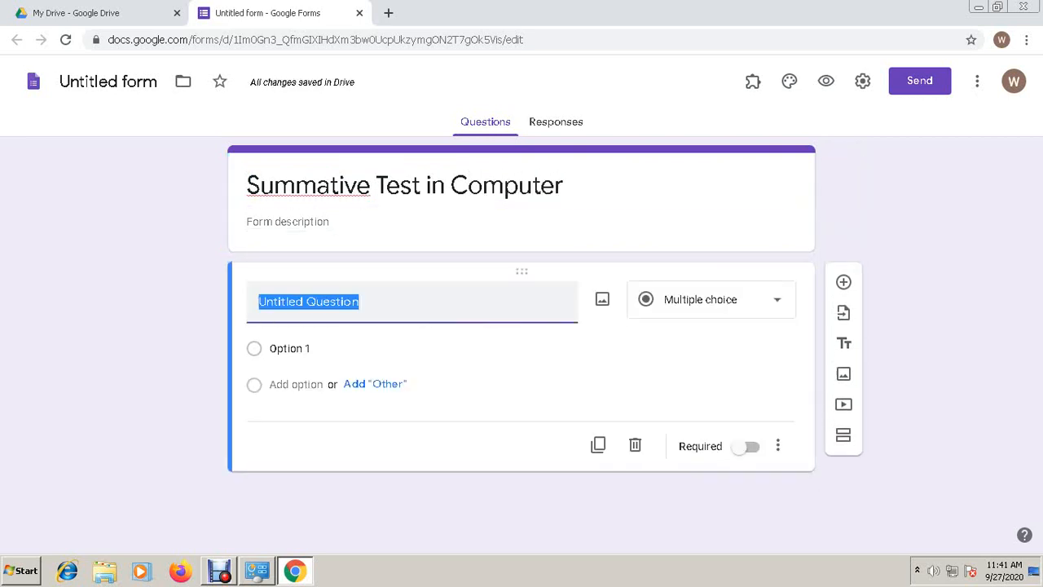
pyautogui.click(405, 186)
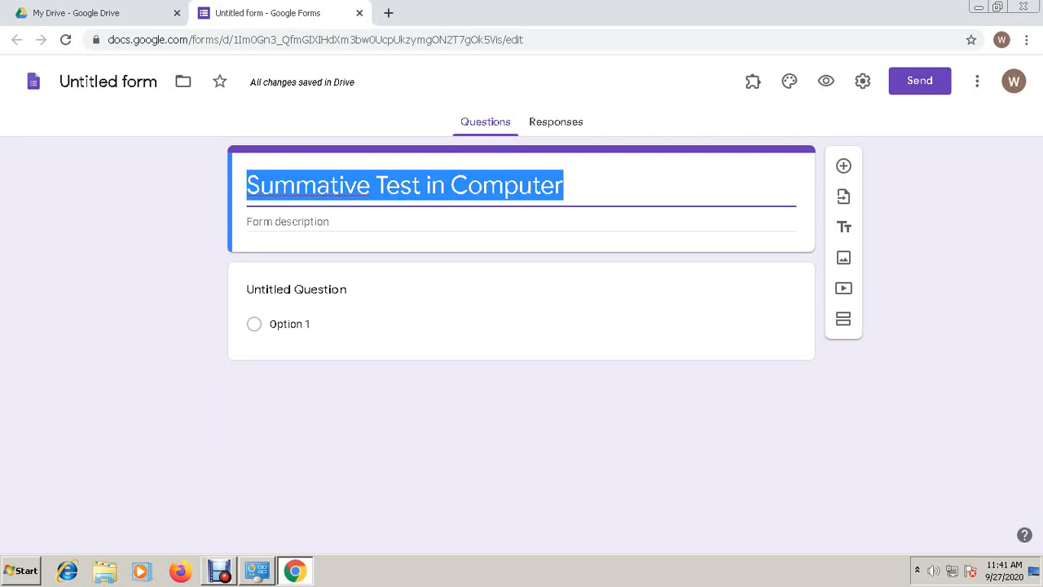
# - Set the form's file name to 'Summative Test in Computer' to match its title
pyautogui.click(107, 82)
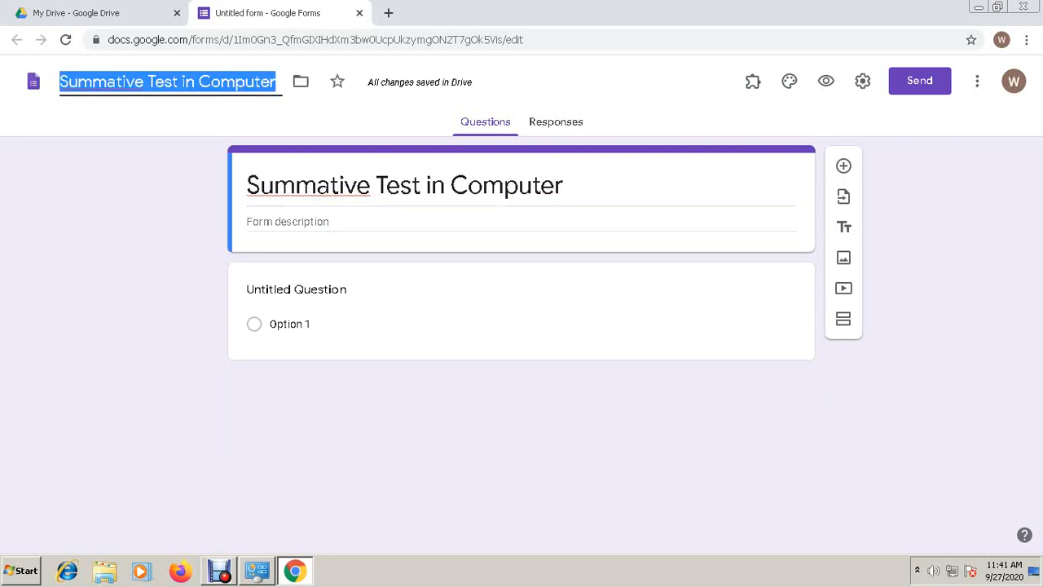
pyautogui.click(554, 186)
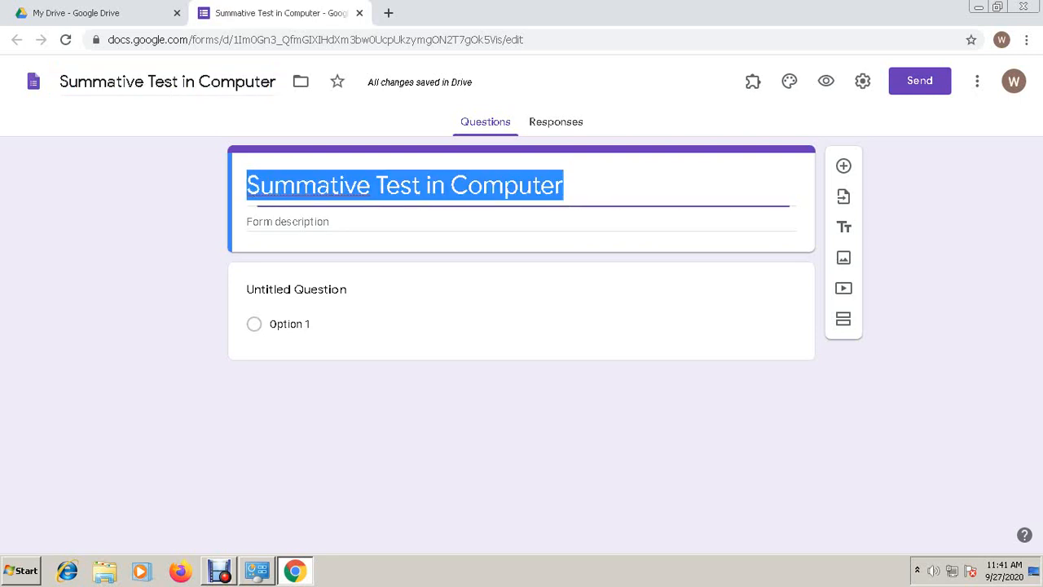
pyautogui.click(165, 81)
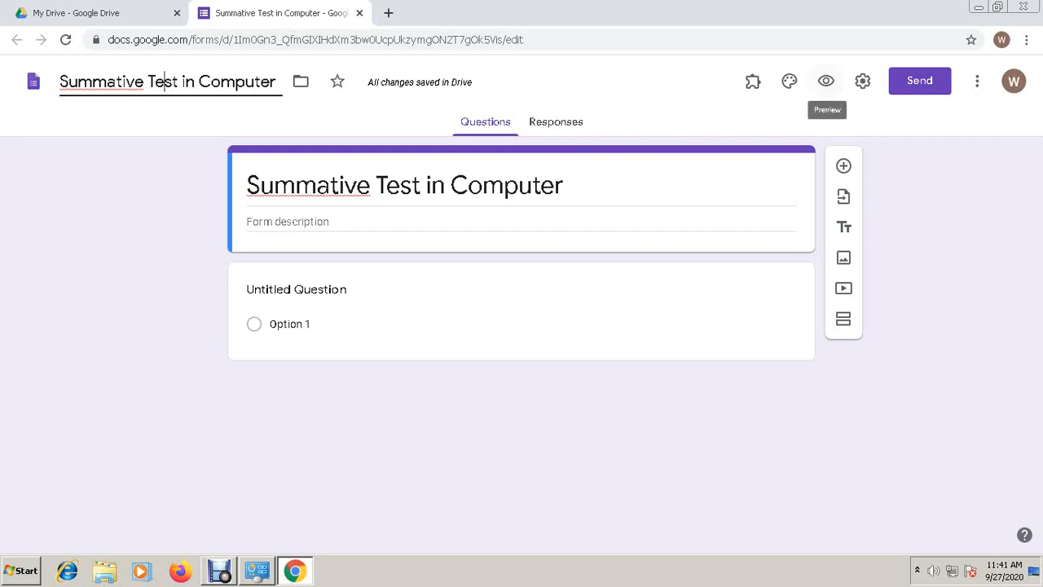
# - Open the respondent preview, select the title there, then return to the editor tab
pyautogui.click(825, 81)
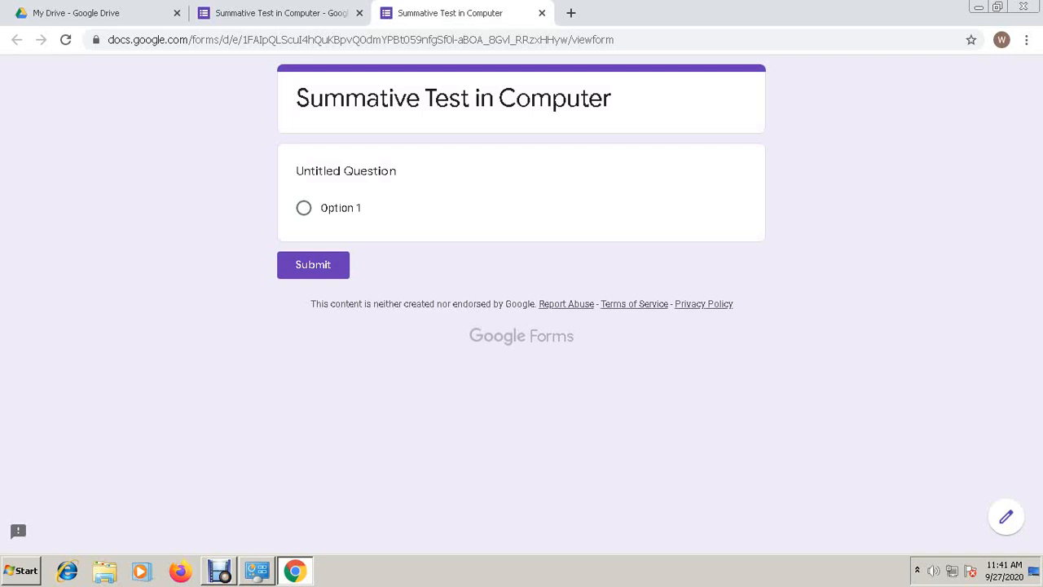
pyautogui.moveTo(295, 98); pyautogui.dragTo(612, 98)
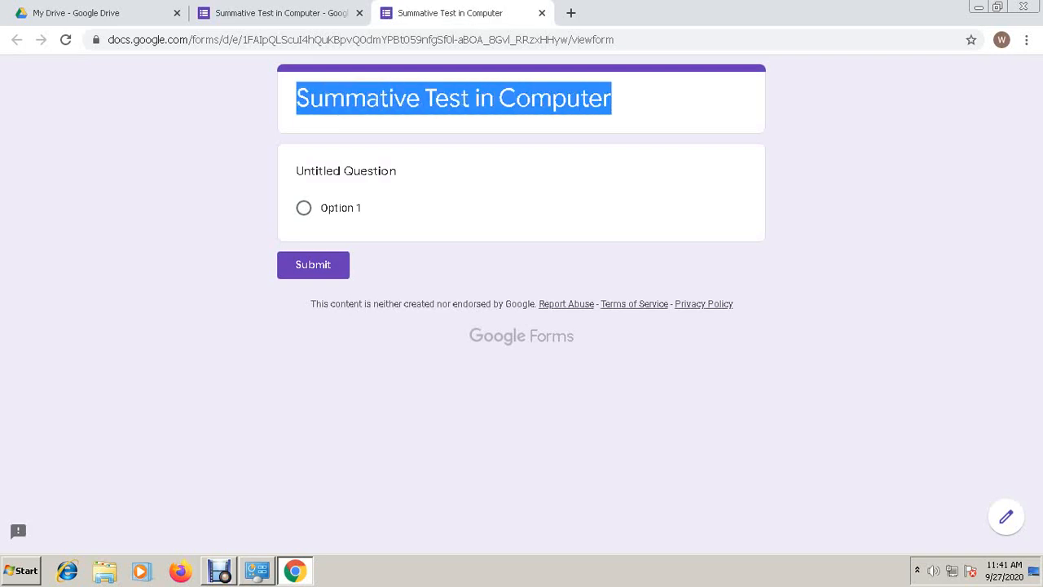
pyautogui.click(615, 101)
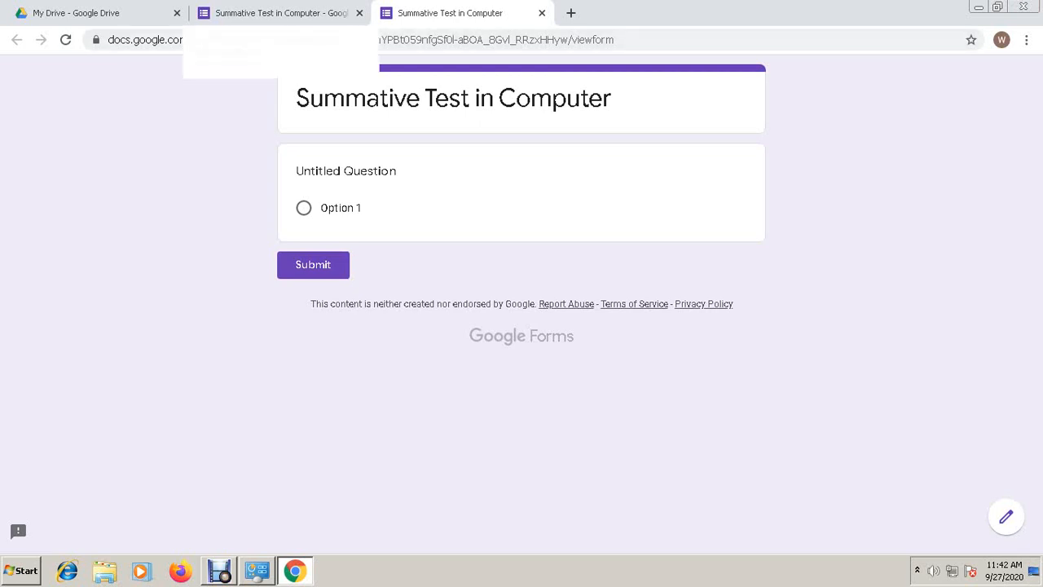
pyautogui.click(277, 13)
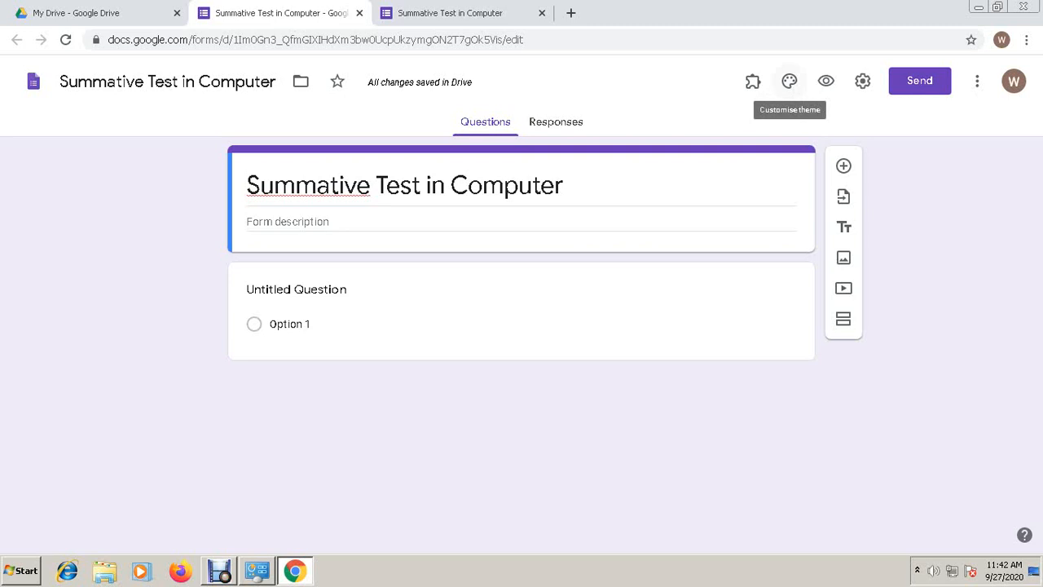
# - Browse the header image thumbnails from the theme panel, then close the picker without choosing one
pyautogui.click(789, 81)
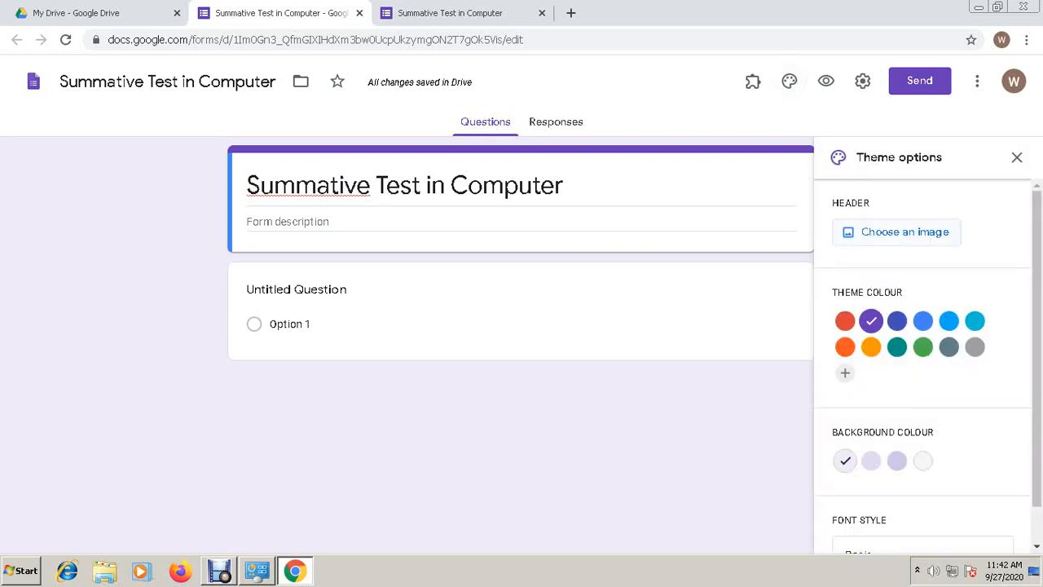
pyautogui.click(904, 231)
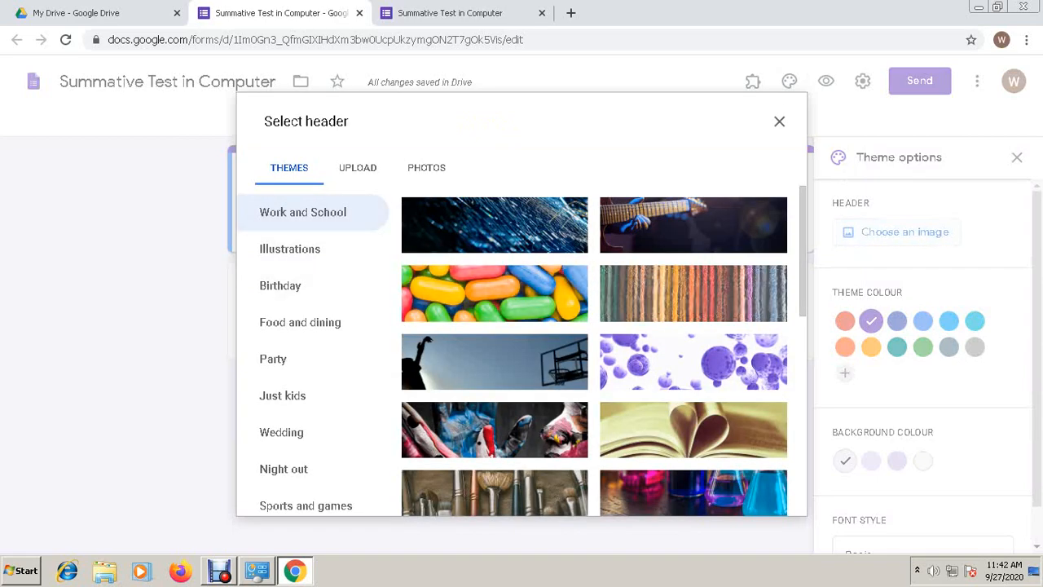
pyautogui.scroll(-10, 594, 350)
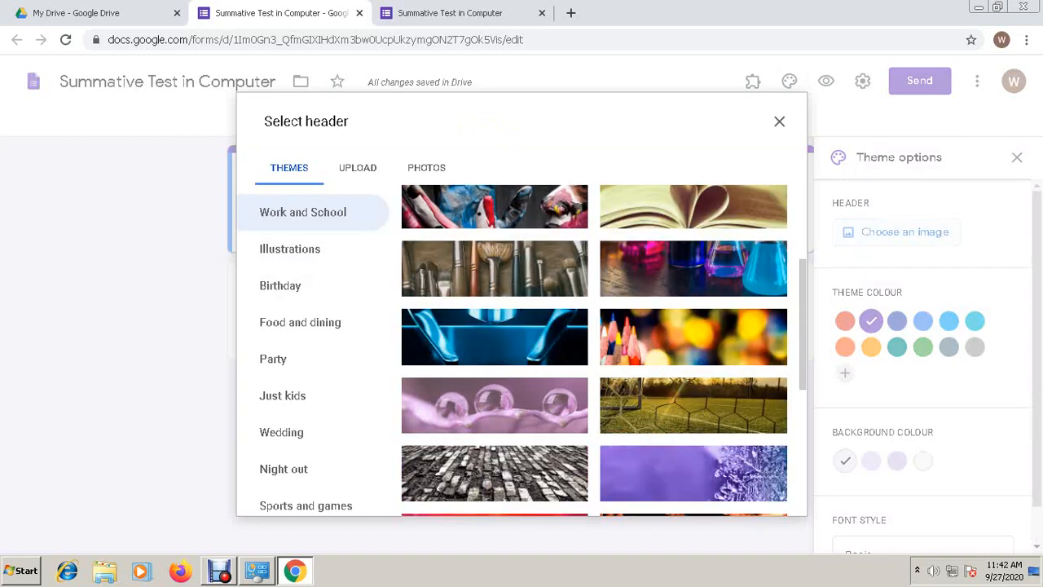
pyautogui.scroll(8, 594, 350)
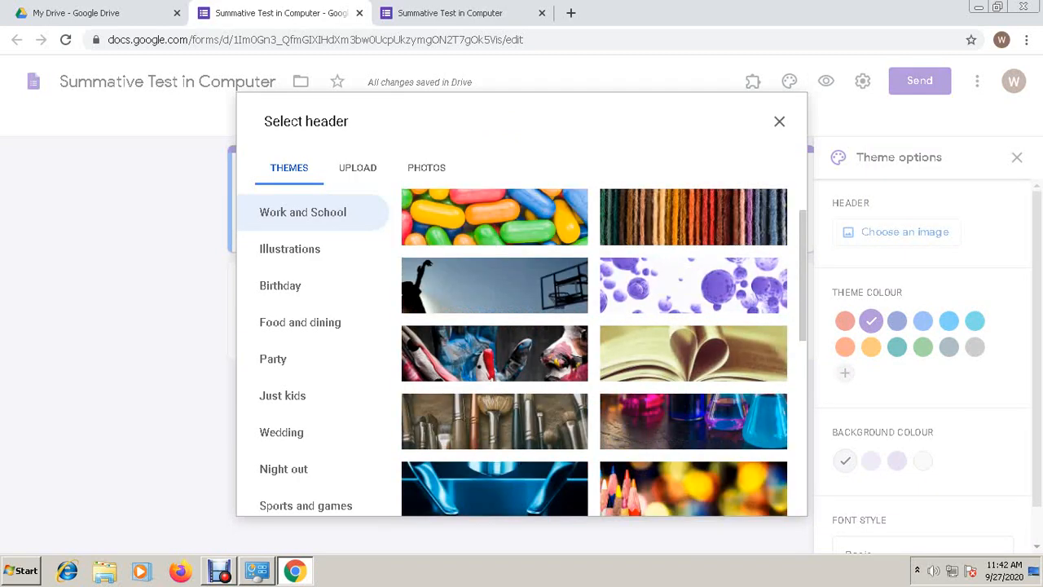
pyautogui.press('Escape')
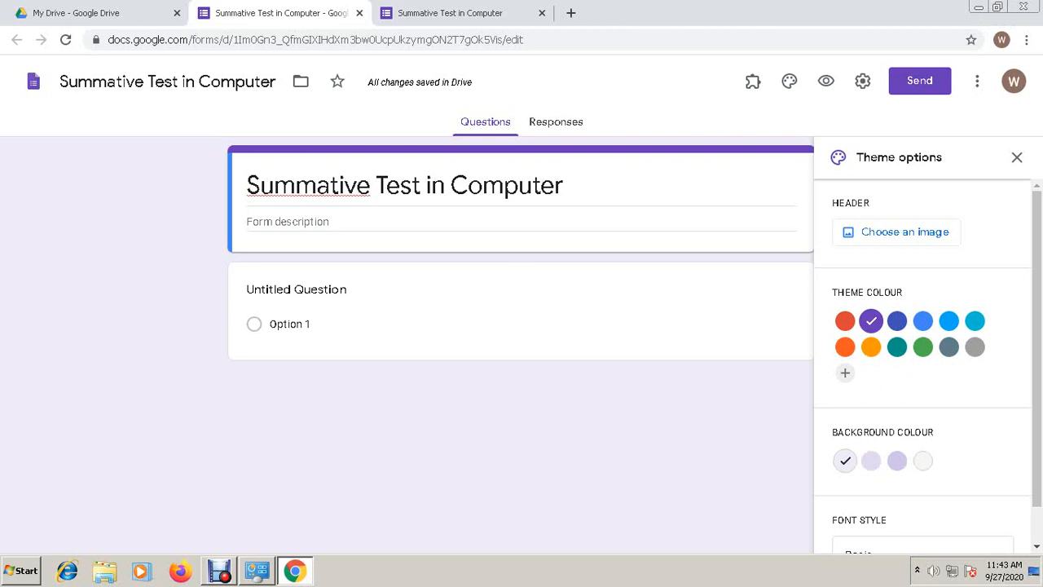
# - Launch Microsoft PowerPoint 2010 from Start ▸ All Programs ▸ Microsoft Office
pyautogui.press('super')
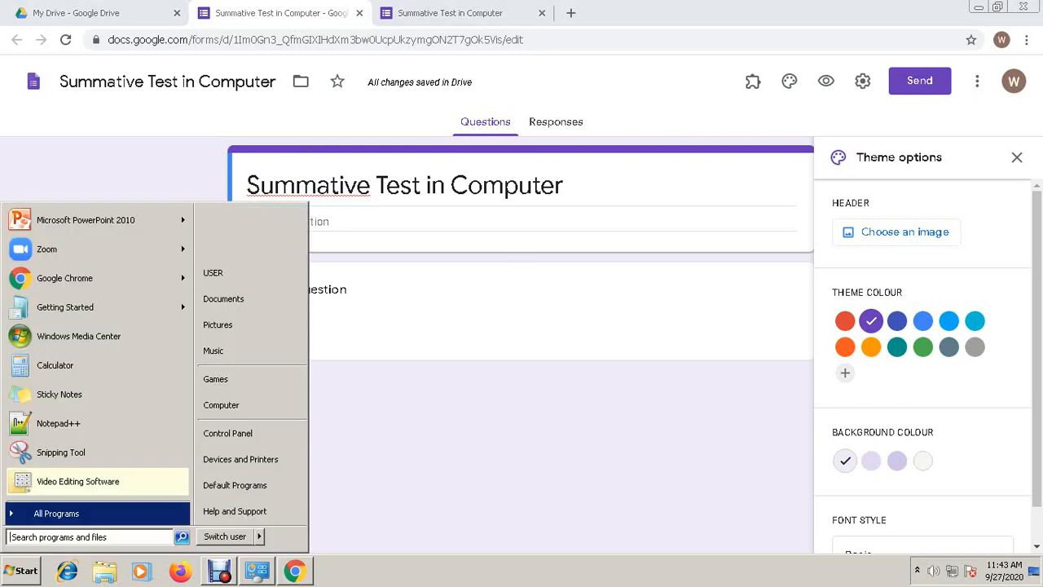
pyautogui.click(56, 513)
pyautogui.scroll(-3, 92, 457)
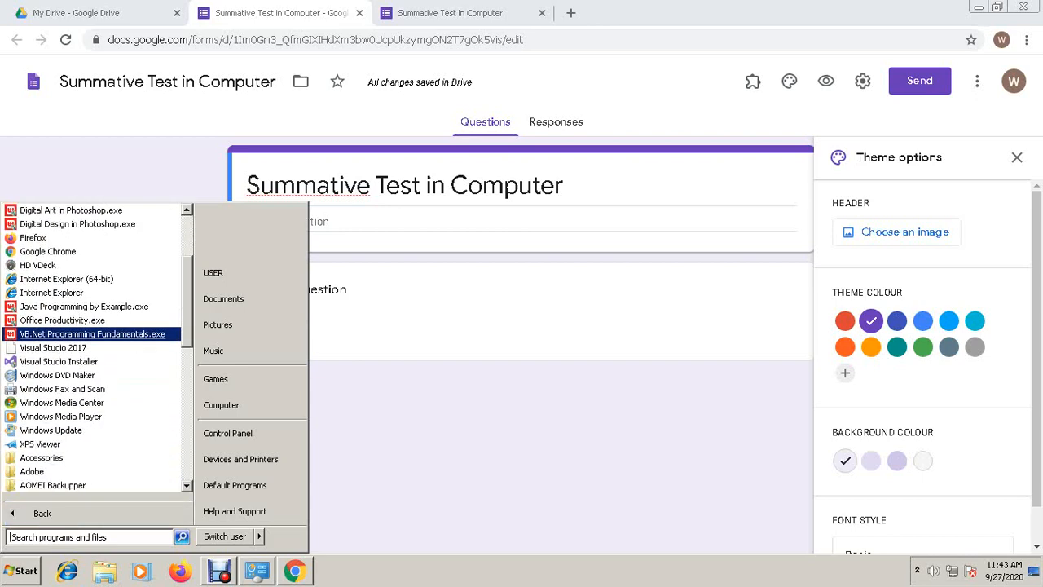
pyautogui.press('Down')
pyautogui.press('Down')
pyautogui.press('Down')
pyautogui.press('Down')
pyautogui.press('Down')
pyautogui.press('Down')
pyautogui.press('Down')
pyautogui.press('Down')
pyautogui.press('Down')
pyautogui.press('Down')
pyautogui.press('Down')
pyautogui.press('Down')
pyautogui.press('Down')
pyautogui.press('Down')
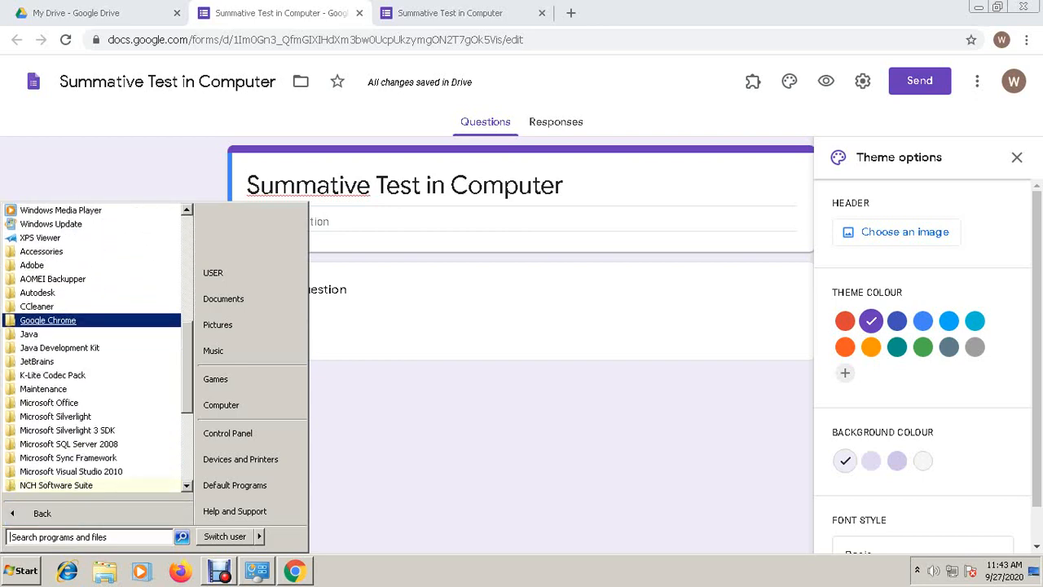
pyautogui.scroll(-1, 92, 444)
pyautogui.scroll(-1, 98, 348)
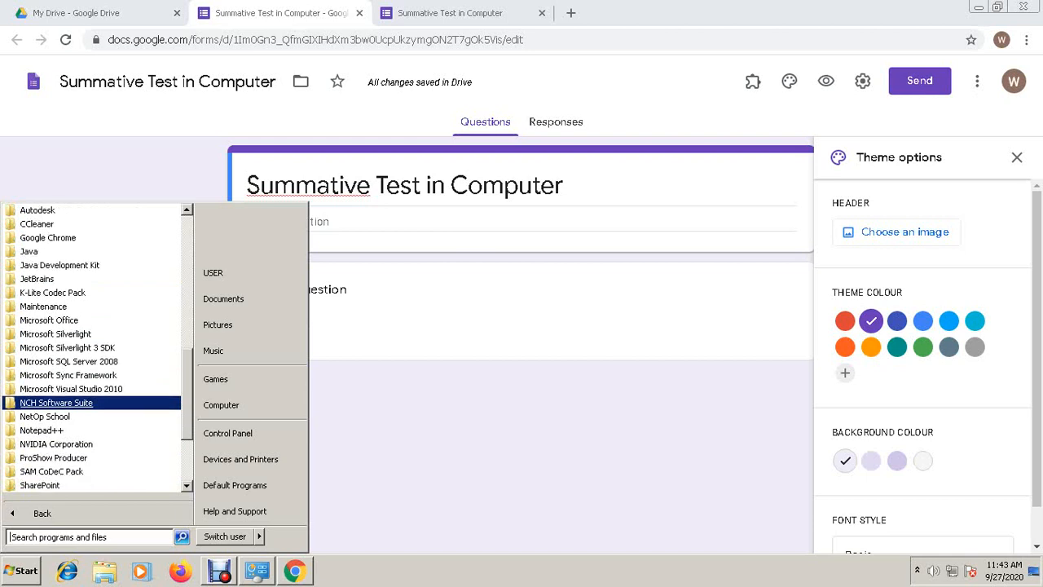
pyautogui.press('Down')
pyautogui.press('Down')
pyautogui.press('Down')
pyautogui.press('Down')
pyautogui.press('Up')
pyautogui.press('Up')
pyautogui.press('Up')
pyautogui.press('Up')
pyautogui.press('Up')
pyautogui.press('Up')
pyautogui.press('Up')
pyautogui.press('Up')
pyautogui.press('Up')
pyautogui.press('Up')
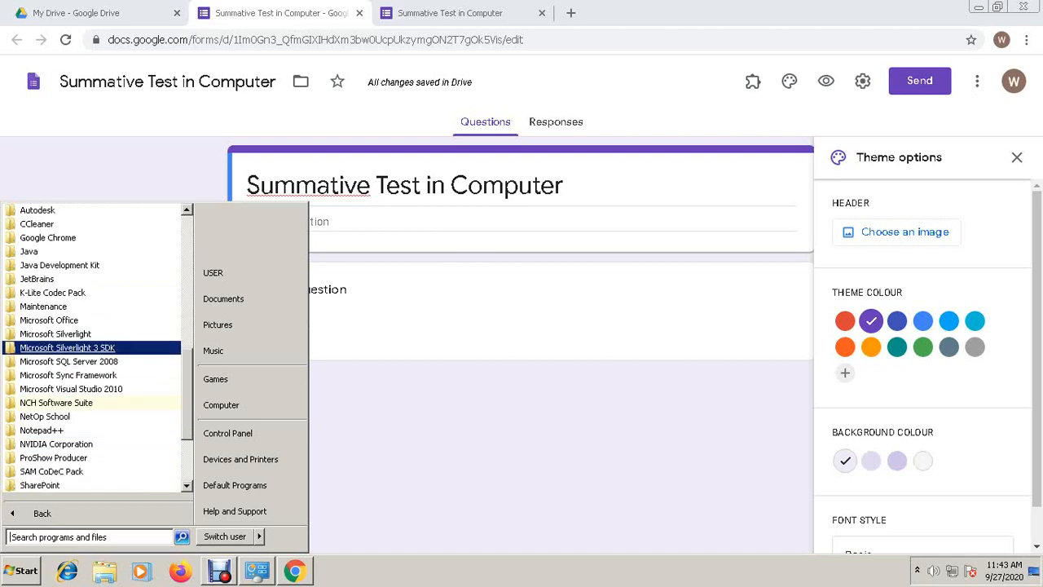
pyautogui.press('Right')
pyautogui.press('Down')
pyautogui.press('Down')
pyautogui.press('Down')
pyautogui.press('Down')
pyautogui.press('Down')
pyautogui.press('Down')
pyautogui.press('Down')
pyautogui.press('Down')
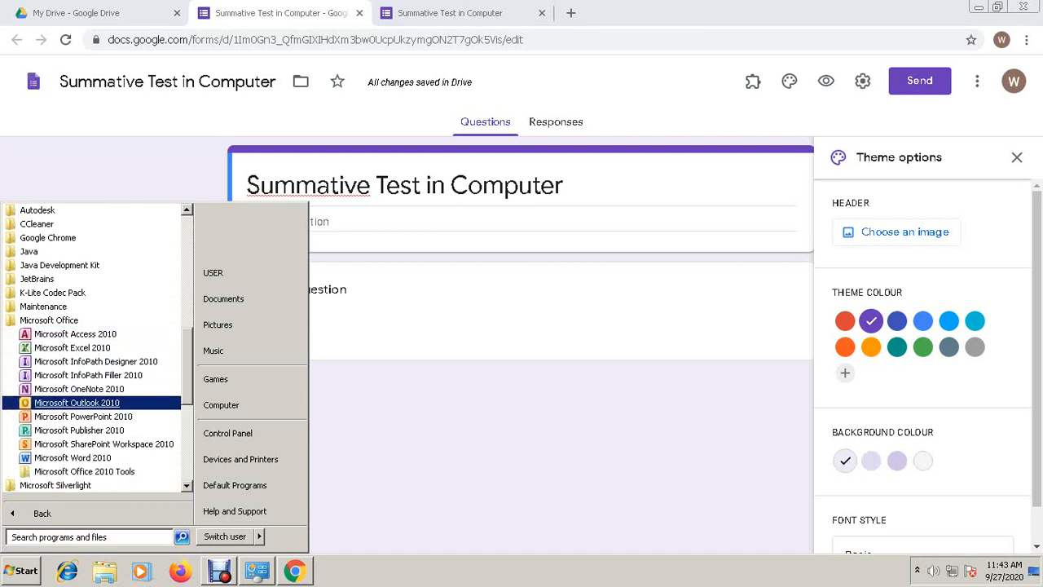
pyautogui.press('Down')
pyautogui.press('Down')
pyautogui.press('Down')
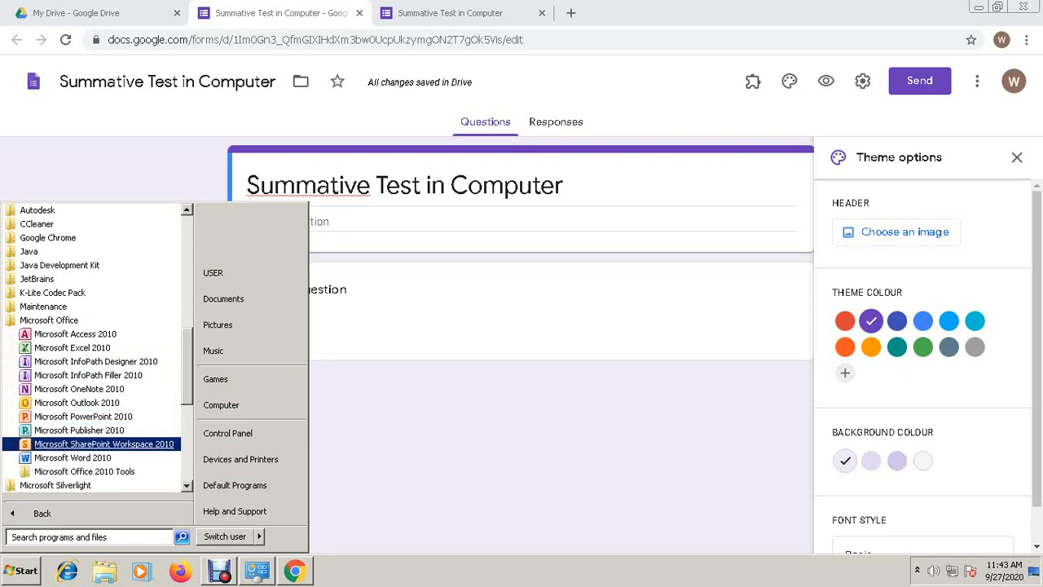
pyautogui.press('Up')
pyautogui.press('Up')
pyautogui.press('Up')
pyautogui.press('Up')
pyautogui.press('Return')
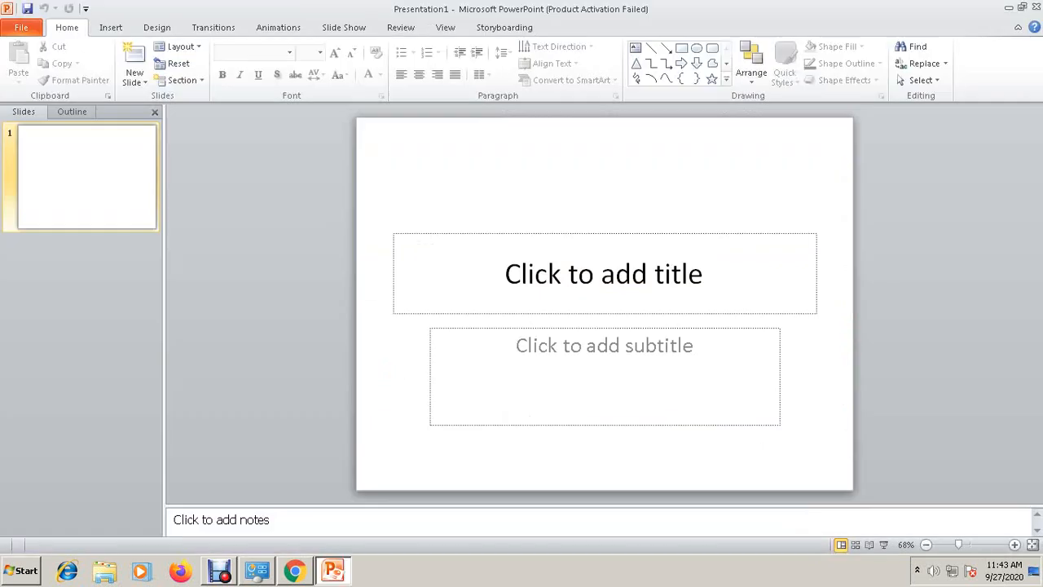
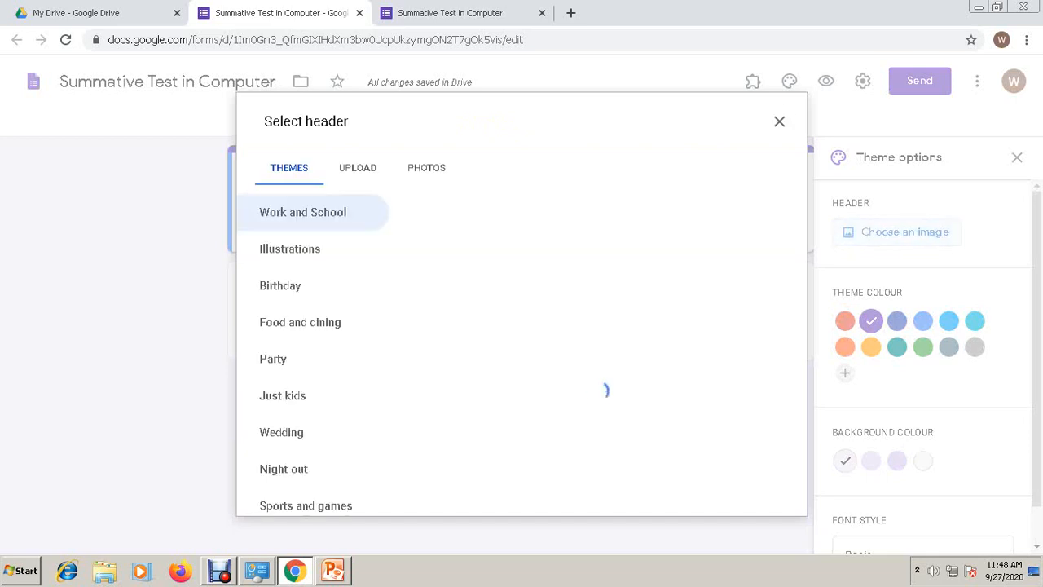
# - Start uploading a header image from the computer and go to the Desktop folder
pyautogui.click(357, 168)
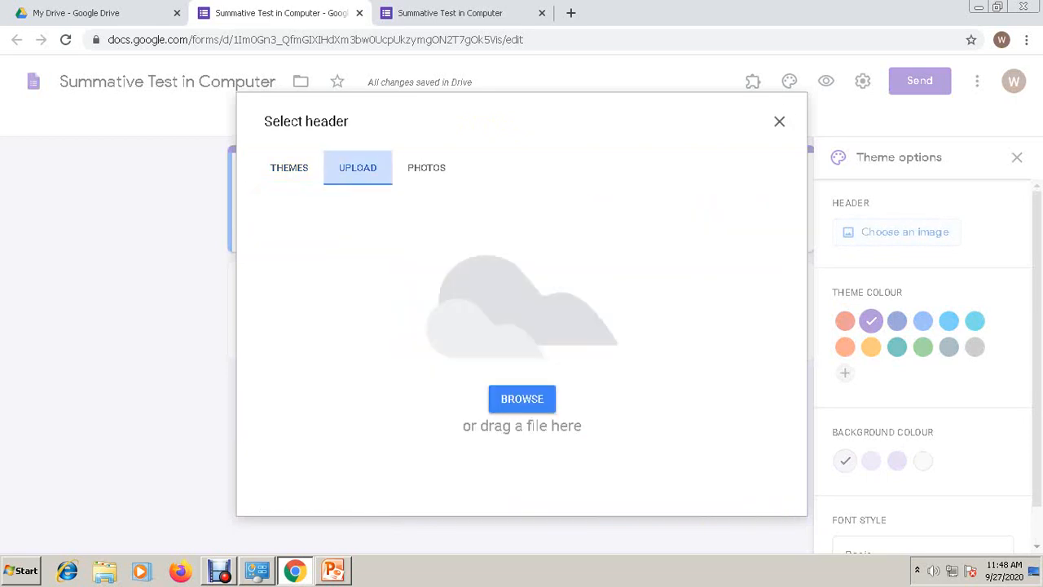
pyautogui.click(522, 399)
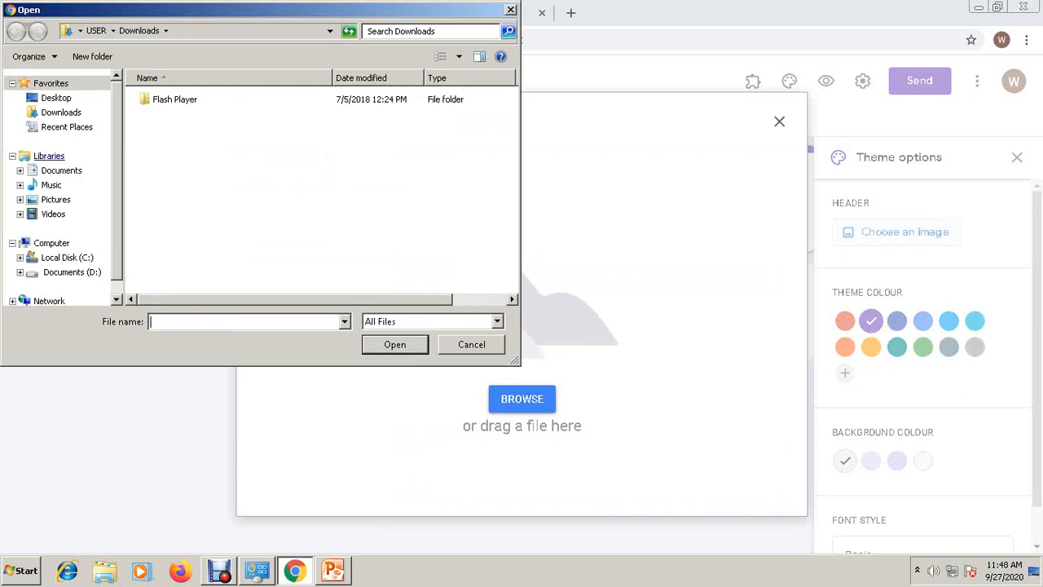
pyautogui.click(57, 98)
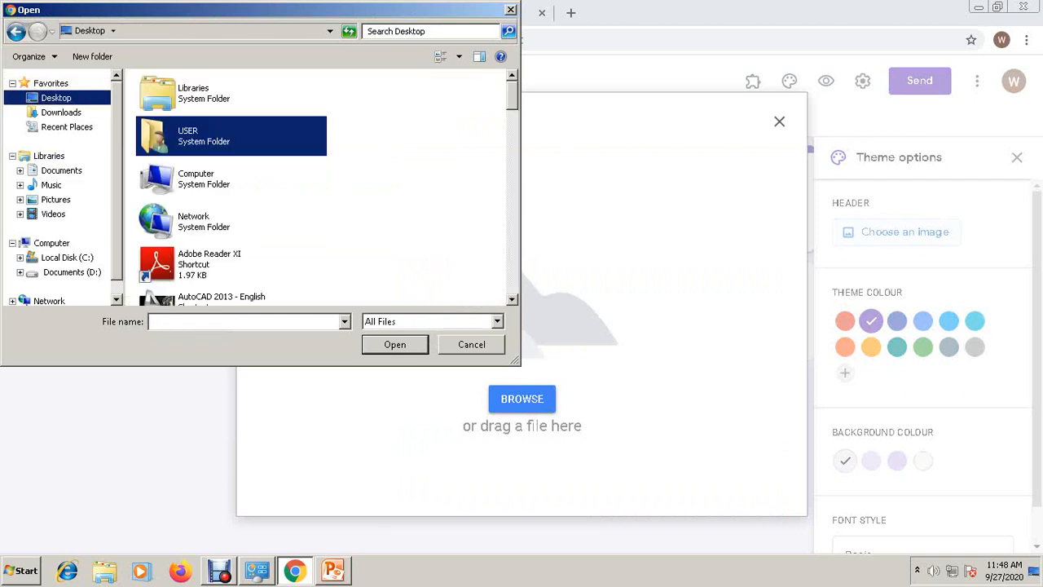
# - Pick the 'google form banner' image from the Desktop files
pyautogui.click(231, 221)
pyautogui.scroll(-3, 231, 221)
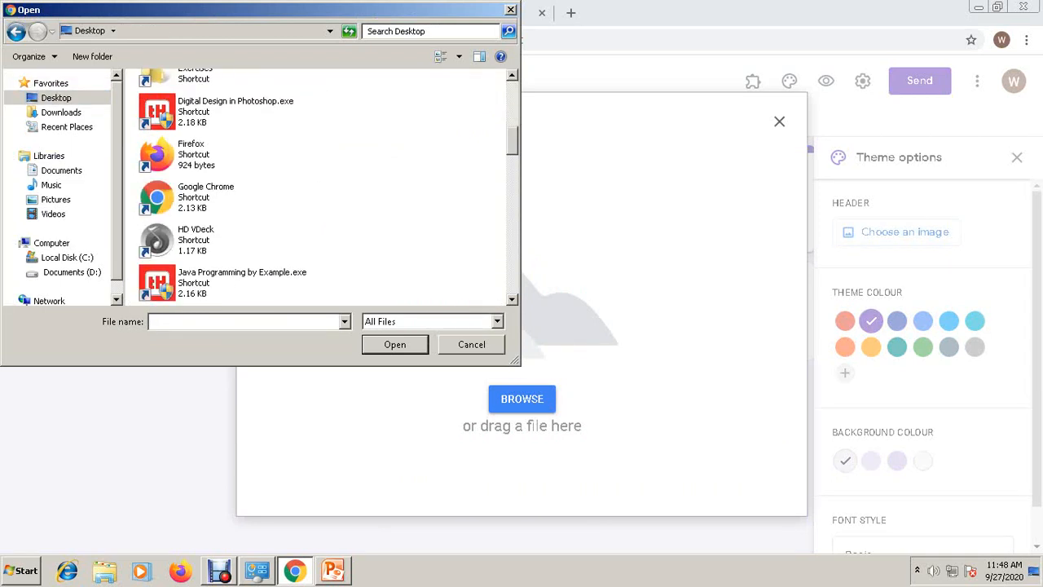
pyautogui.scroll(-5, 318, 185)
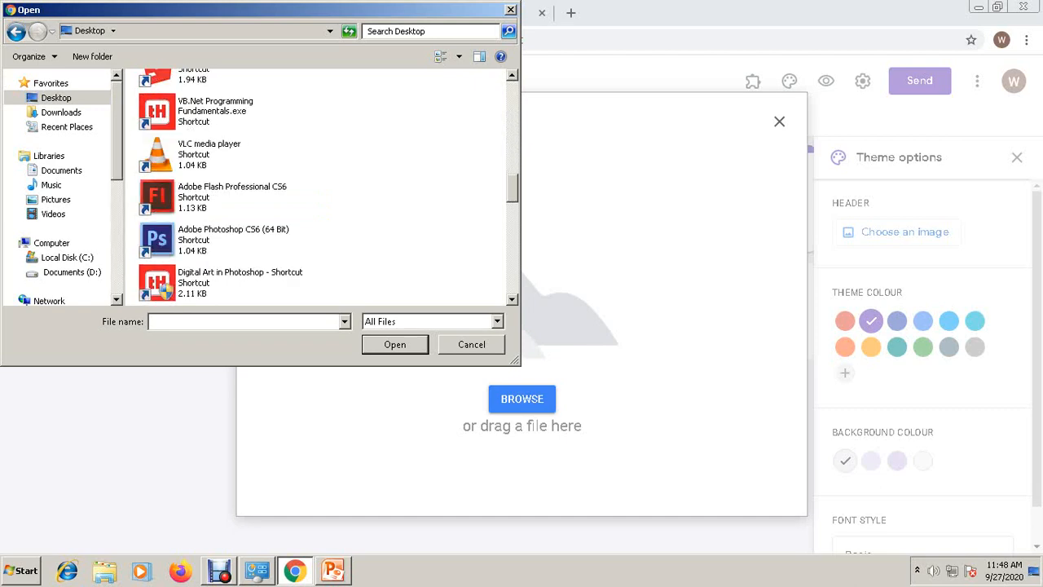
pyautogui.scroll(-5, 318, 186)
pyautogui.scroll(4, 318, 186)
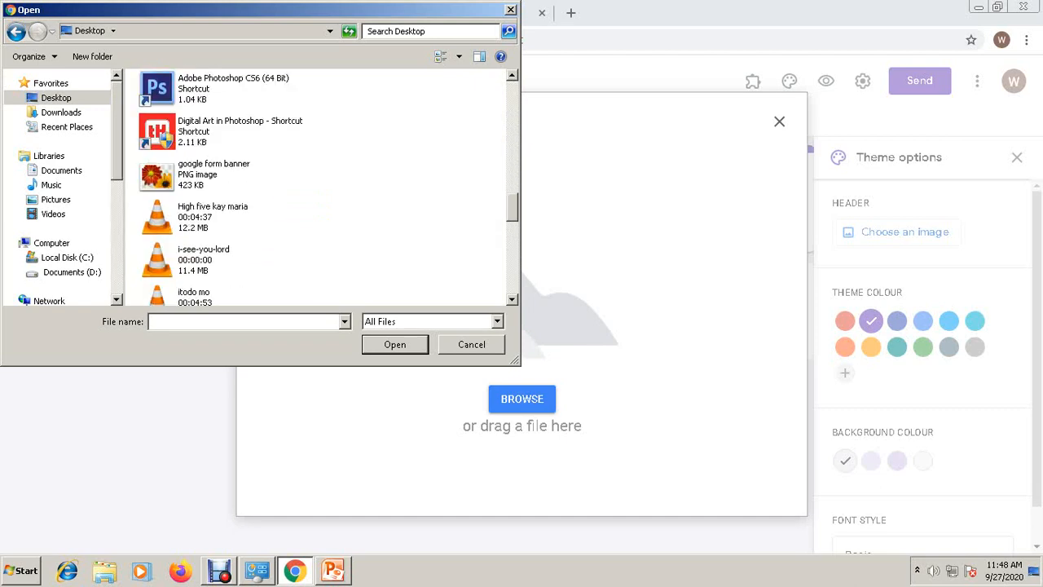
pyautogui.scroll(-3, 318, 186)
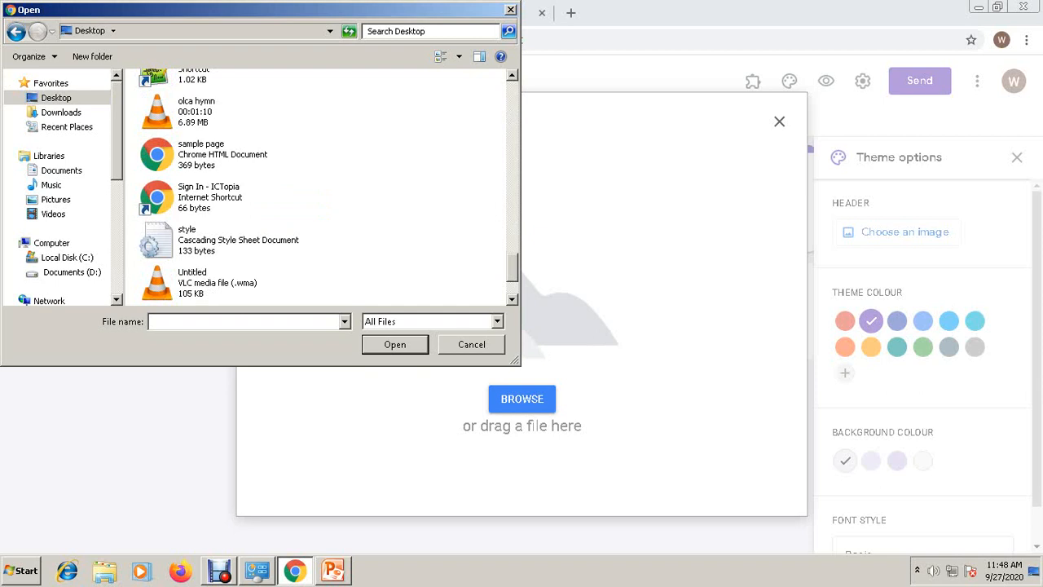
pyautogui.scroll(-1, 318, 186)
pyautogui.scroll(4, 317, 186)
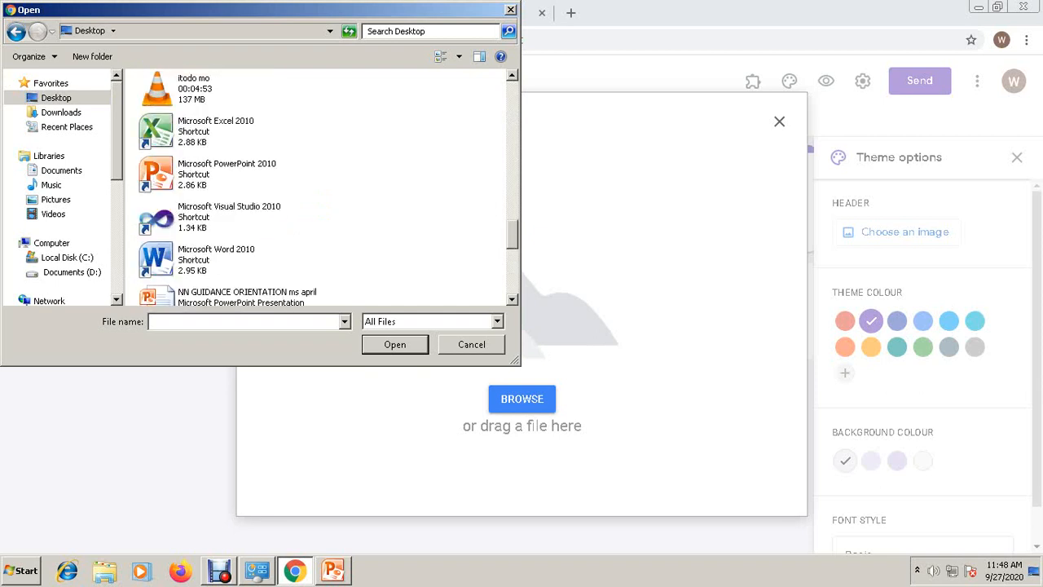
pyautogui.scroll(3, 318, 186)
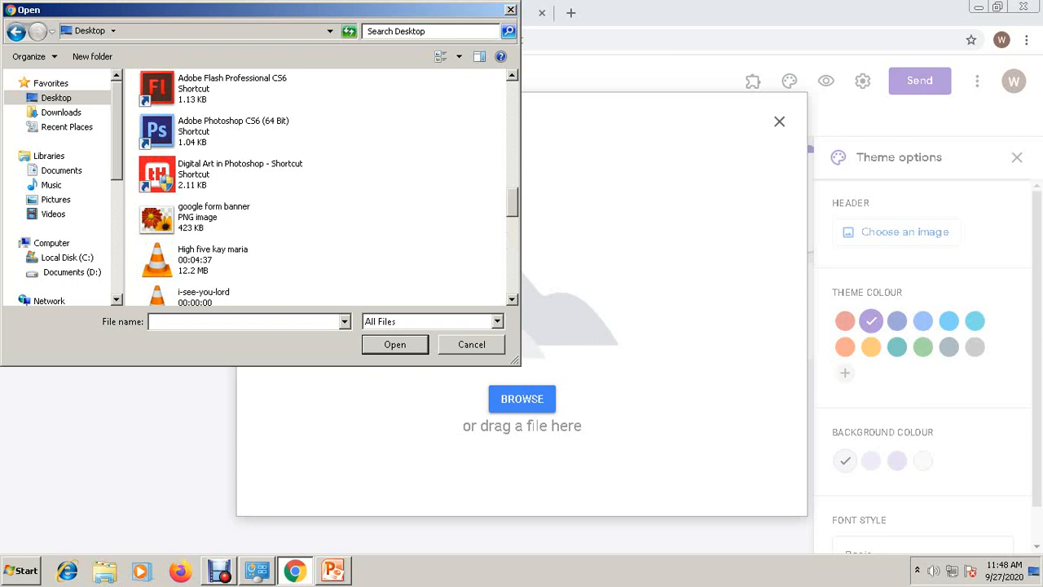
pyautogui.doubleClick(213, 216)
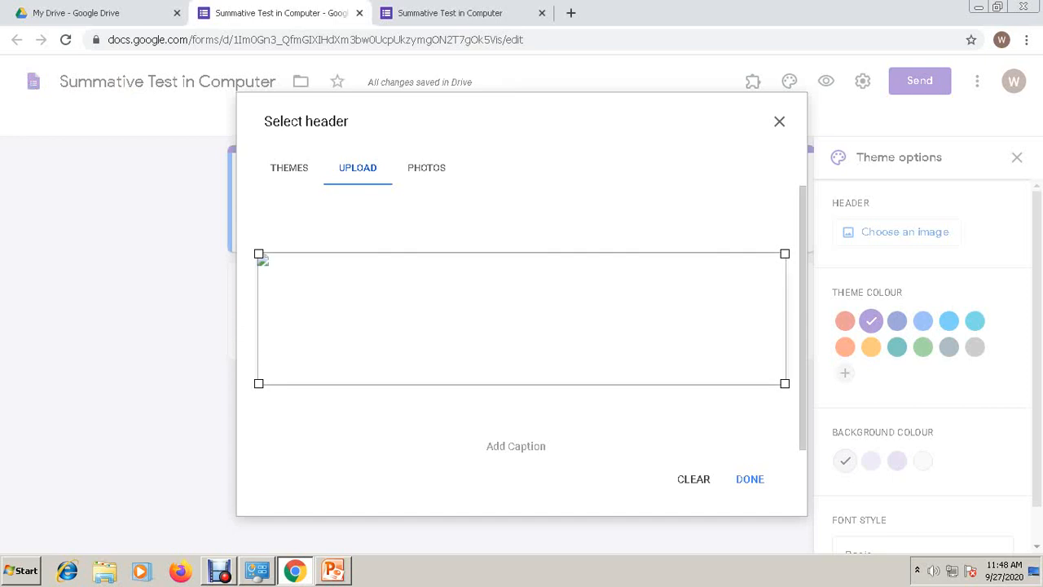
# - Confirm the Our Lady of Caysasay Academy banner as the header and close the theme panel
pyautogui.click(749, 479)
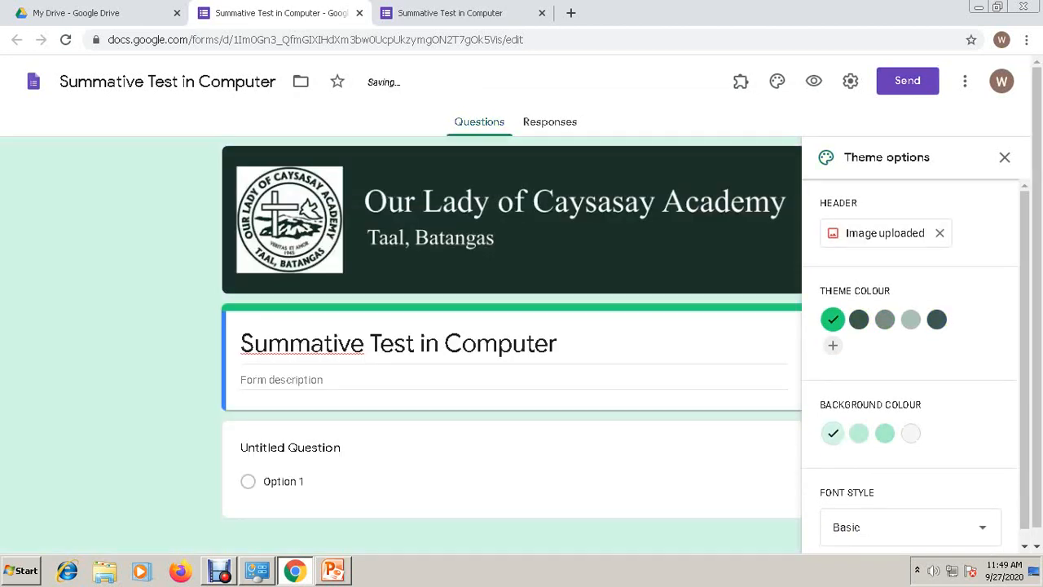
pyautogui.click(1004, 157)
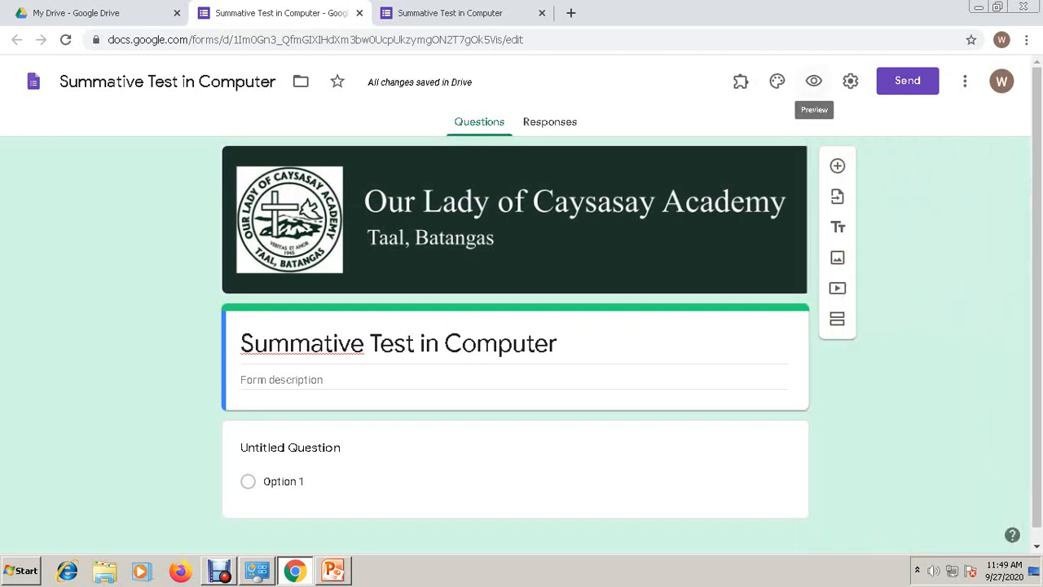
pyautogui.click(813, 80)
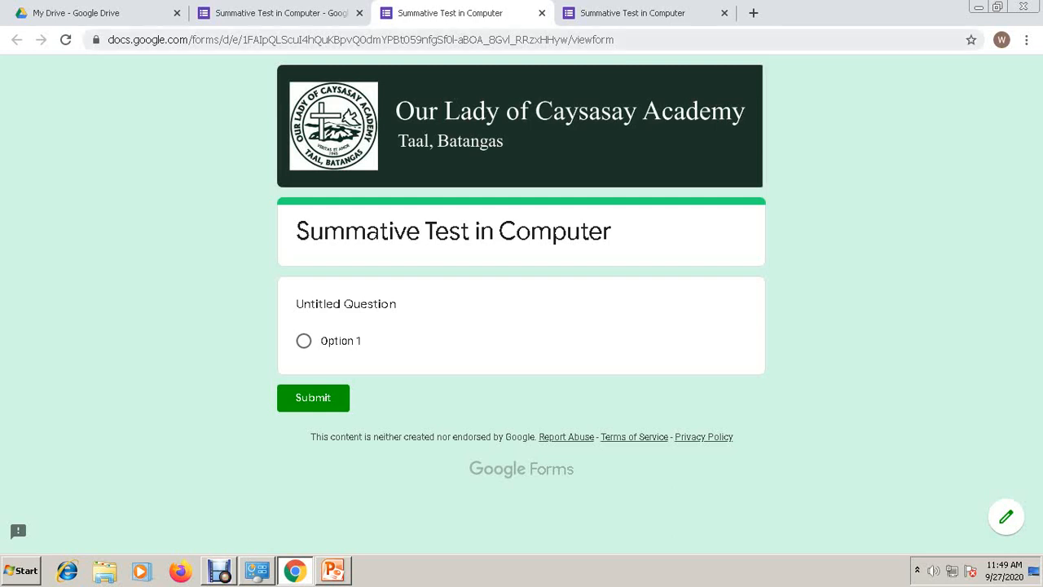
pyautogui.click(542, 13)
pyautogui.click(542, 13)
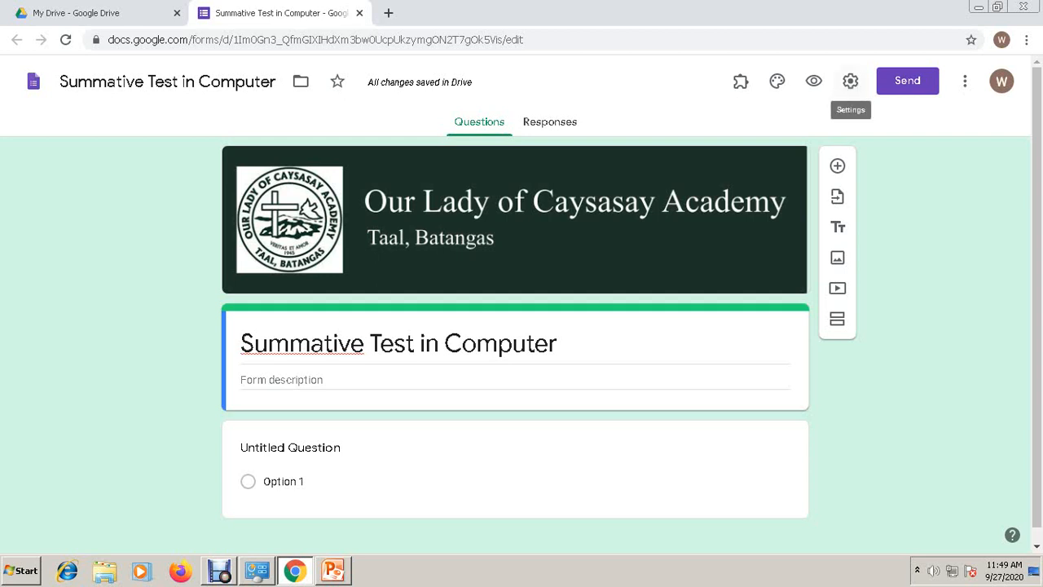
# - Limit each respondent to one response in the form settings
pyautogui.click(850, 80)
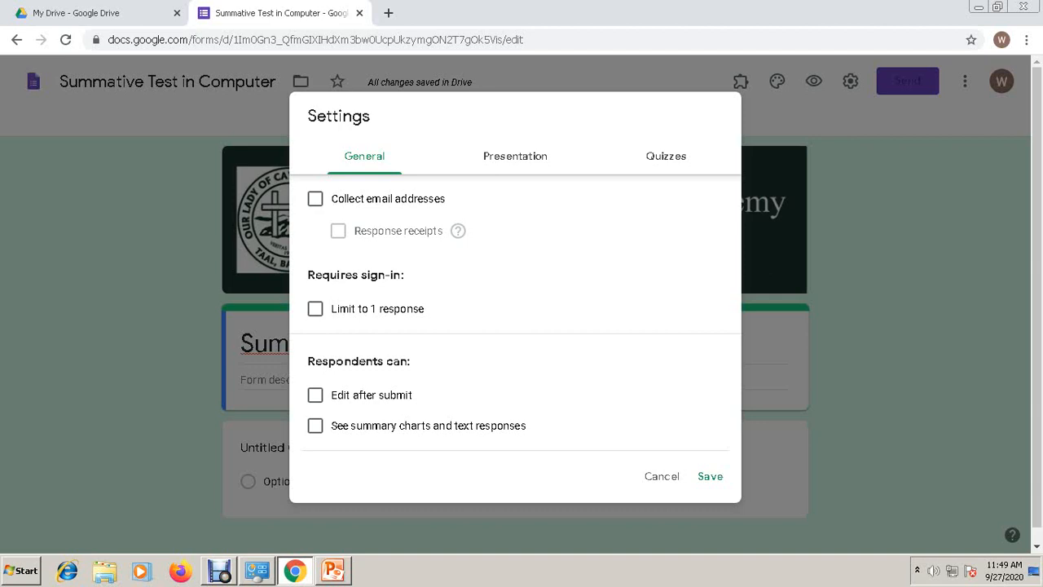
pyautogui.scroll(-1, 515, 326)
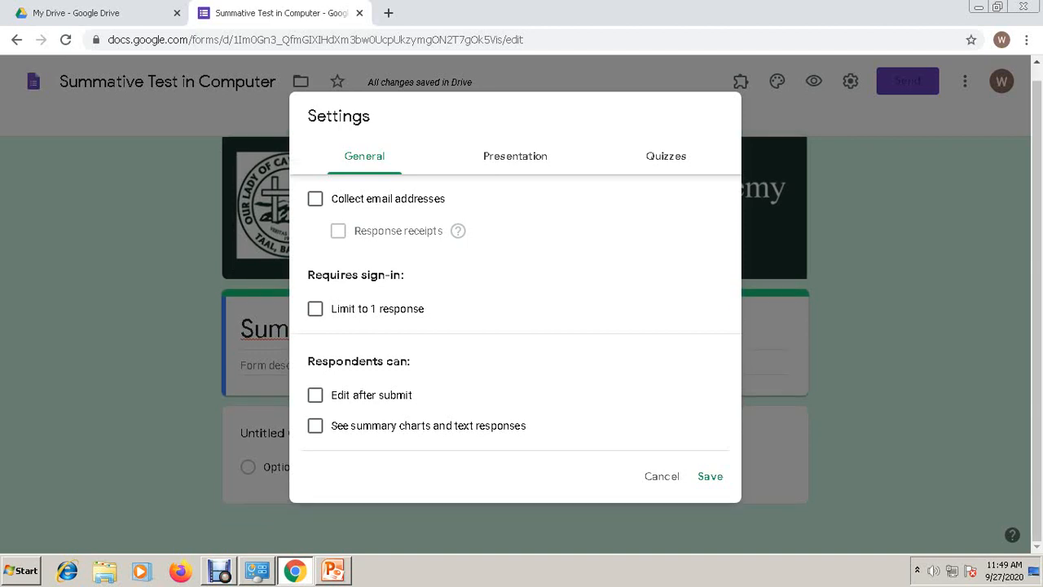
pyautogui.click(315, 308)
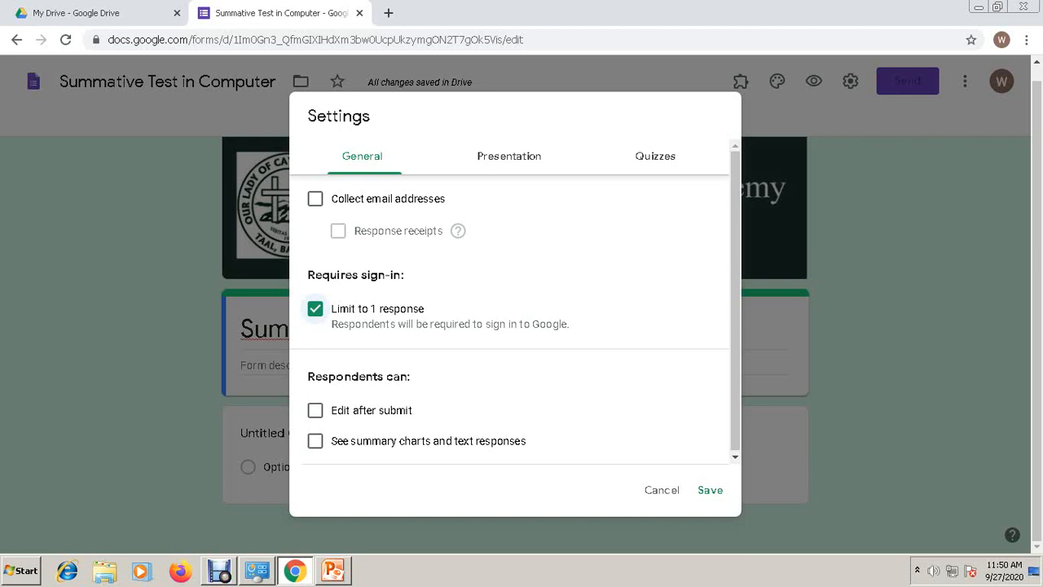
# - Turn on Shuffle question order in the Presentation settings
pyautogui.click(509, 157)
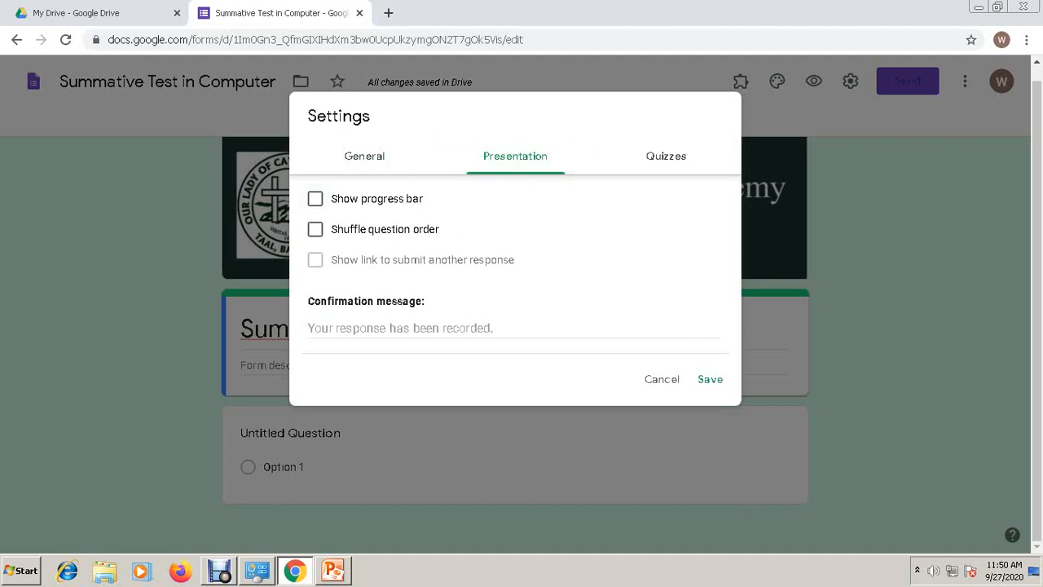
pyautogui.click(315, 230)
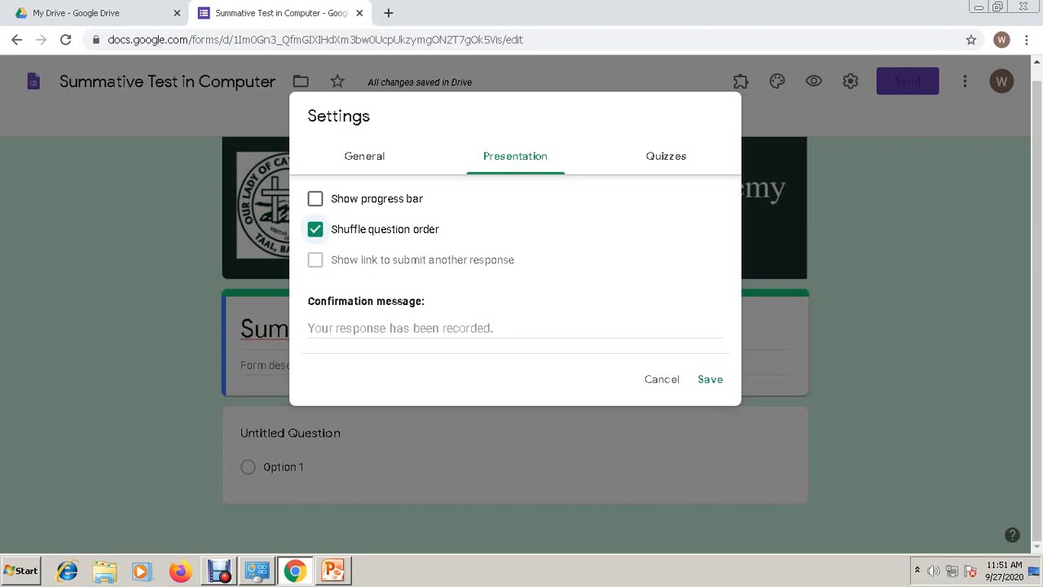
pyautogui.click(666, 155)
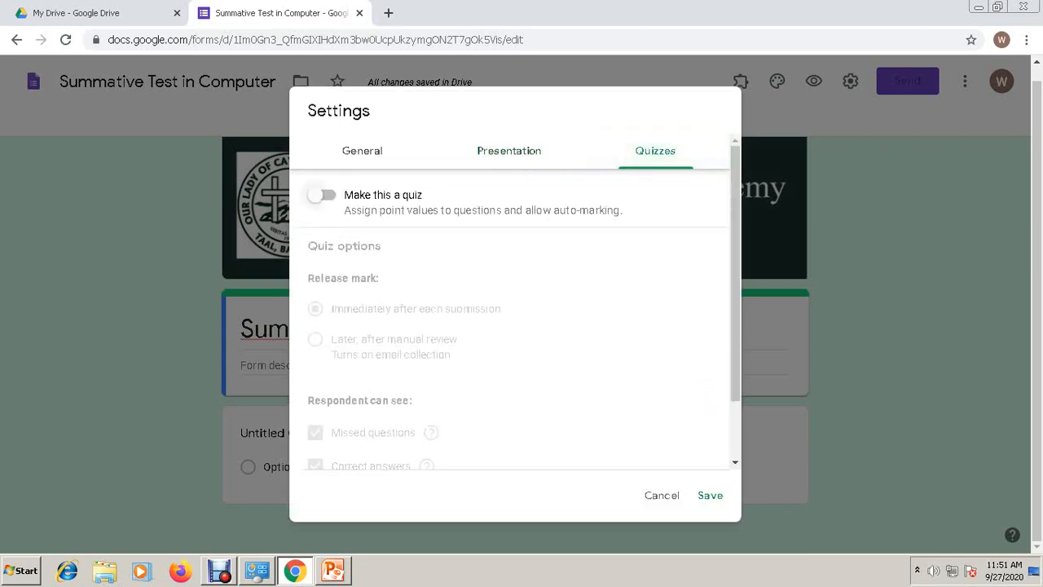
# - Make the form a quiz, hide correct answers from respondents, and save the settings
pyautogui.click(322, 195)
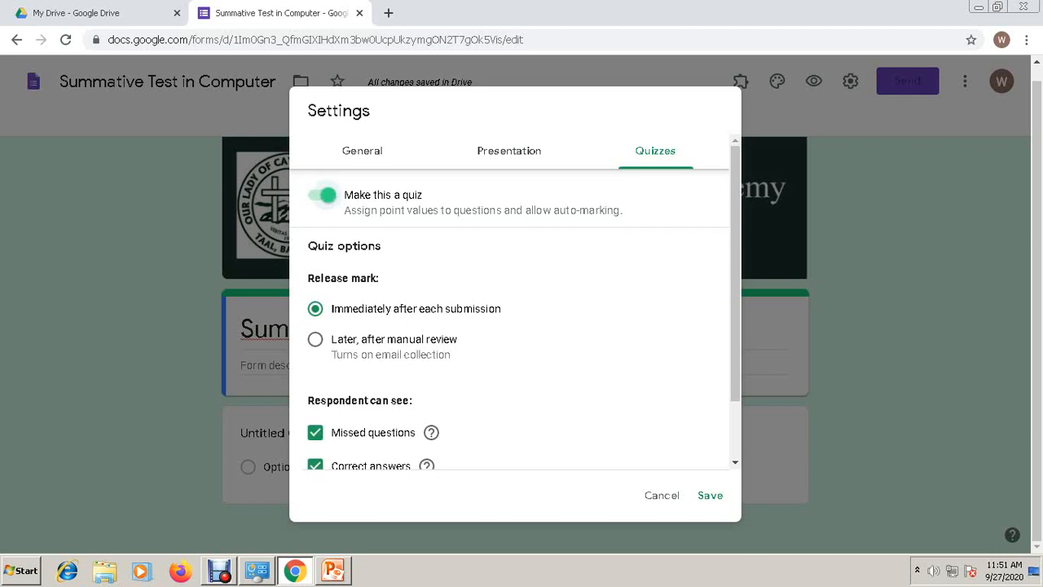
pyautogui.scroll(-1, 513, 309)
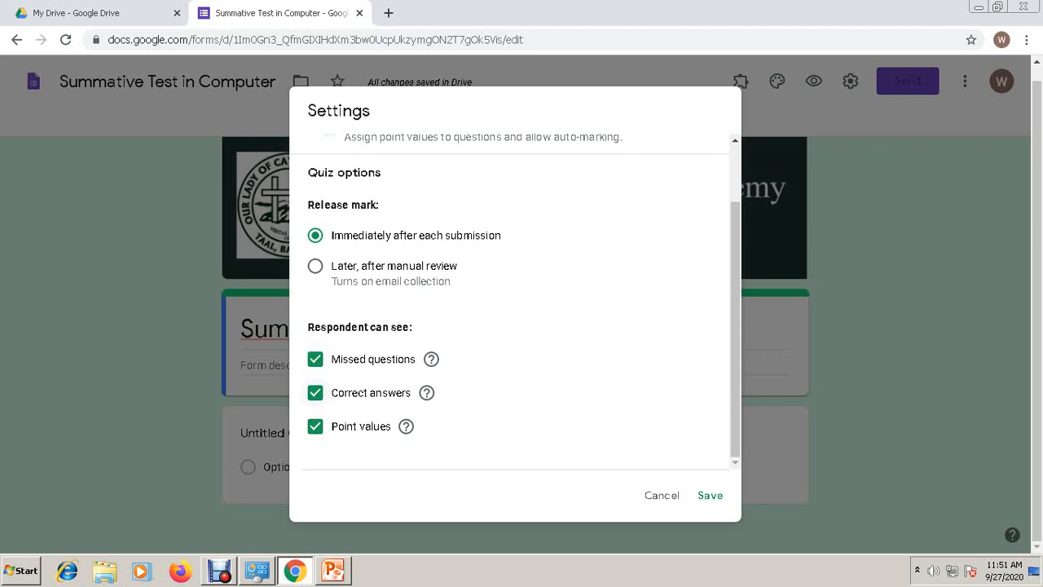
pyautogui.click(314, 392)
pyautogui.click(710, 495)
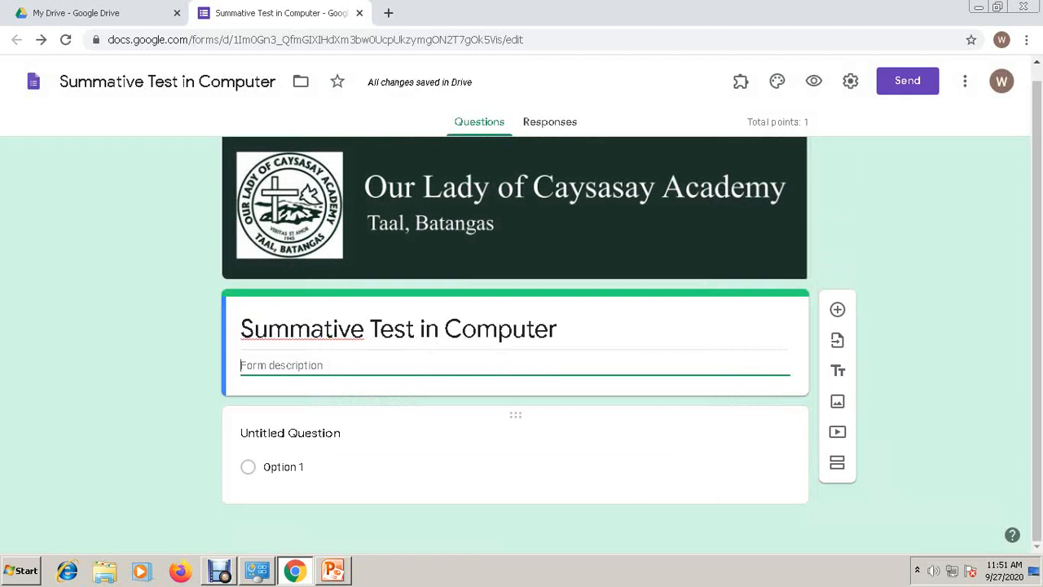
# - Turn the first question into a short-answer item titled 'FULL NAME:'
pyautogui.click(315, 431)
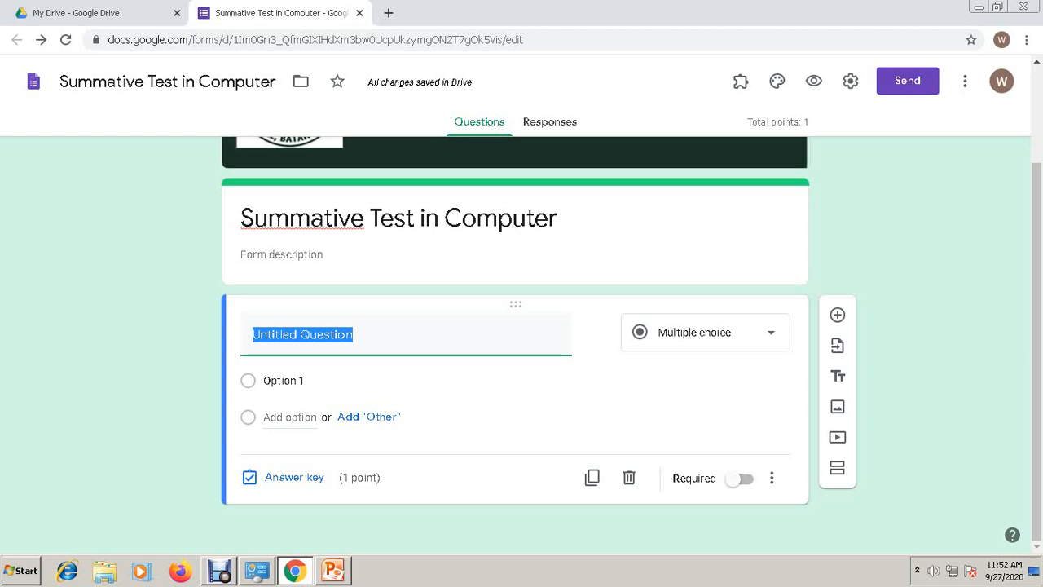
pyautogui.write('FU')
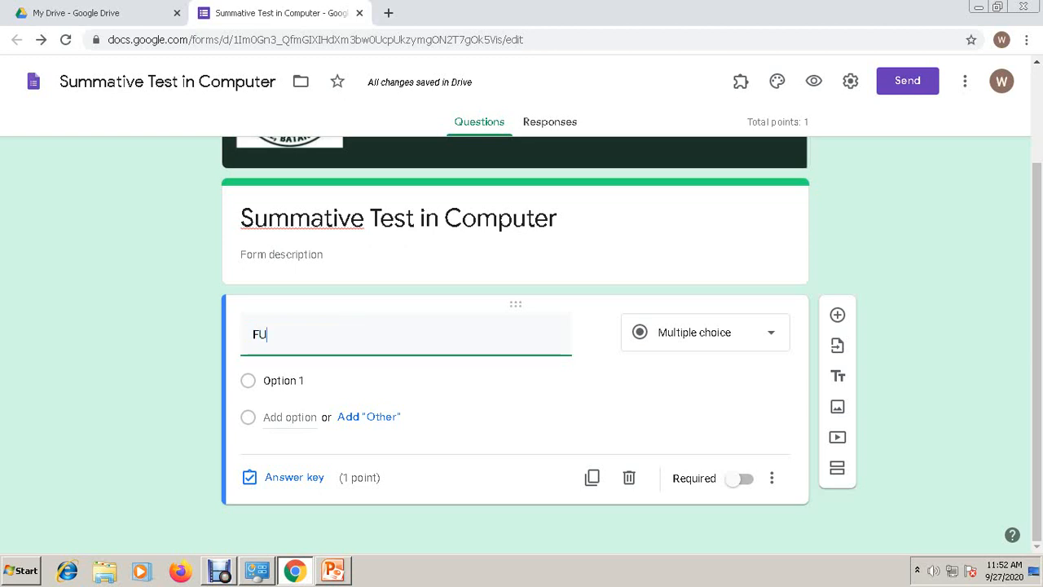
pyautogui.write('LL NAME:')
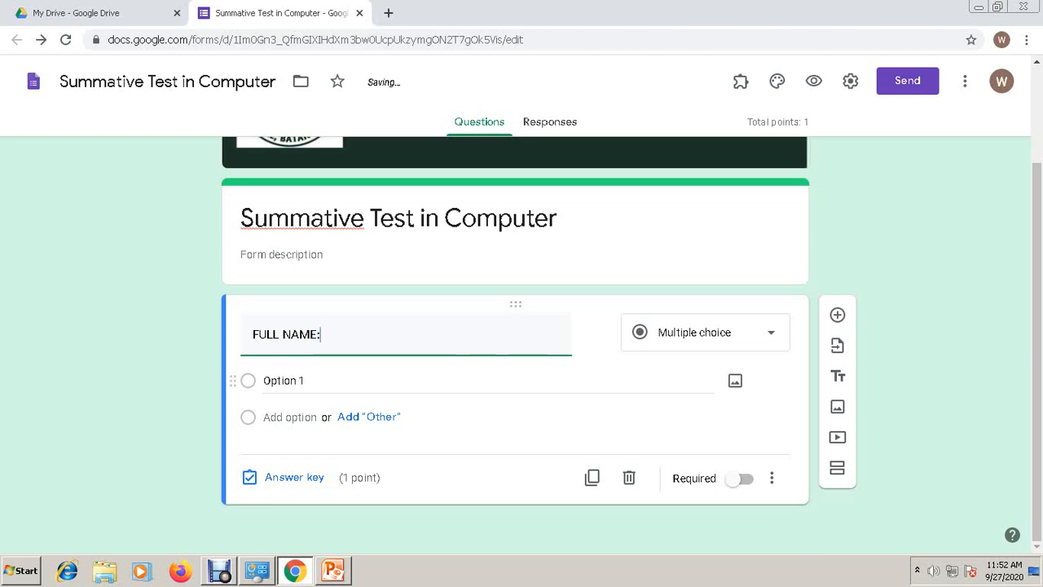
pyautogui.click(706, 333)
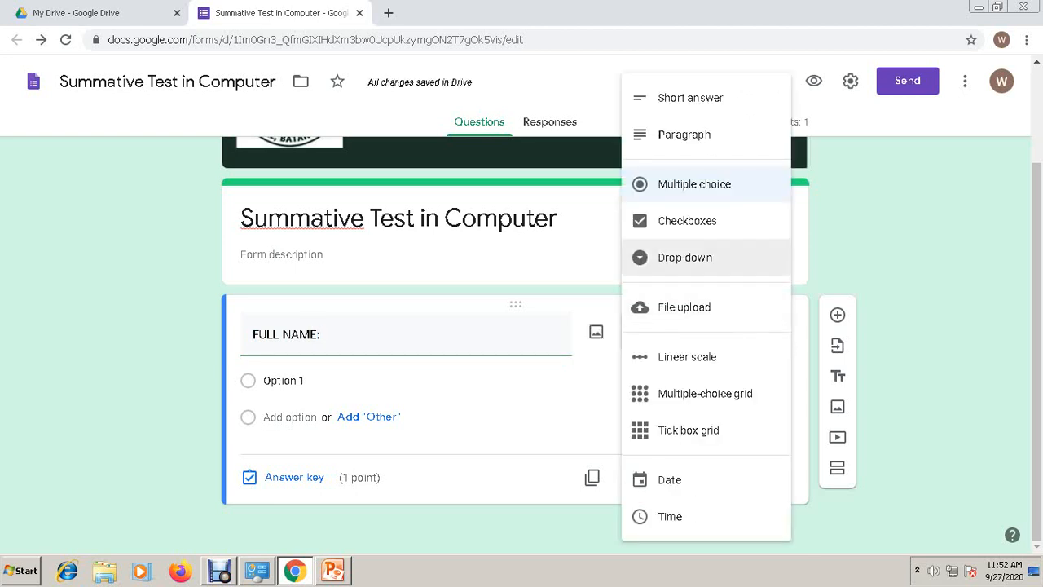
pyautogui.click(690, 97)
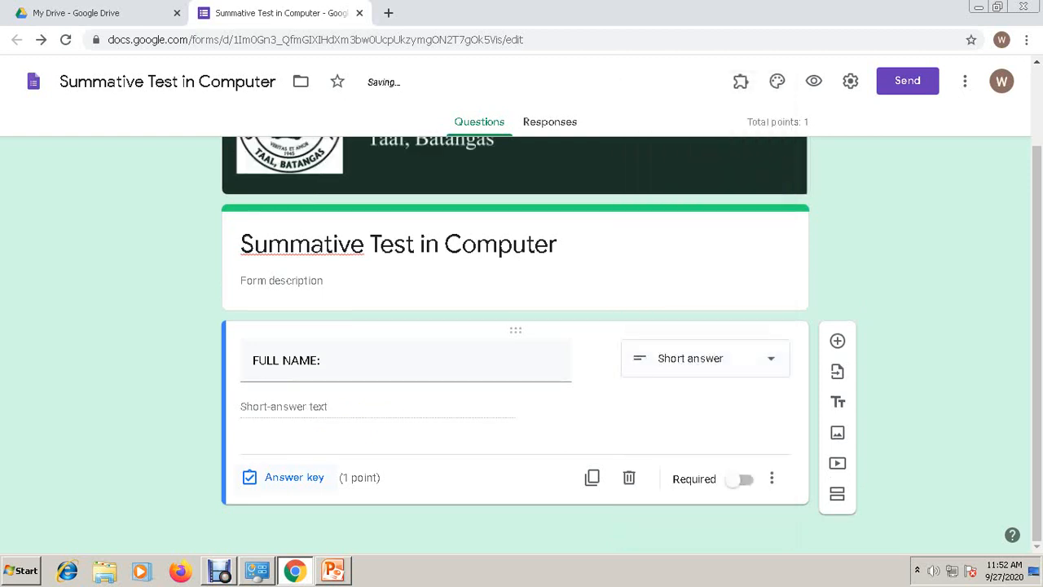
# - Give FULL NAME 0 points in the answer key and make it required
pyautogui.click(287, 477)
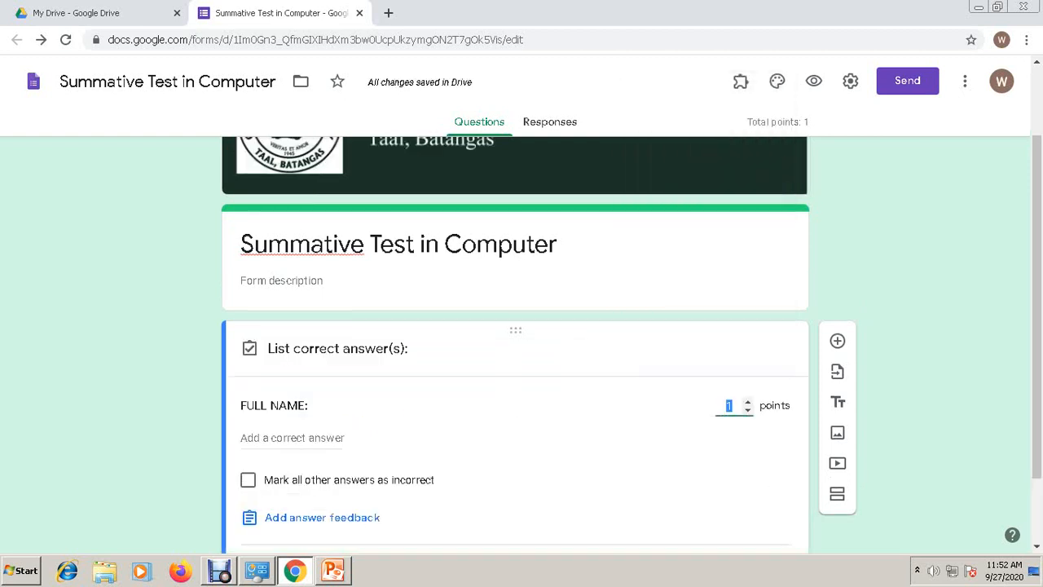
pyautogui.write('0')
pyautogui.scroll(-2, 514, 345)
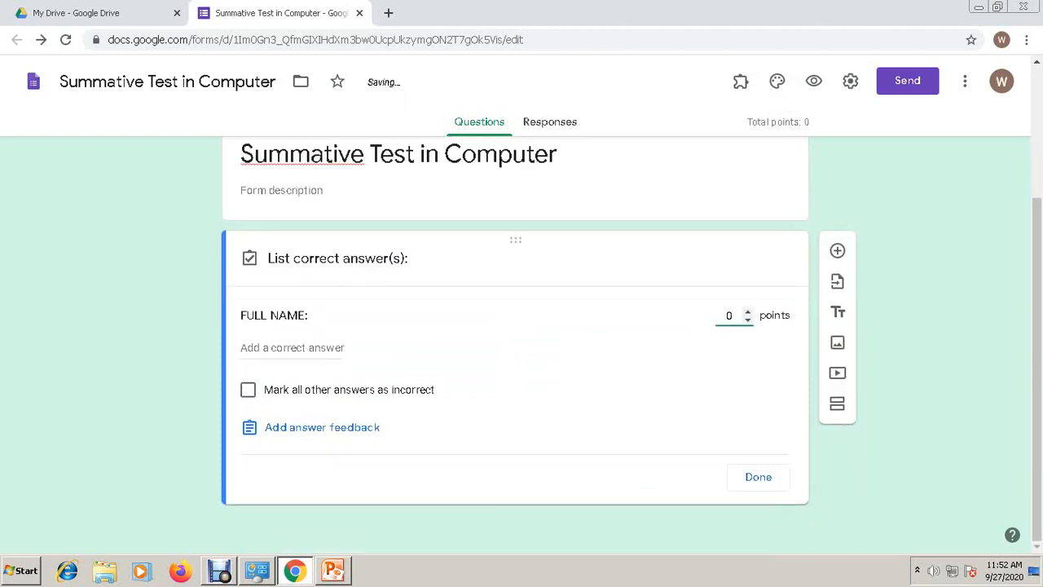
pyautogui.click(758, 477)
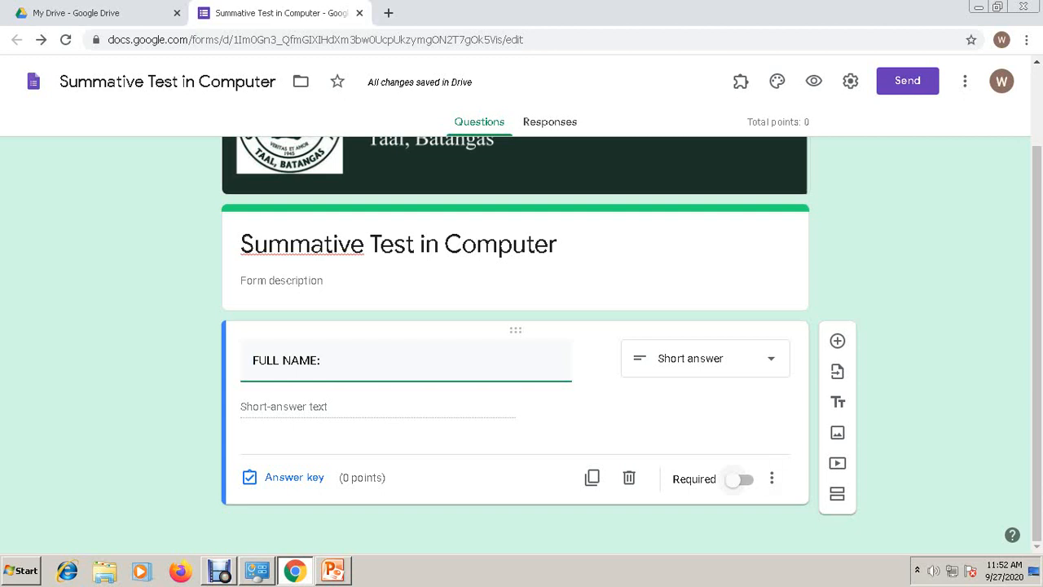
pyautogui.click(739, 479)
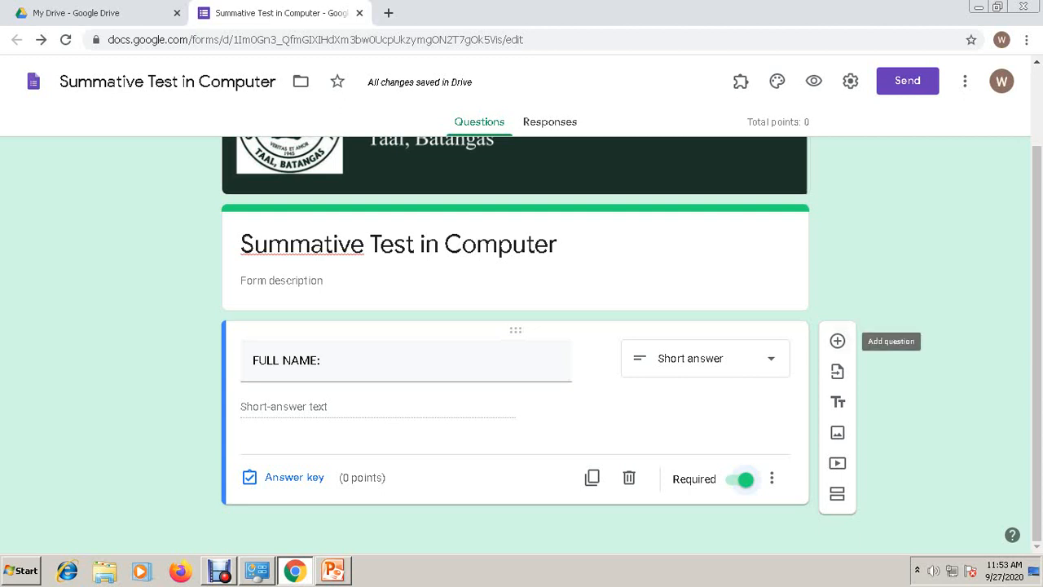
# - Add a short-answer question titled 'SECTION:' below FULL NAME
pyautogui.click(837, 341)
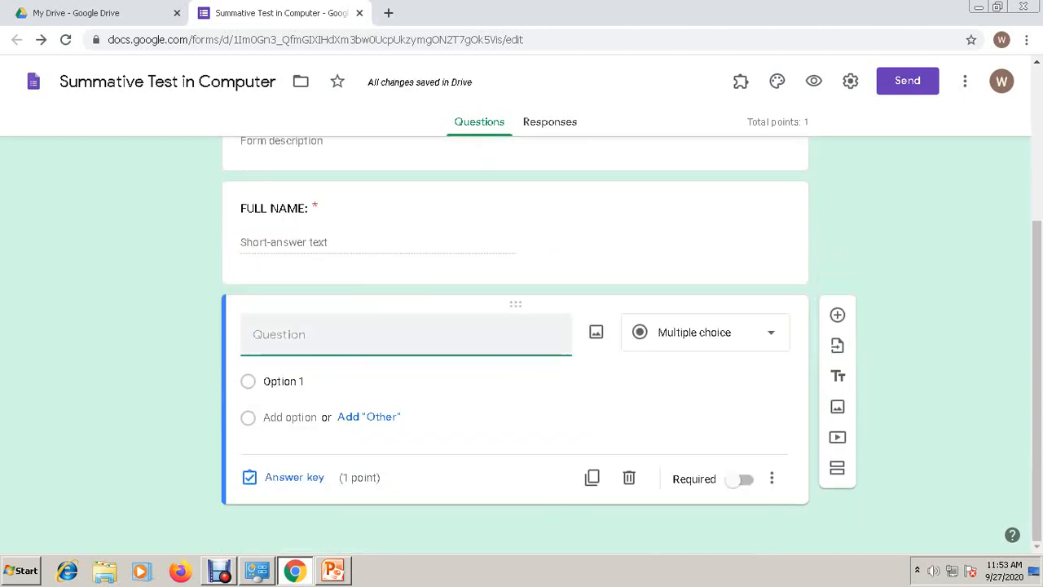
pyautogui.write('SE')
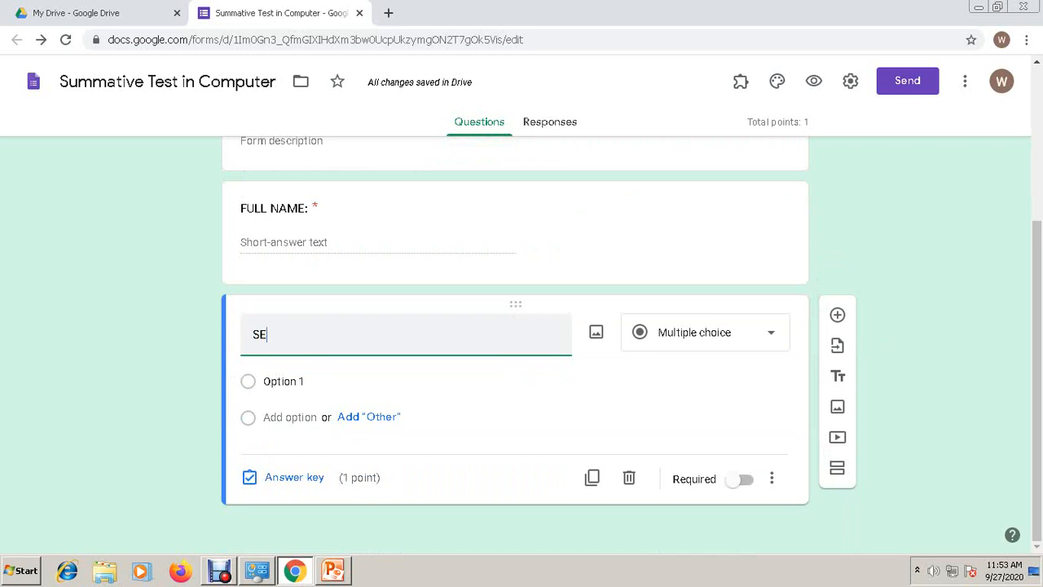
pyautogui.write('CTION:')
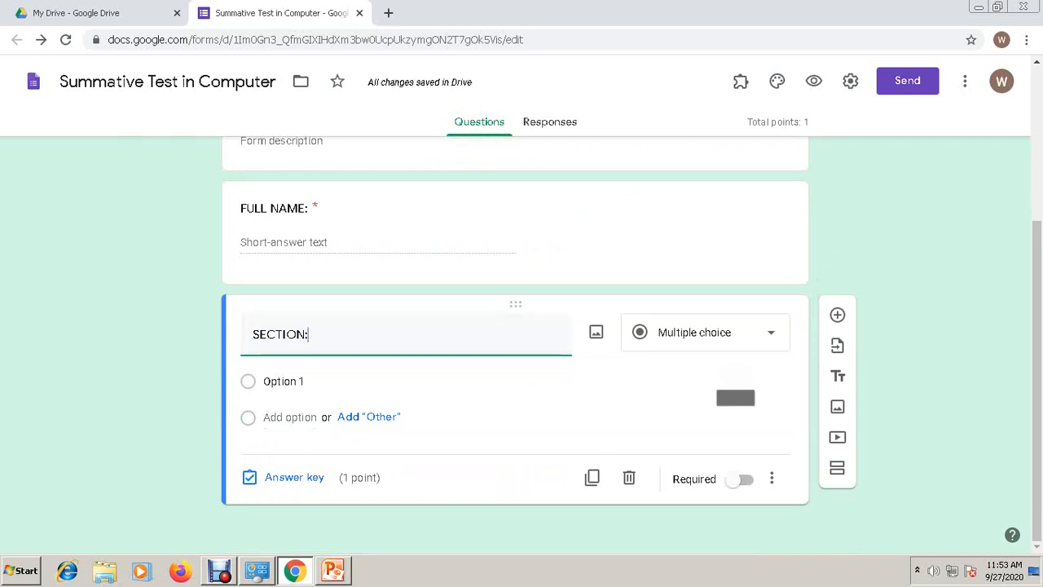
pyautogui.click(709, 333)
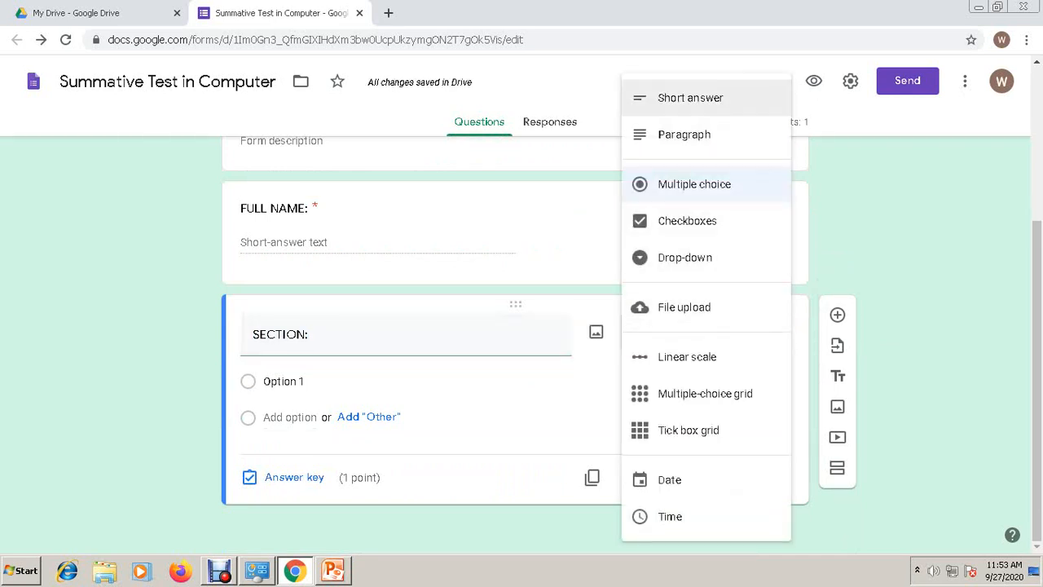
pyautogui.click(690, 98)
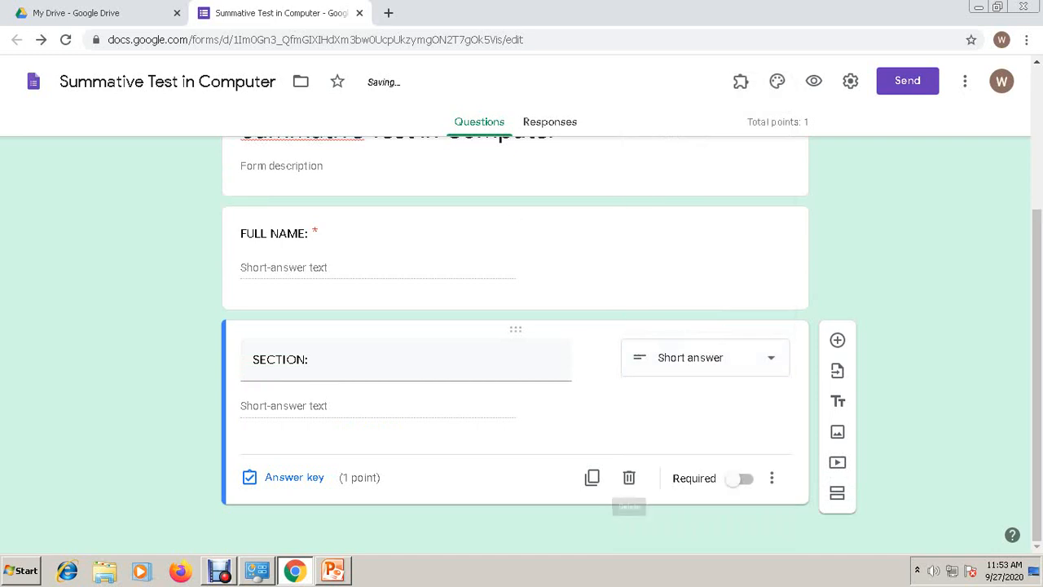
# - Make SECTION: required and set its answer key to 0 points
pyautogui.click(737, 478)
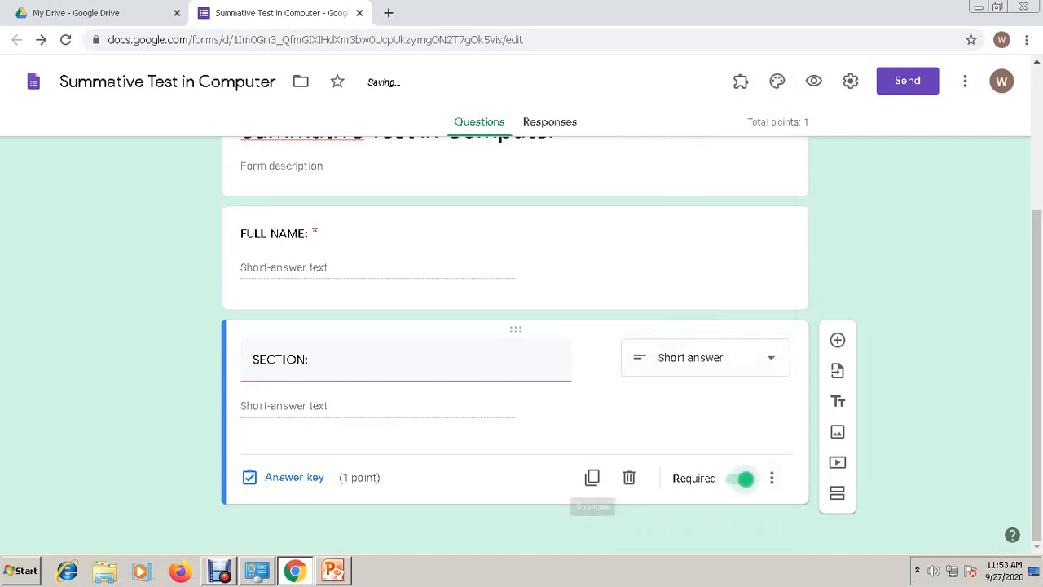
pyautogui.click(293, 477)
pyautogui.write('0')
pyautogui.scroll(-2, 515, 346)
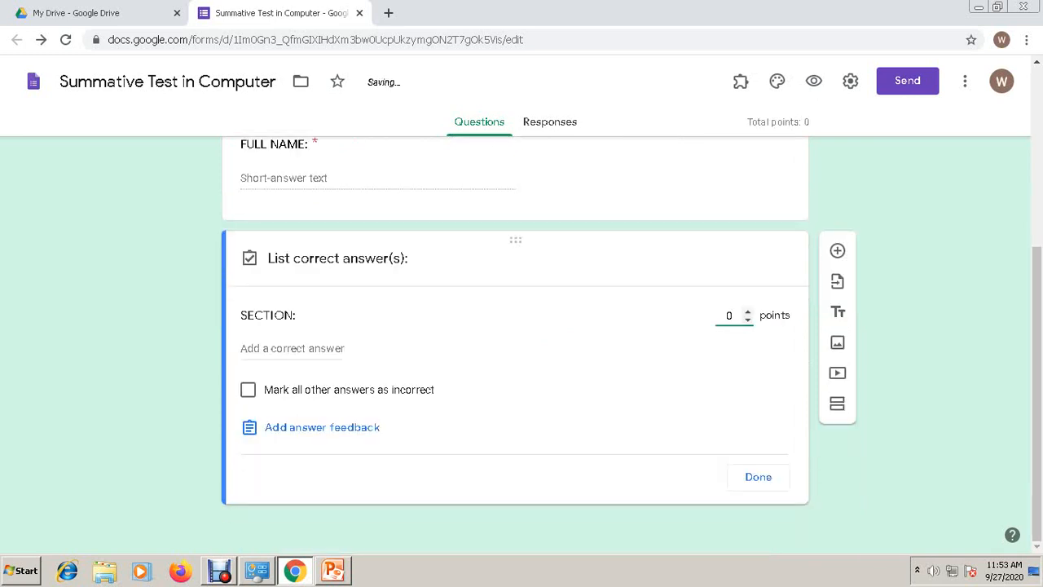
pyautogui.click(758, 476)
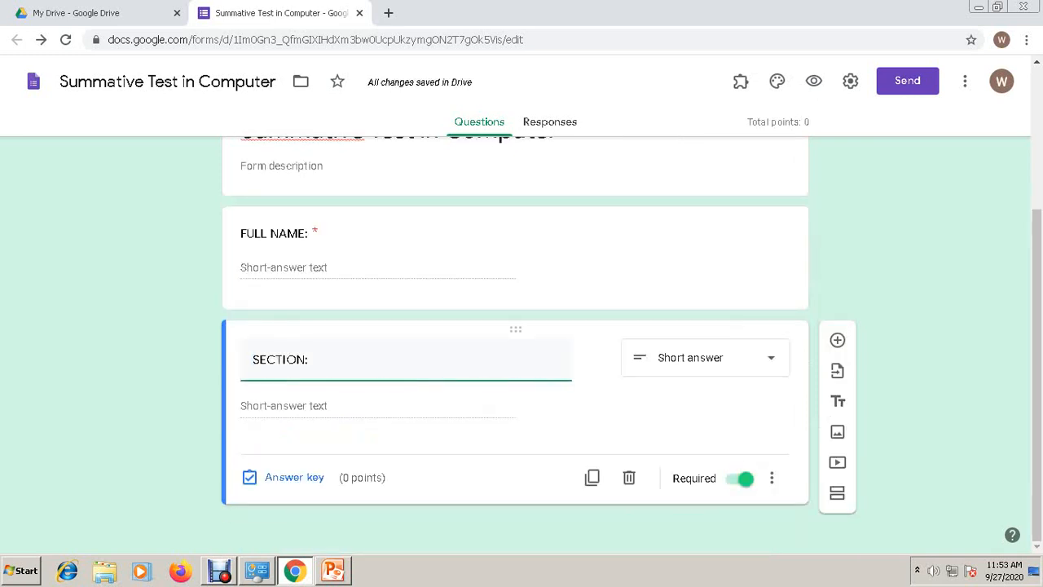
pyautogui.scroll(3, 515, 346)
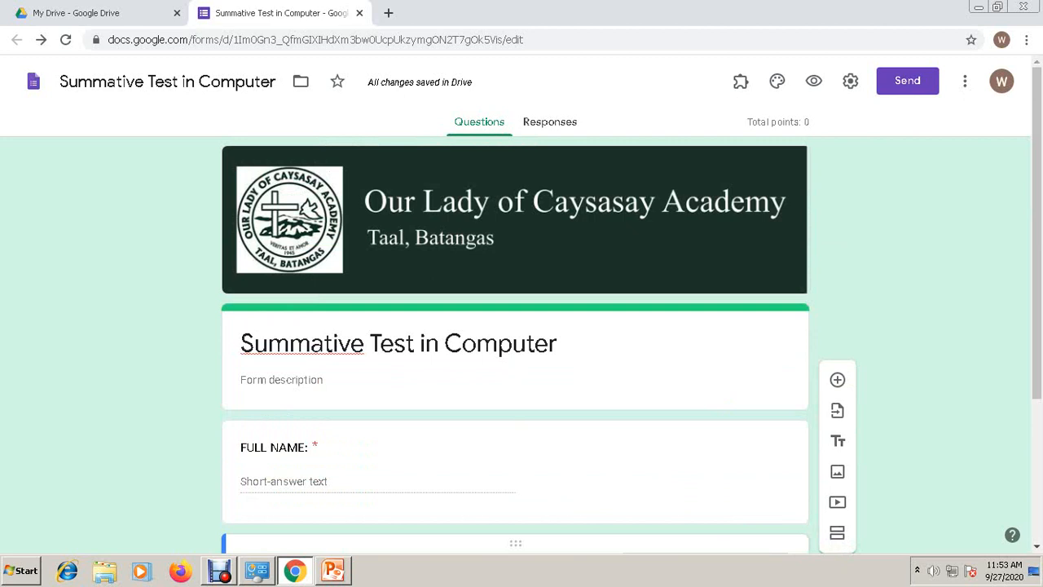
# - Preview the form, check FULL NAME and SECTION show as required, then return to the editor
pyautogui.click(813, 81)
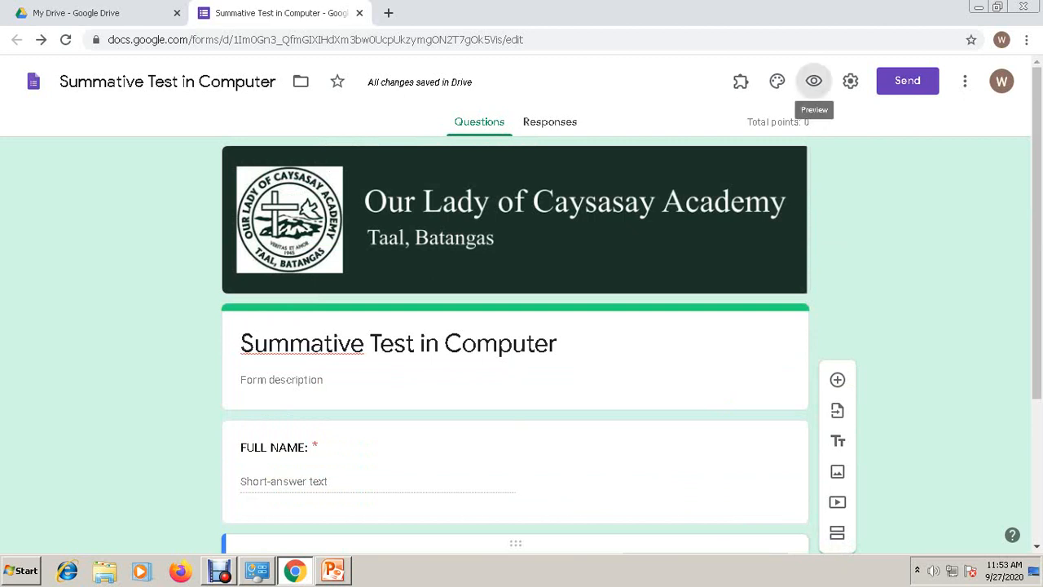
pyautogui.scroll(-1, 515, 326)
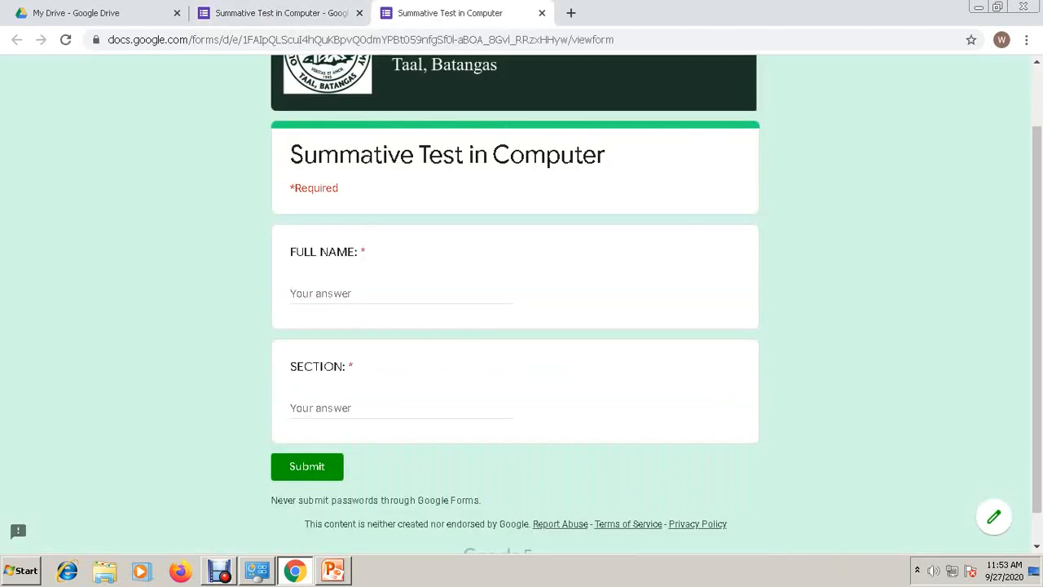
pyautogui.scroll(1, 515, 326)
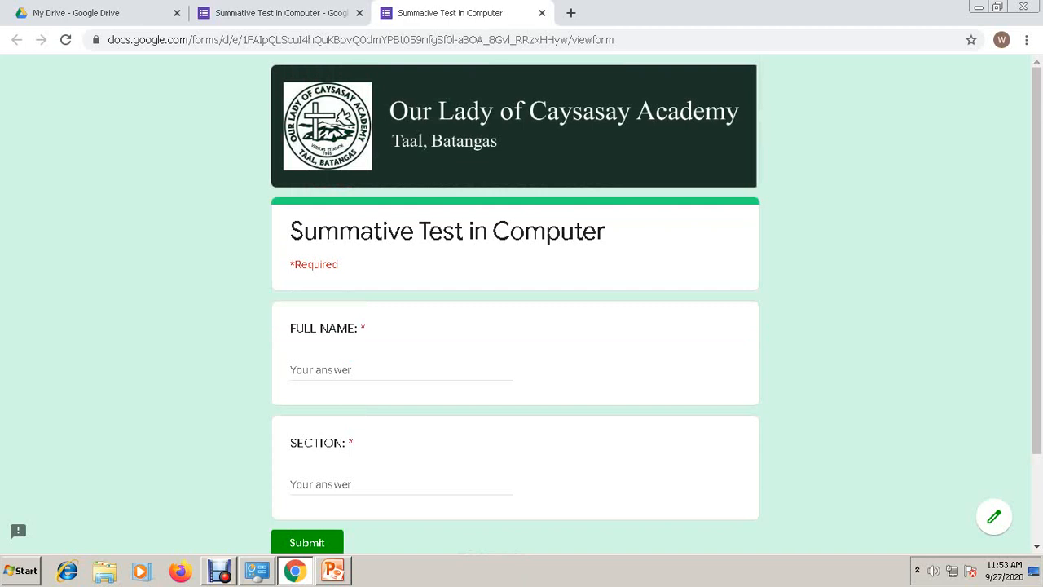
pyautogui.click(401, 370)
pyautogui.click(401, 484)
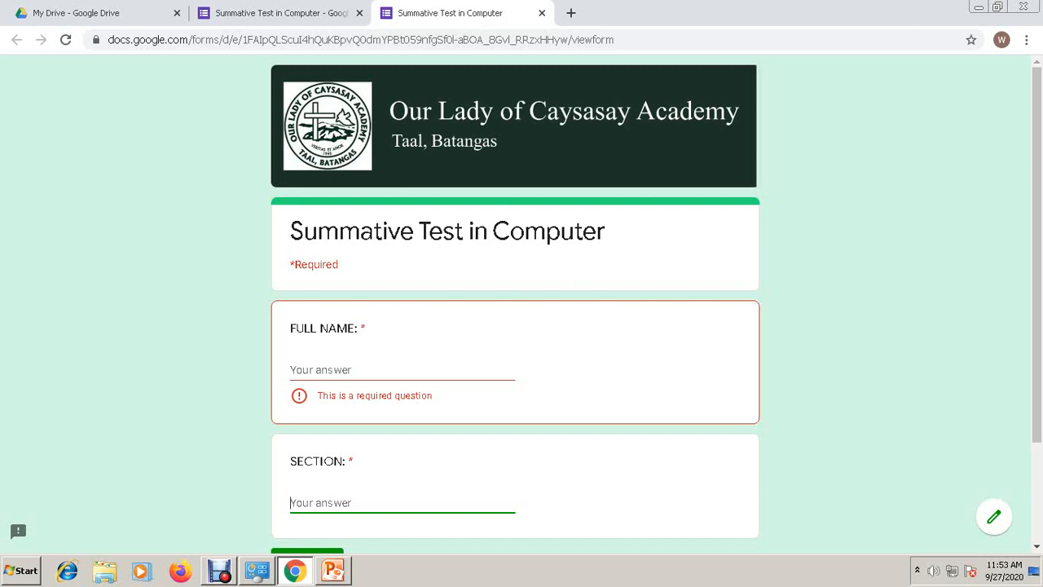
pyautogui.click(281, 13)
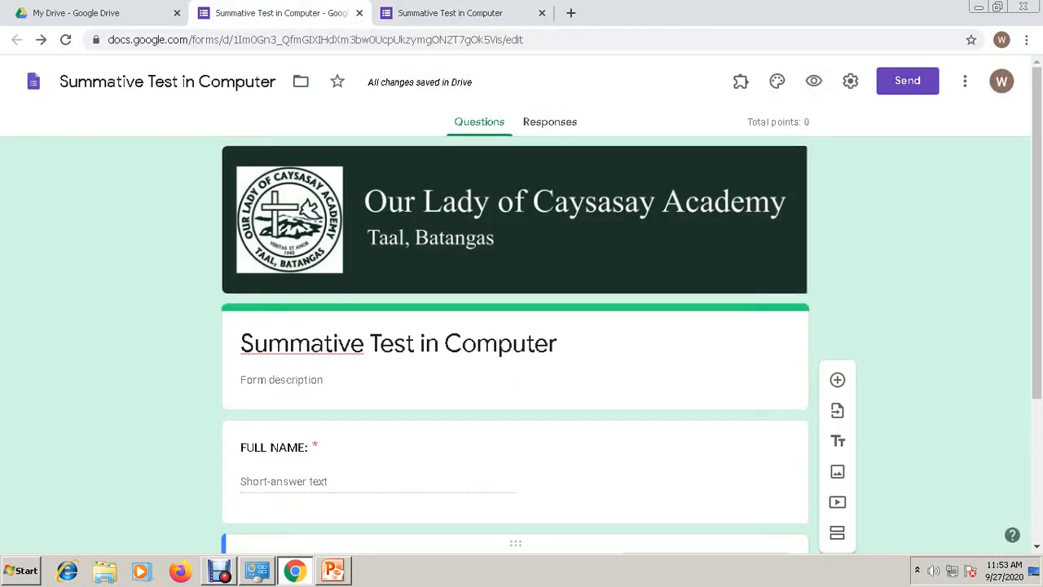
# - Add a section titled 'DIRECTION: Choose the correct answer by Clicking the appropriate button.'
pyautogui.scroll(-3, 515, 344)
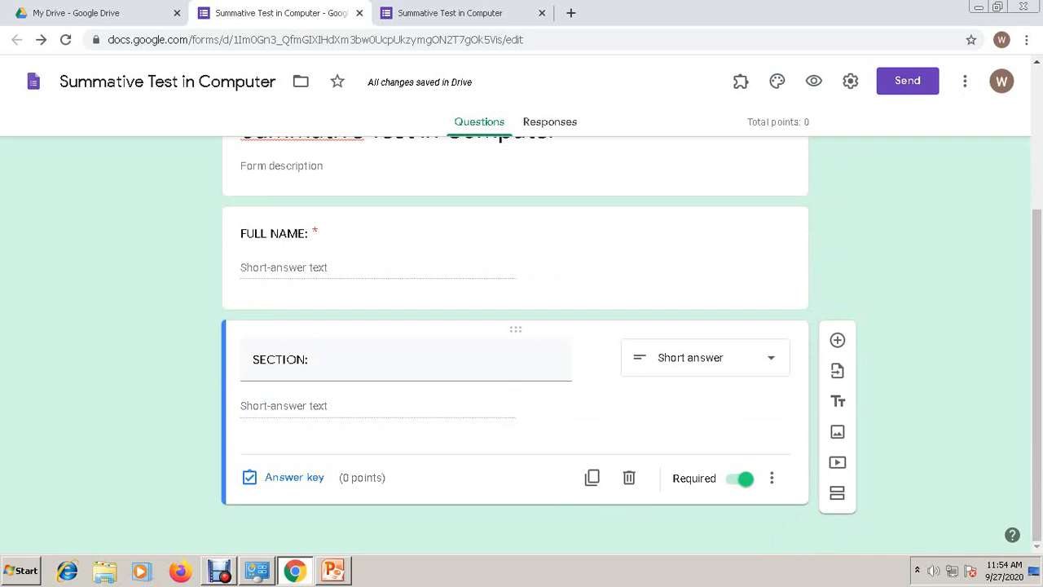
pyautogui.click(836, 493)
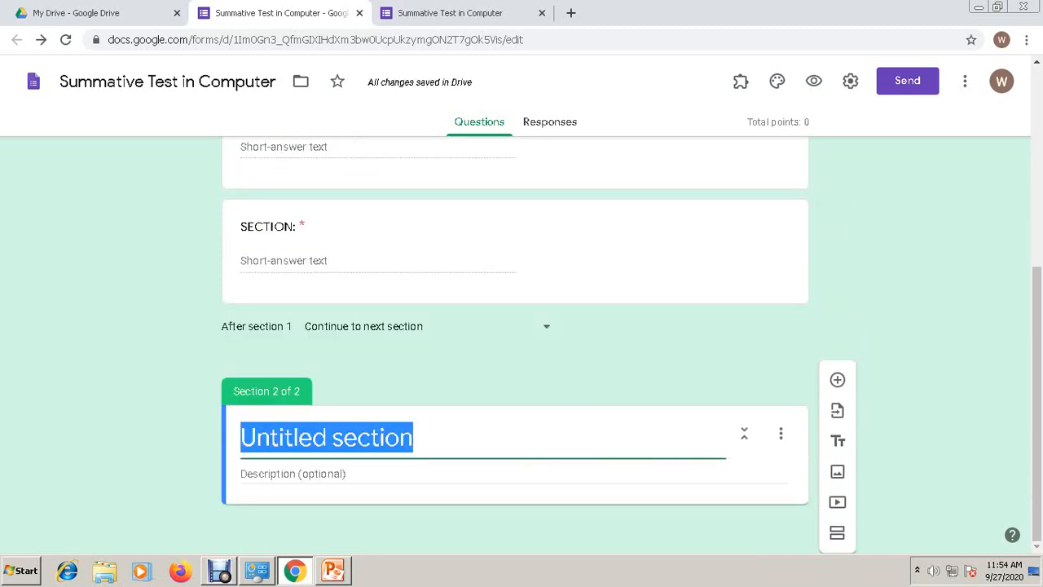
pyautogui.write('DIREC')
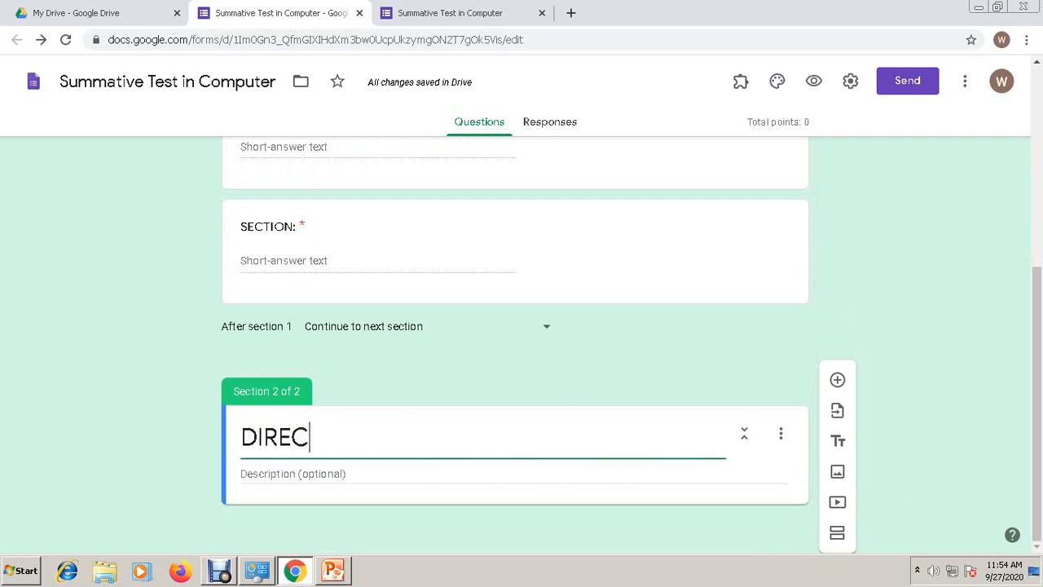
pyautogui.write('TION: Choose the ')
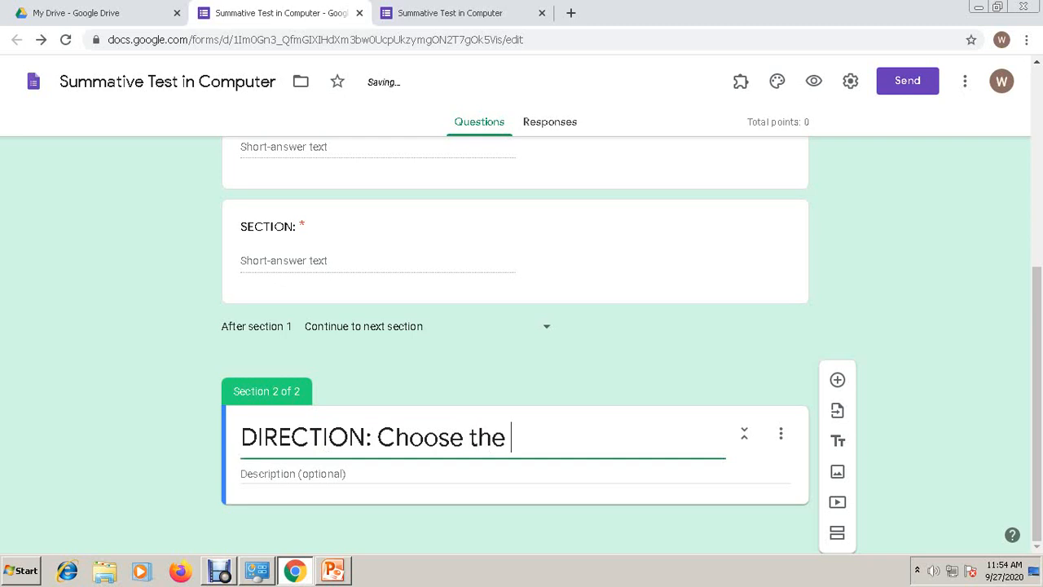
pyautogui.write('correct an')
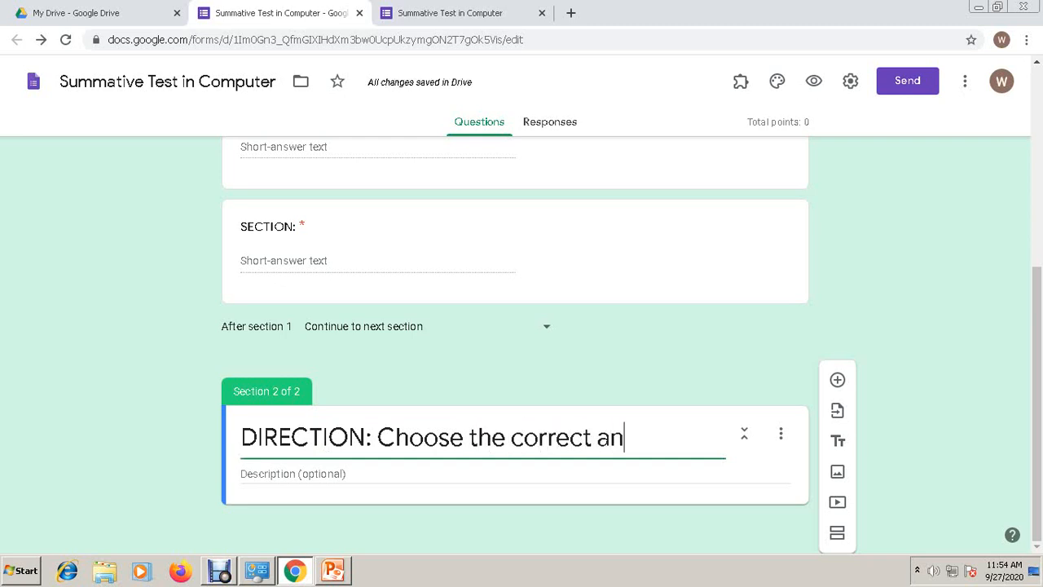
pyautogui.write('swer by Clicking the appropriate button.')
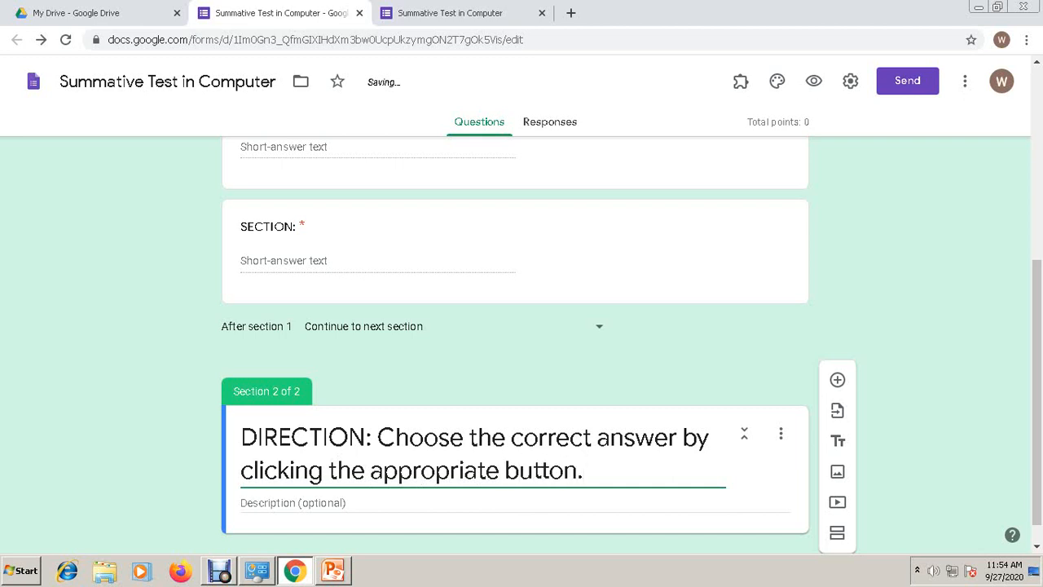
pyautogui.scroll(-1, 515, 345)
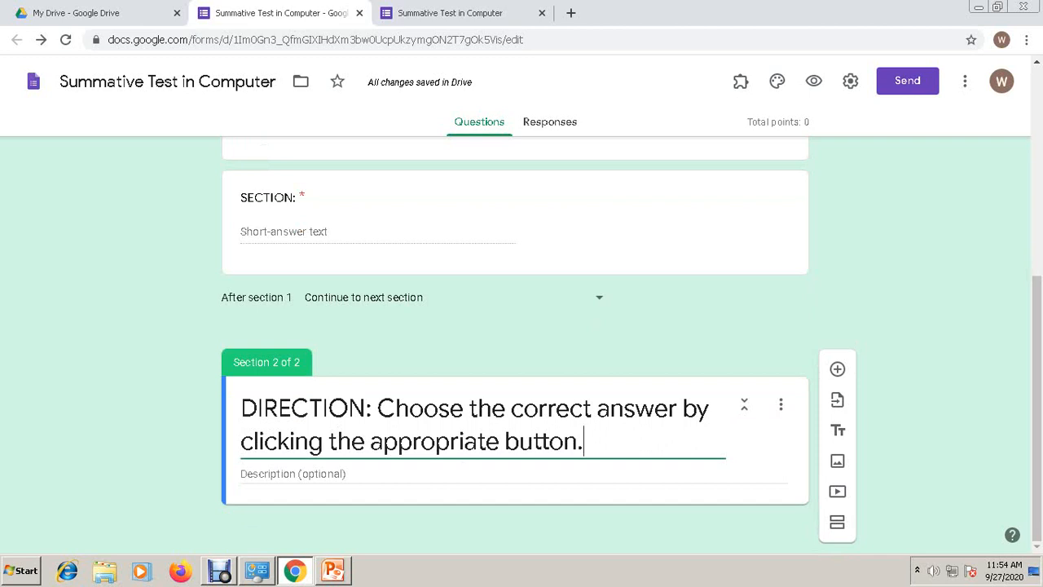
pyautogui.press('Tab')
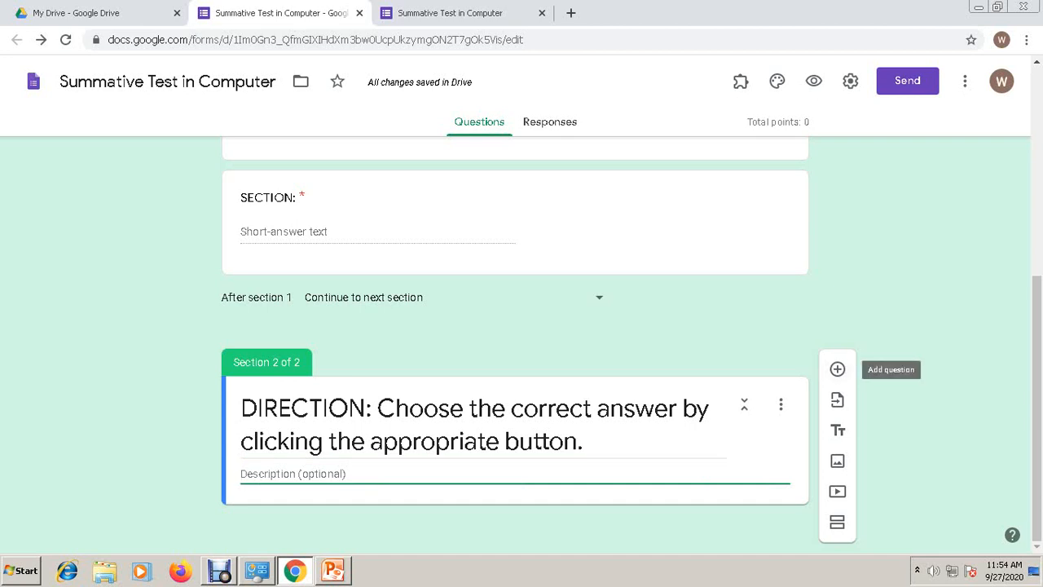
pyautogui.click(836, 369)
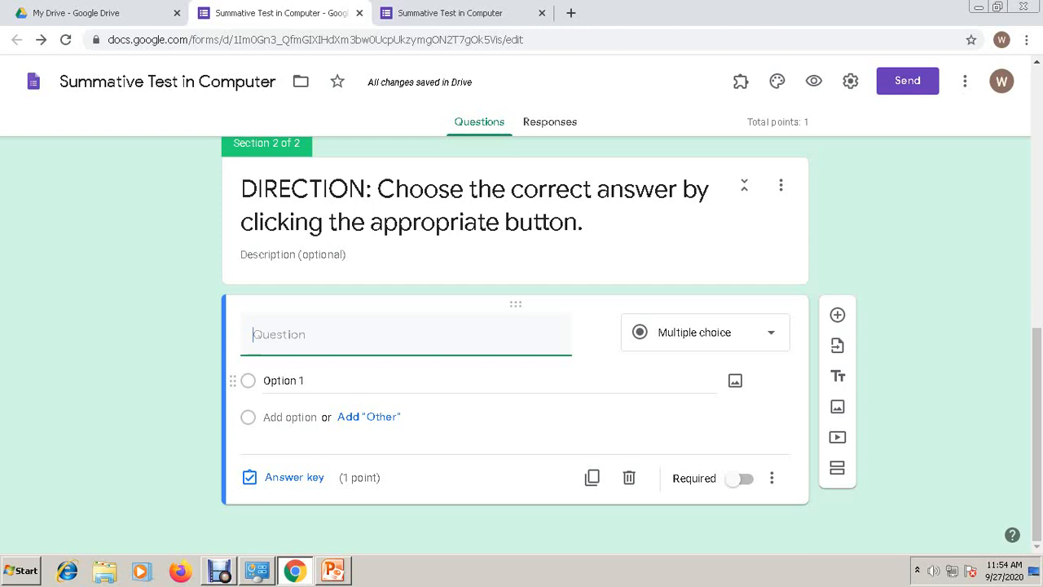
# - Type the question 'Part of the computer used to type.'
pyautogui.write('Part of the computer used to')
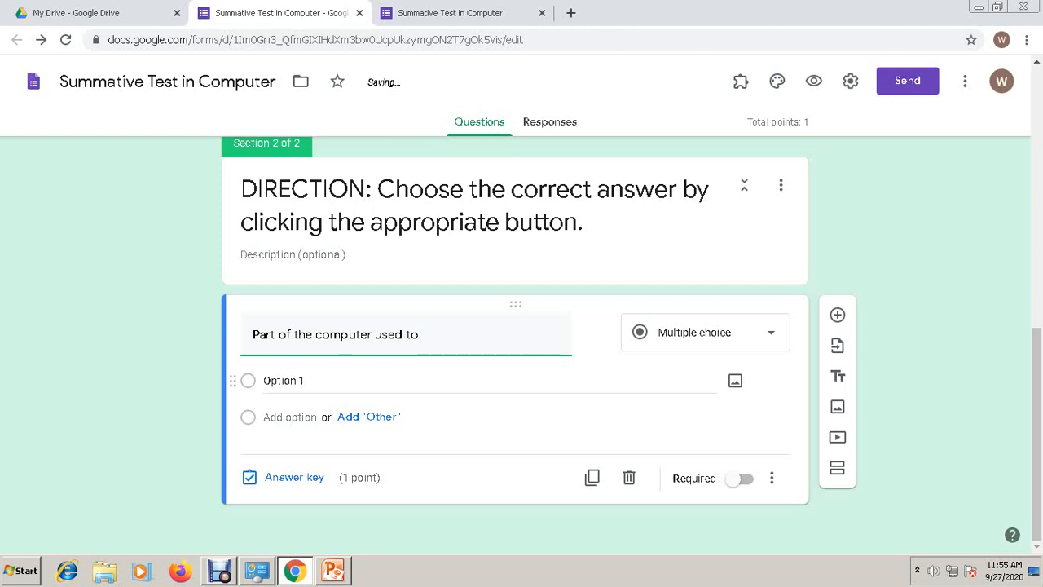
pyautogui.write('type')
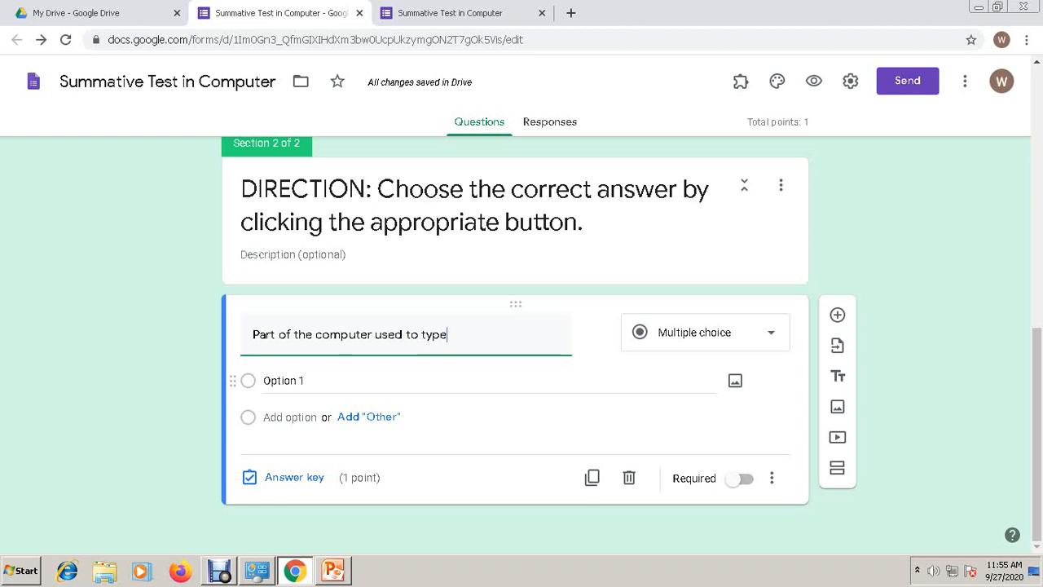
pyautogui.write('.')
pyautogui.press('Return')
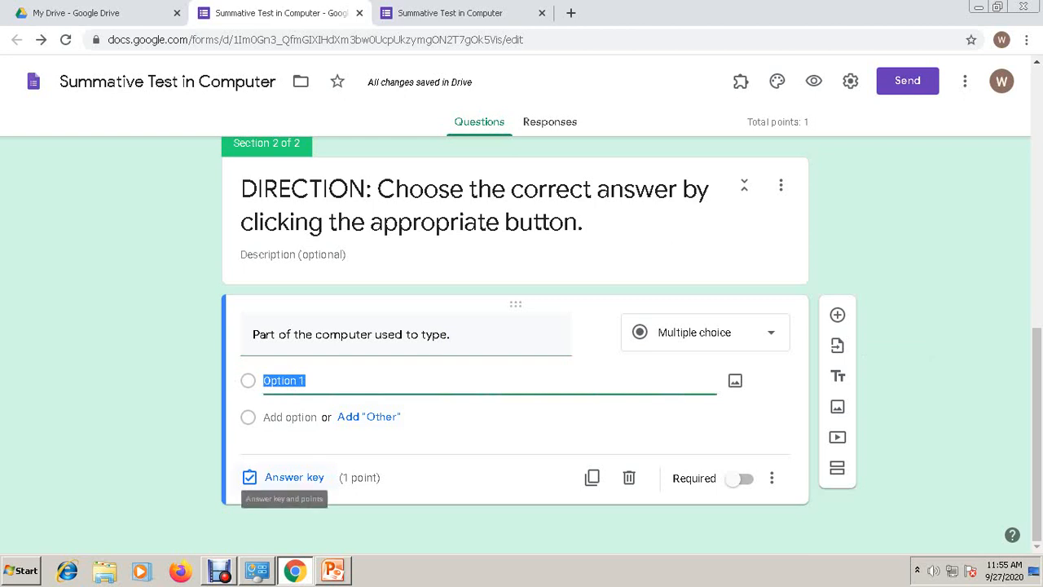
# - Finish the answer key at 1 point with no correct option marked yet
pyautogui.click(289, 477)
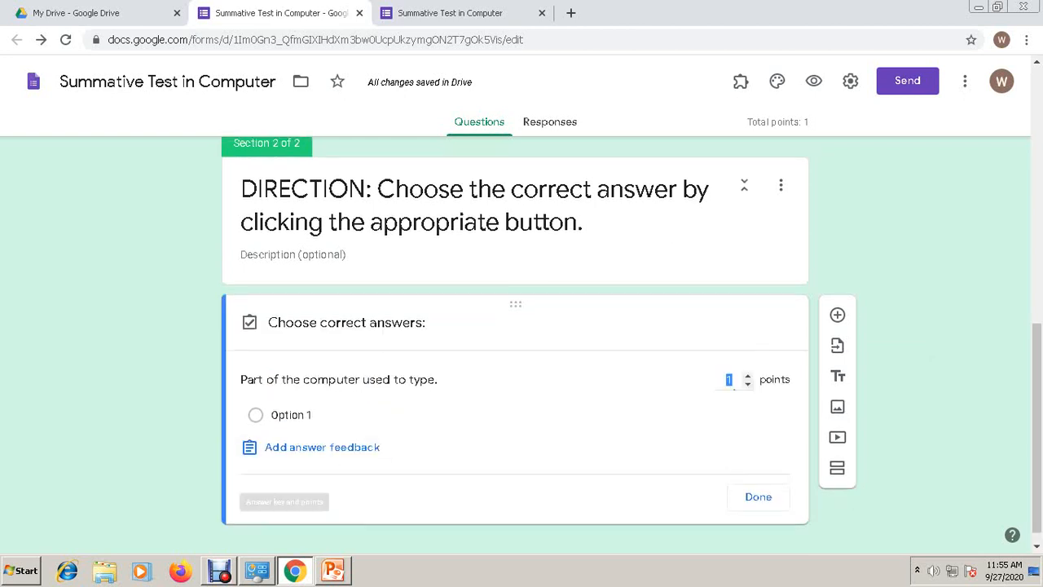
pyautogui.click(256, 415)
pyautogui.click(256, 415)
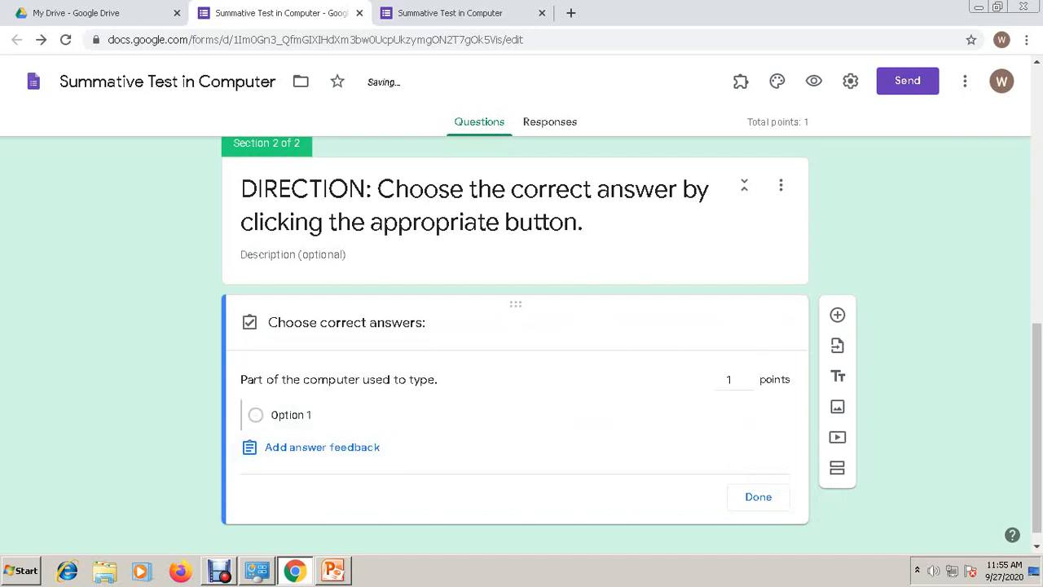
pyautogui.click(757, 496)
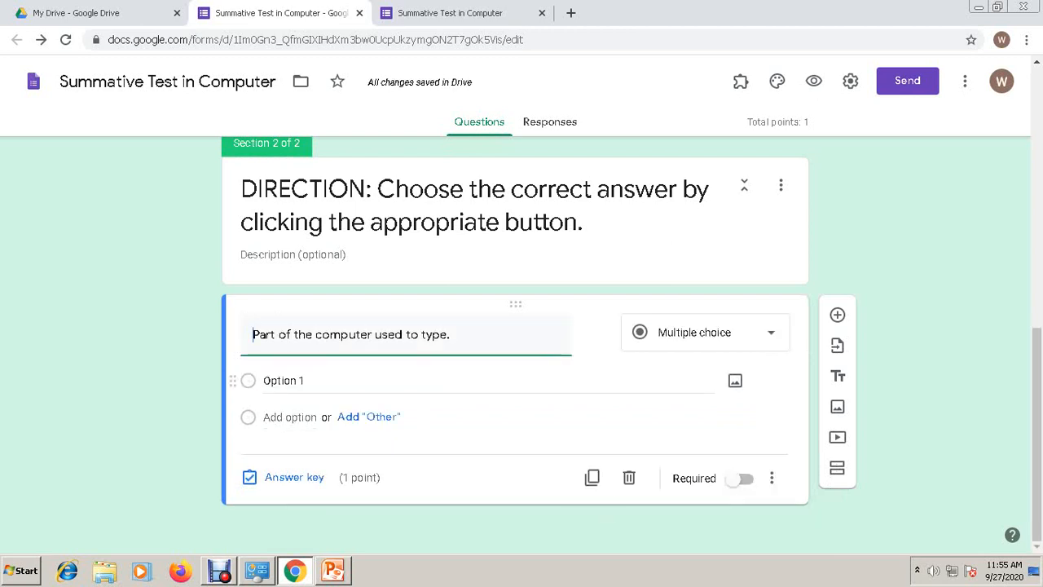
pyautogui.click(284, 380)
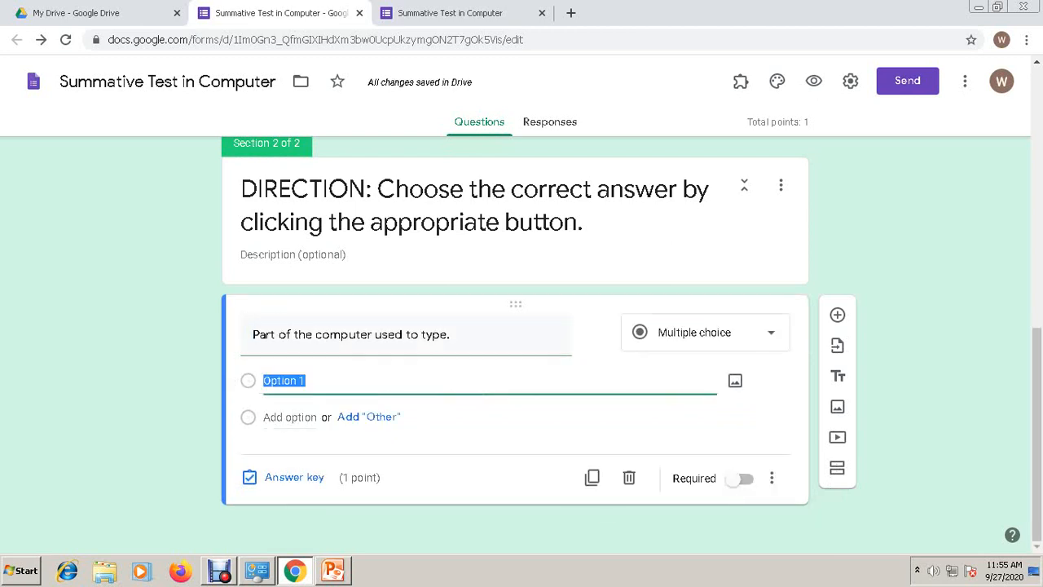
# - Enter the answer choices CPU, Keyboard, Mouse and Speaker for the typing question
pyautogui.write('CPU')
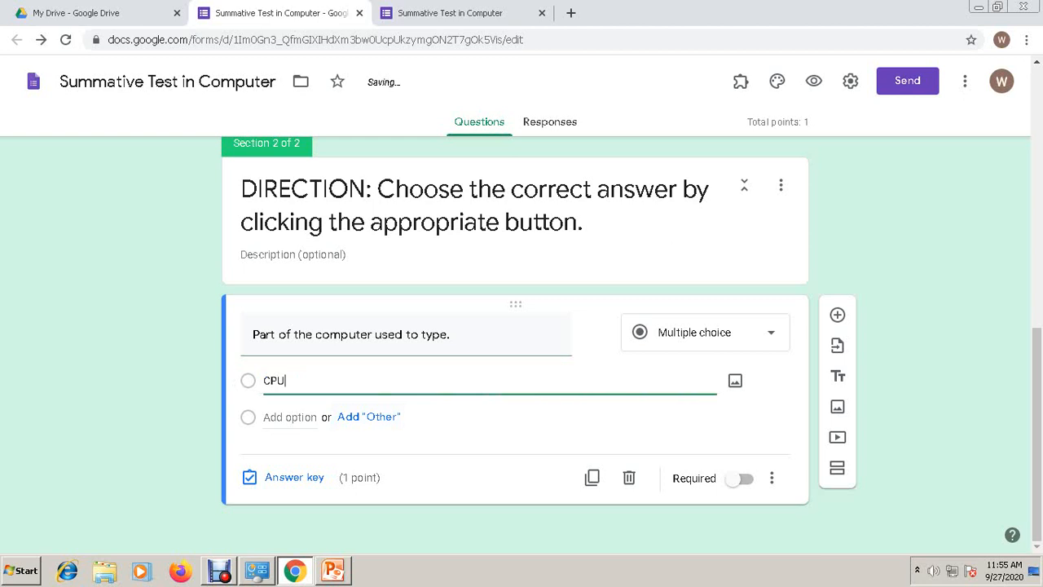
pyautogui.press('Return')
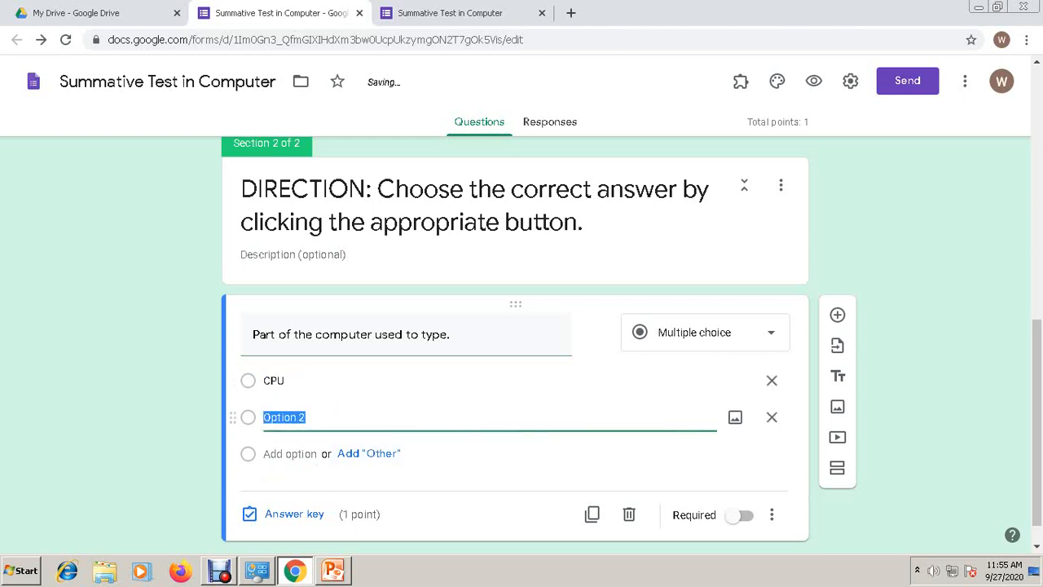
pyautogui.write('Keyboard')
pyautogui.press('Return')
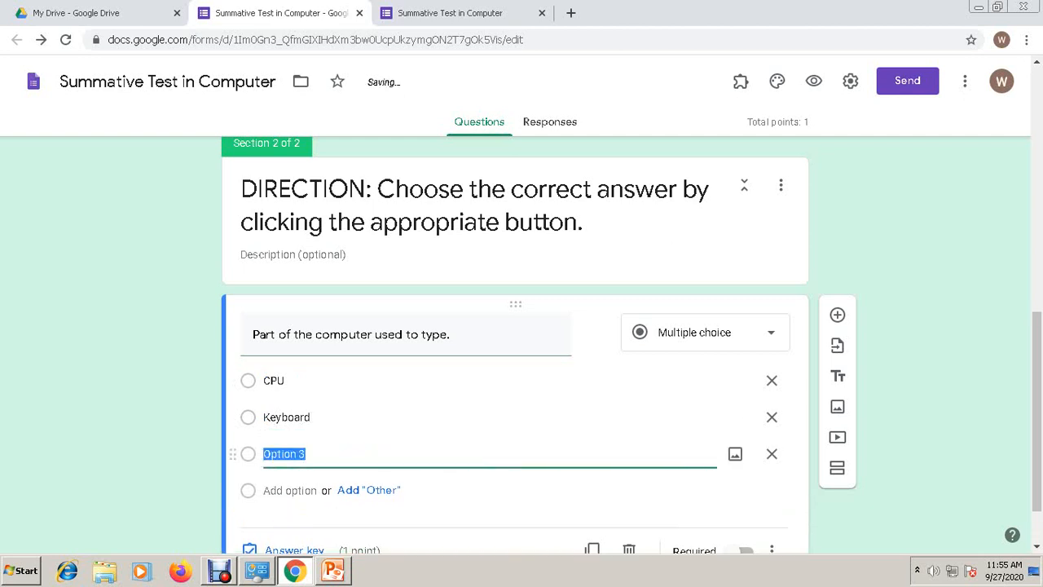
pyautogui.write('Mouse')
pyautogui.scroll(-1, 515, 342)
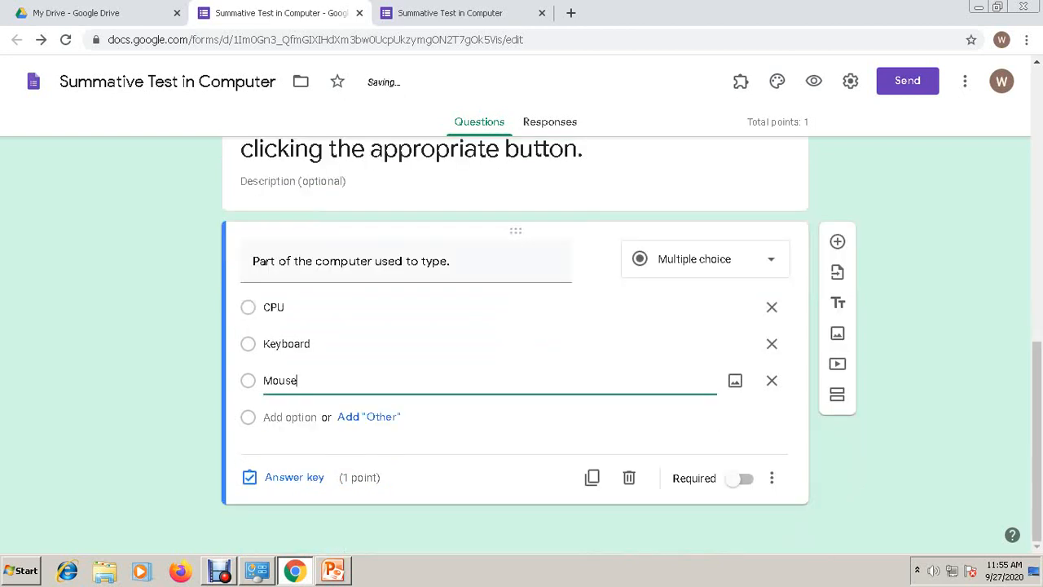
pyautogui.click(290, 418)
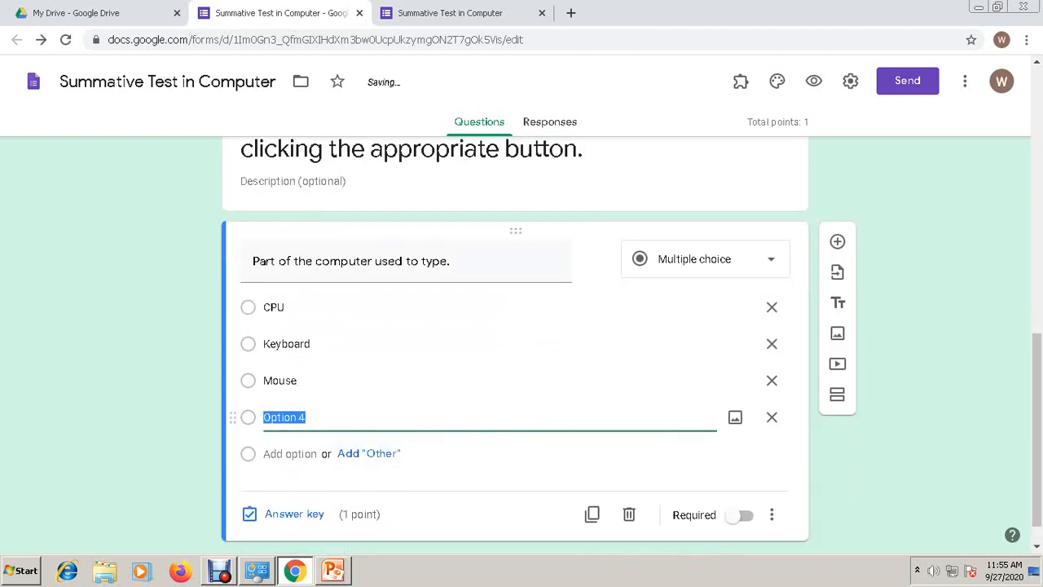
pyautogui.write('Speaker')
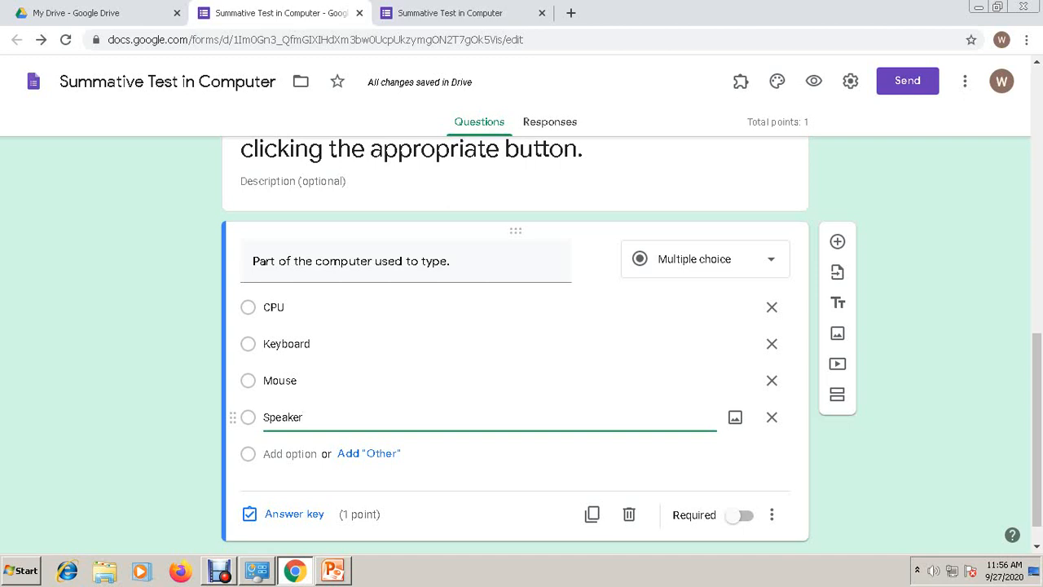
pyautogui.click(294, 513)
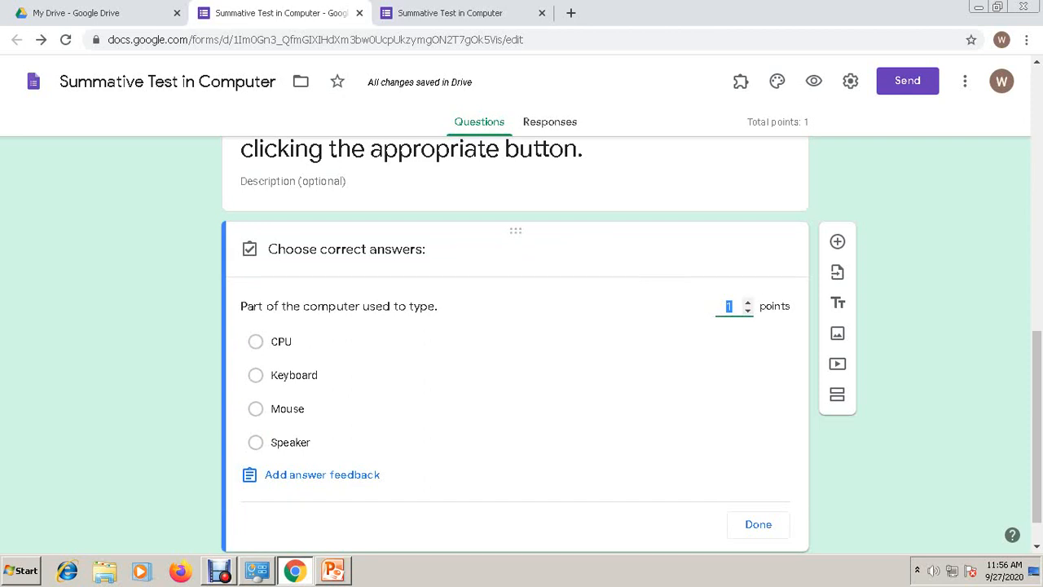
# - Mark Keyboard as the typing question's correct 1-point answer and close the answer key
pyautogui.click(256, 375)
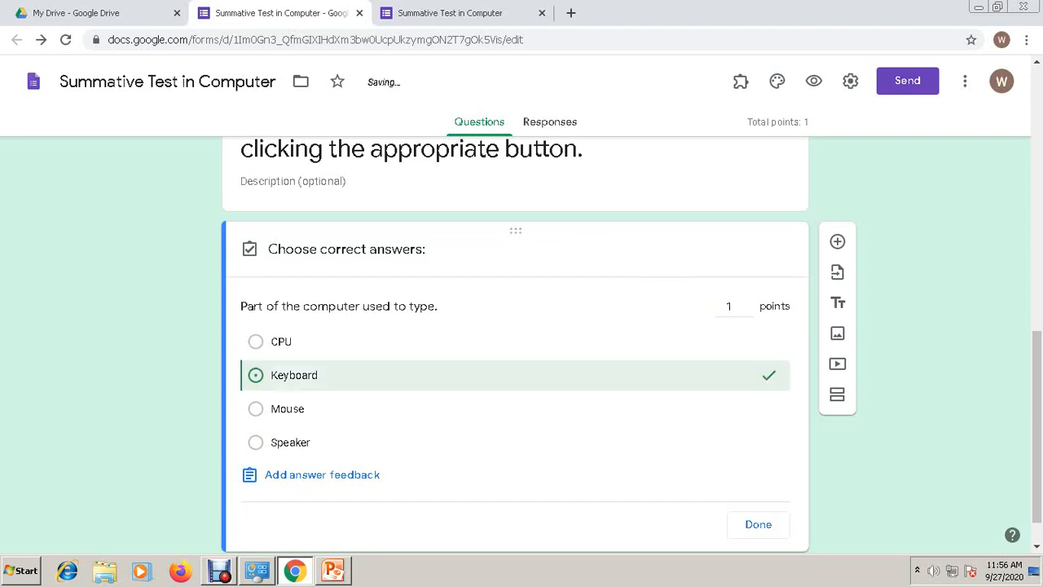
pyautogui.click(758, 524)
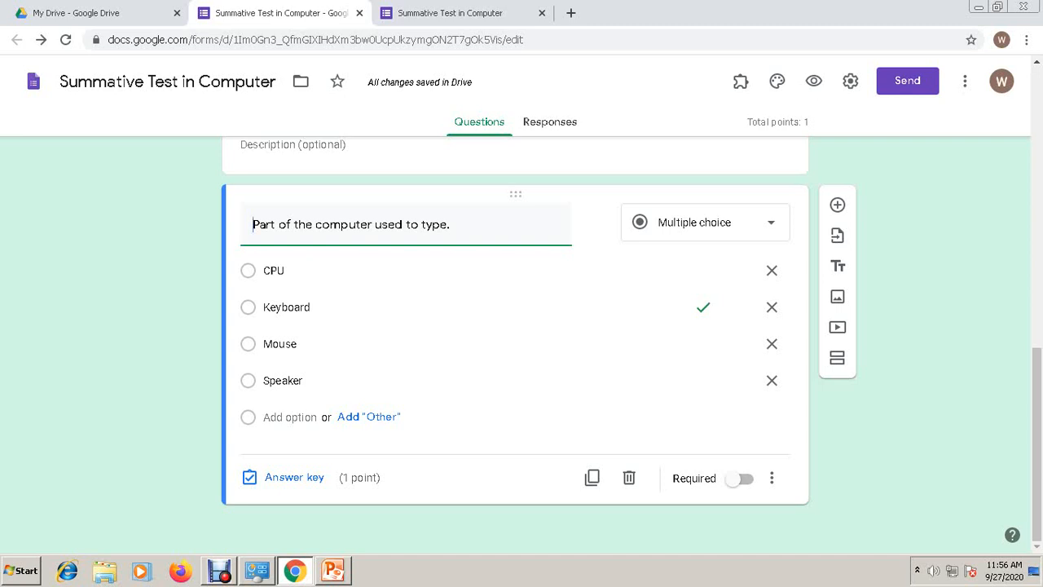
pyautogui.scroll(4, 515, 326)
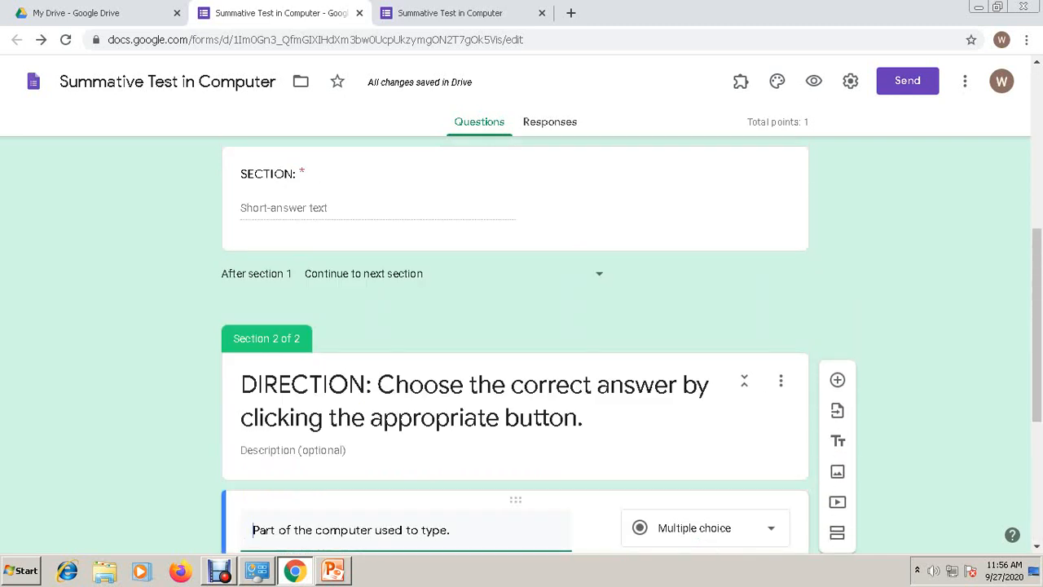
# - Preview the form and fill FULL NAME and SECTION with test text
pyautogui.click(813, 80)
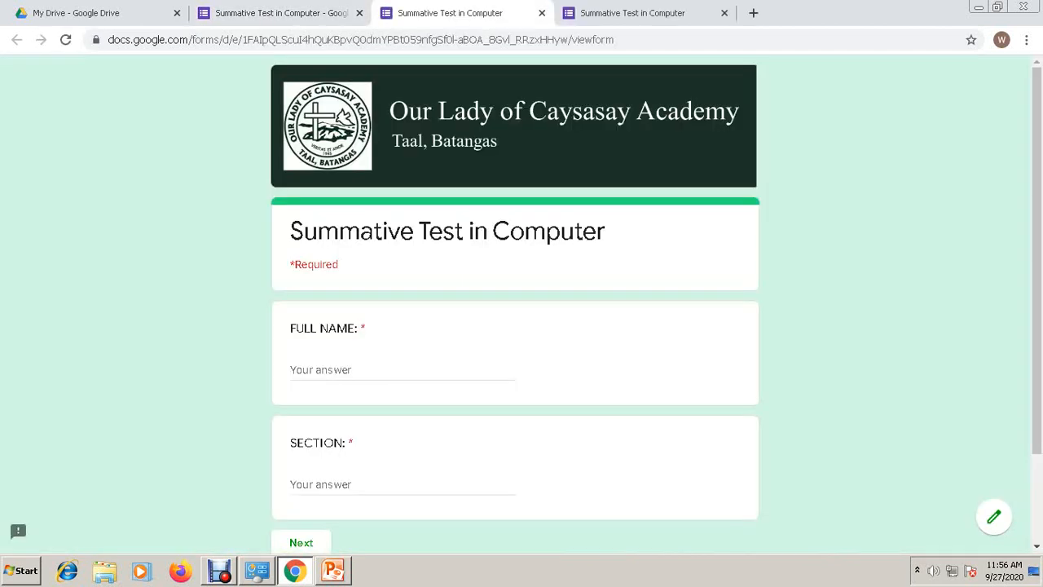
pyautogui.scroll(-3, 522, 326)
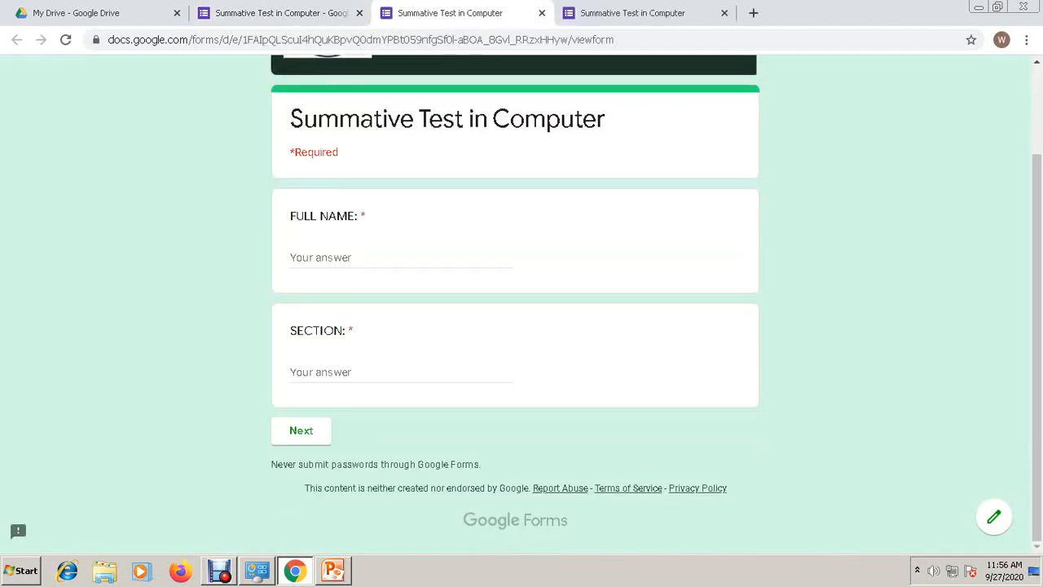
pyautogui.click(395, 258)
pyautogui.write('afsadf')
pyautogui.click(394, 372)
pyautogui.write('sfdsdf')
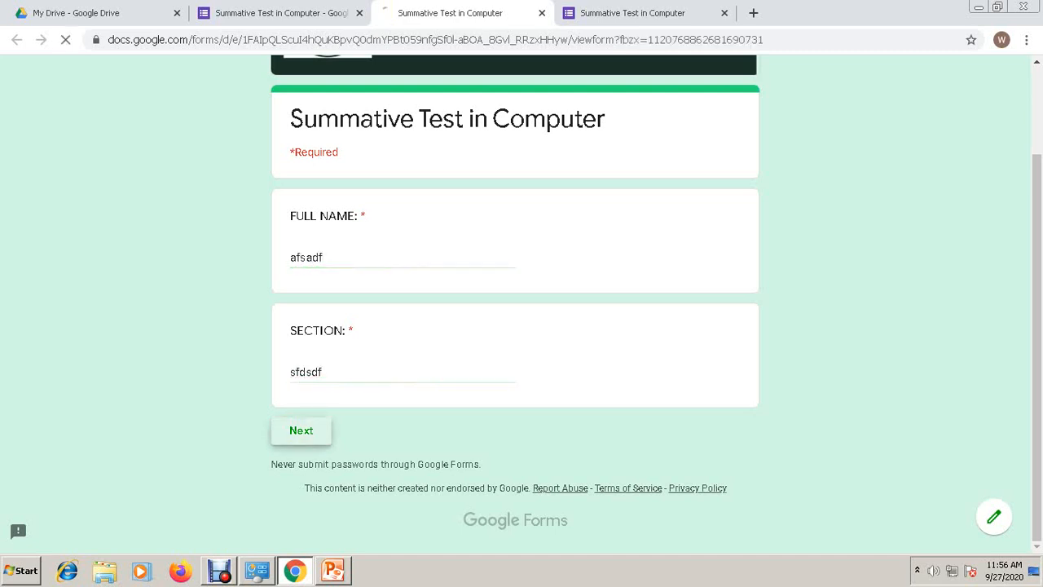
# - On the question page pick Keyboard, then close the preview but choose to stay
pyautogui.click(301, 431)
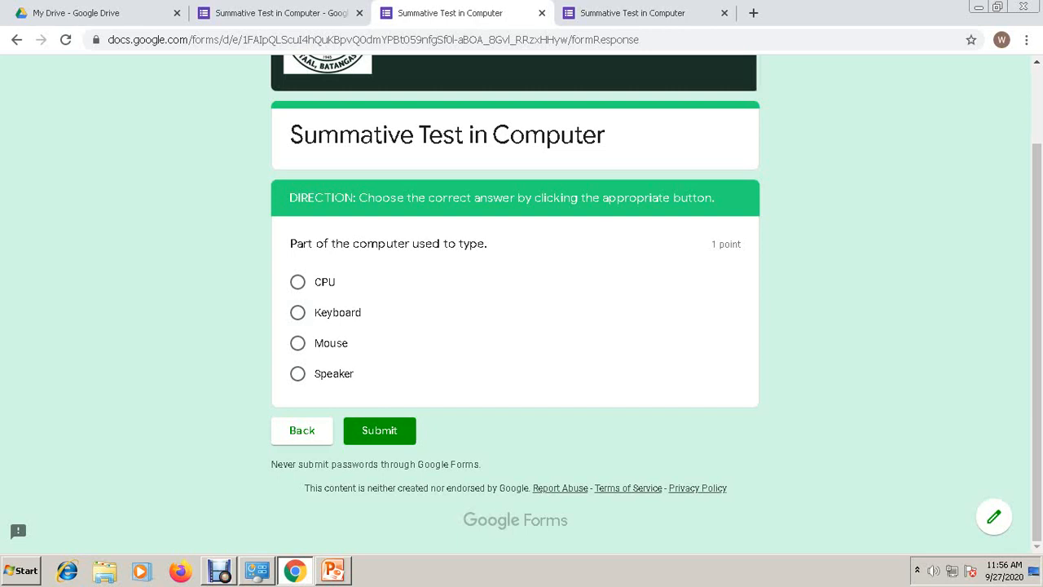
pyautogui.click(298, 312)
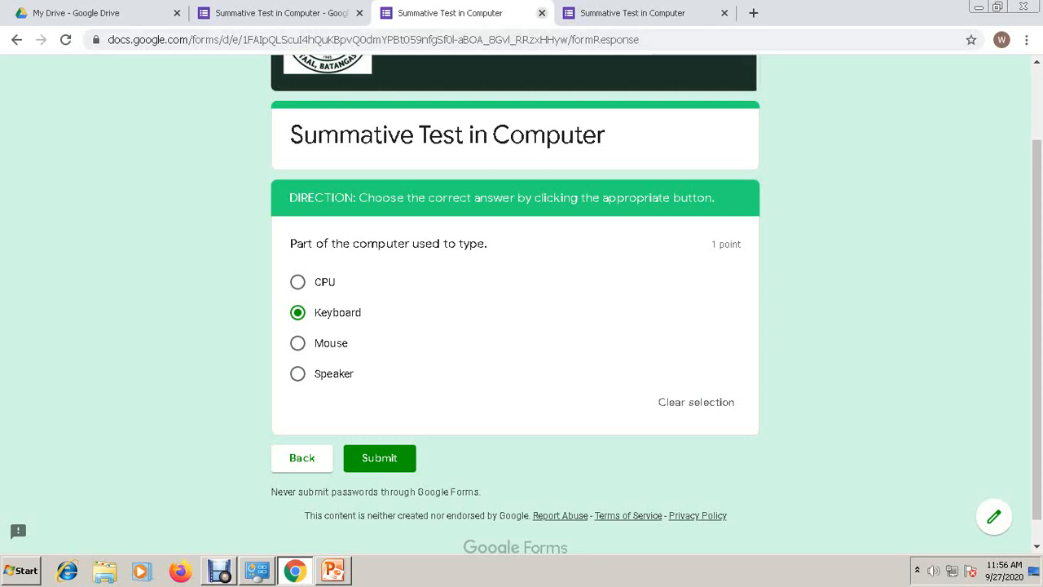
pyautogui.click(542, 13)
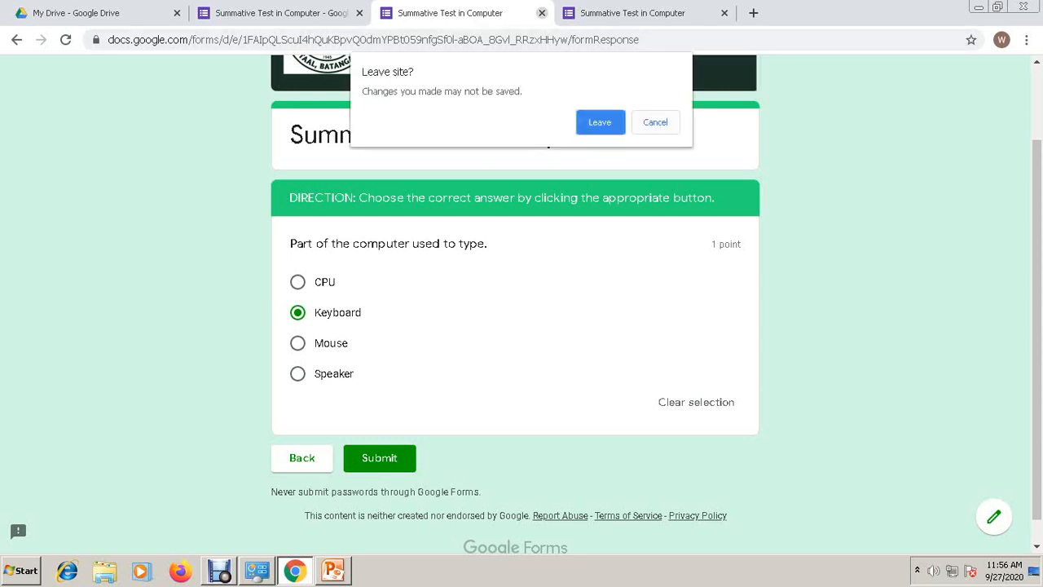
pyautogui.click(655, 122)
# - Add the question 'Part of the computer that displays different programs or images'
pyautogui.click(281, 13)
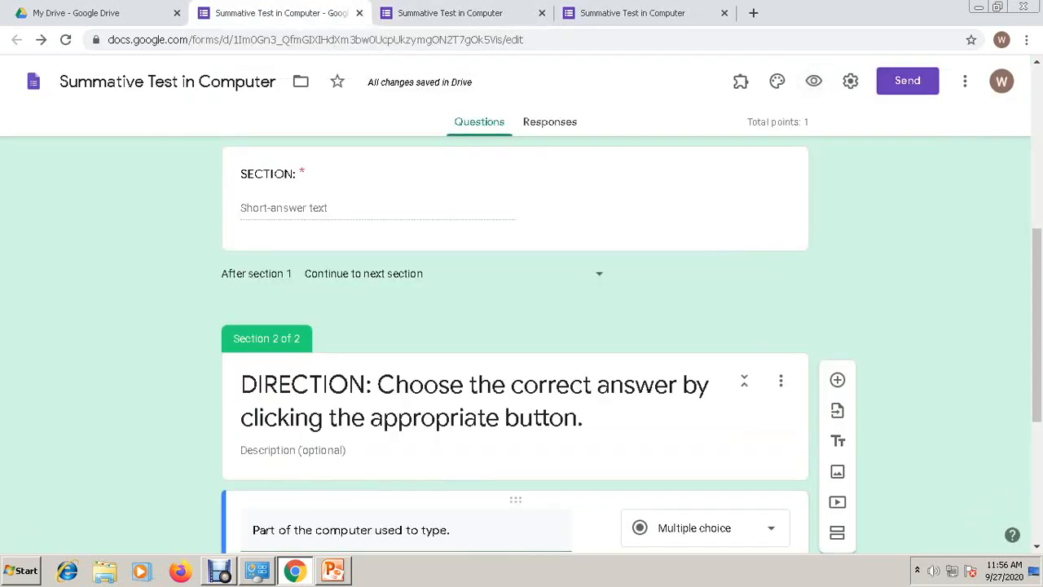
pyautogui.scroll(-4, 515, 326)
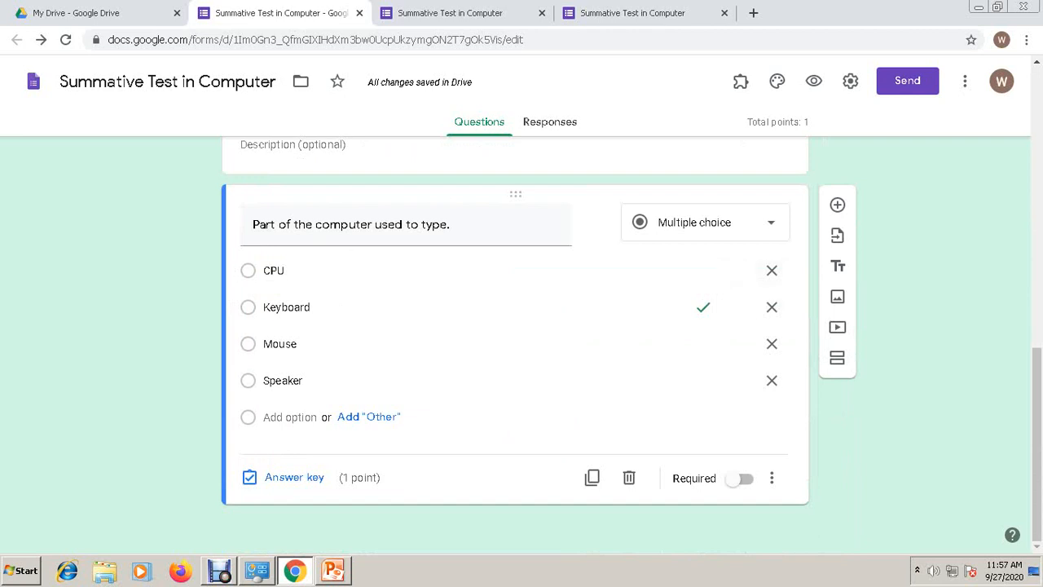
pyautogui.click(837, 205)
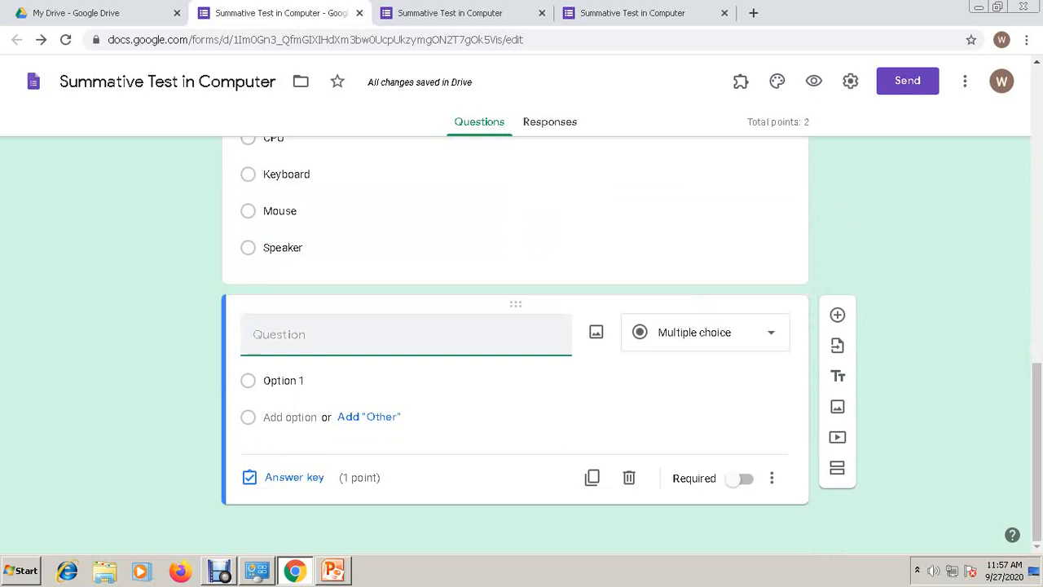
pyautogui.write('Pat')
pyautogui.press('BackSpace')
pyautogui.press('BackSpace')
pyautogui.write('rt o')
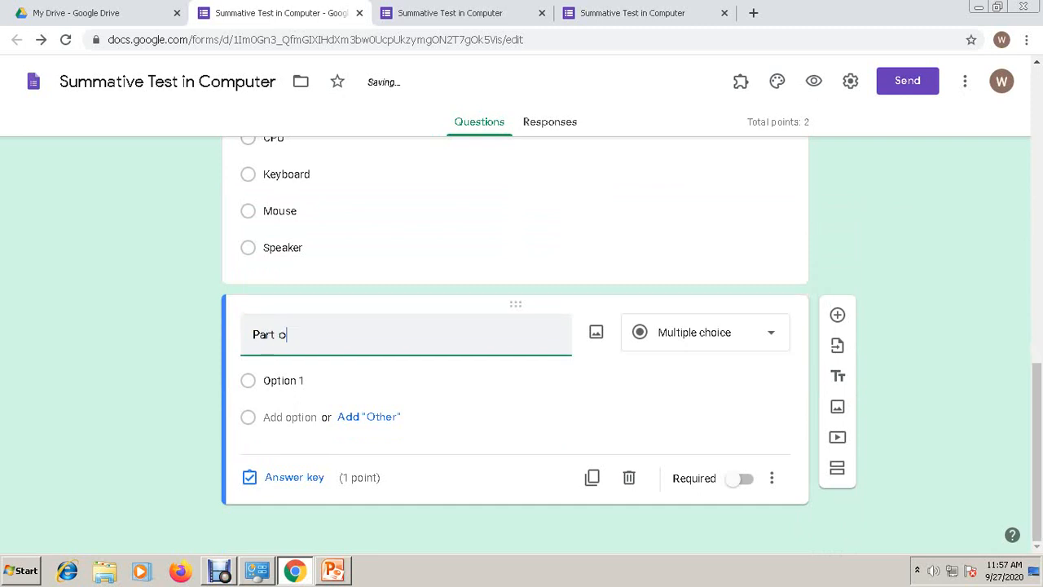
pyautogui.write('f the comp')
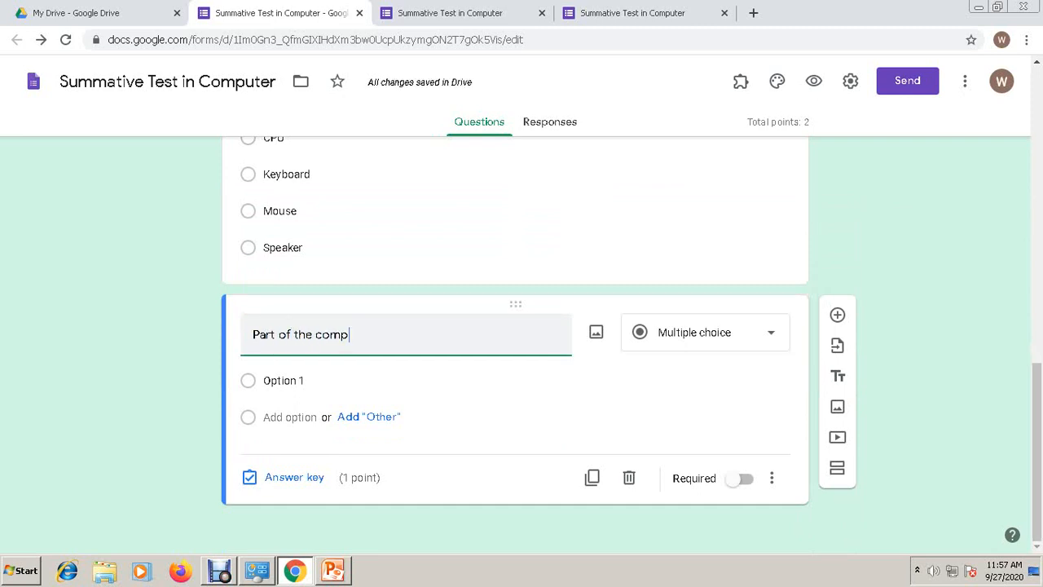
pyautogui.write('uter ')
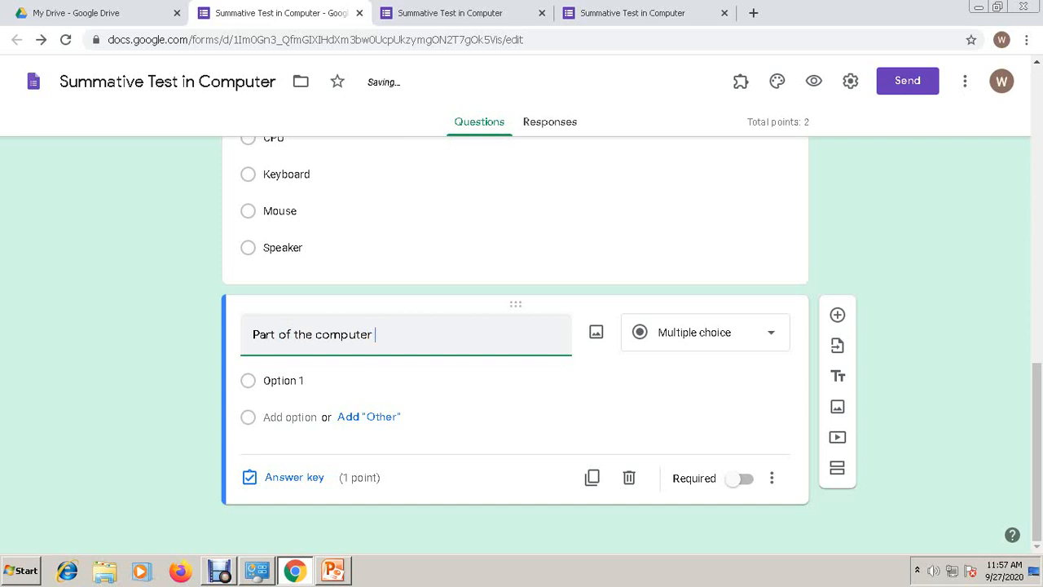
pyautogui.write('that displays dif')
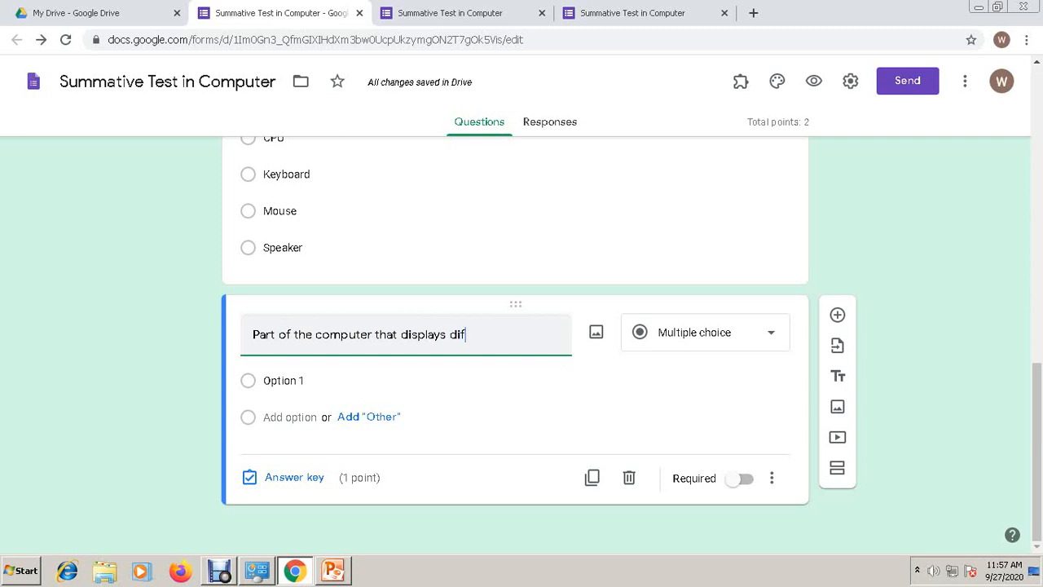
pyautogui.write('ferent pro')
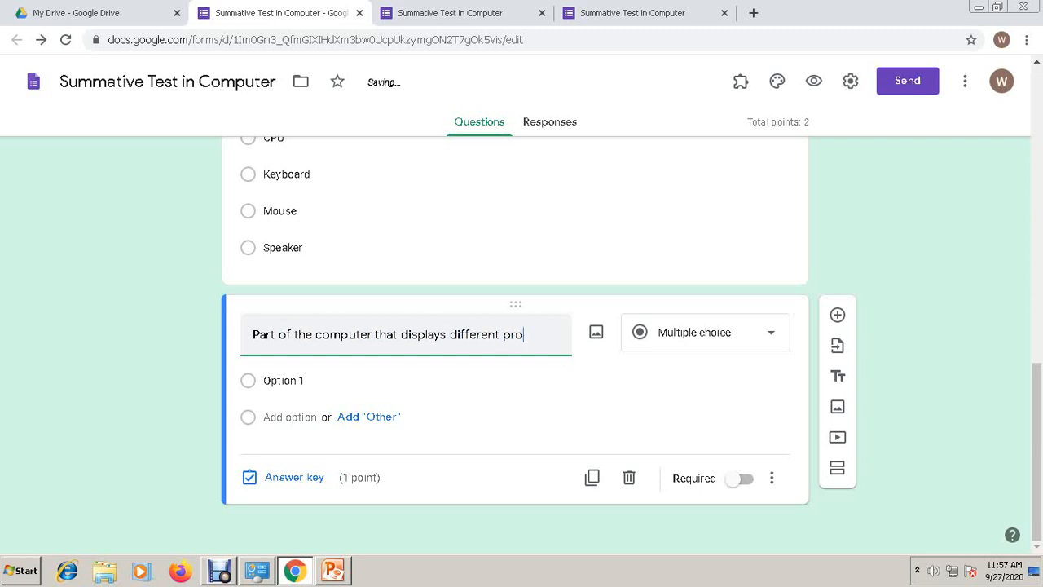
pyautogui.write('grams or images')
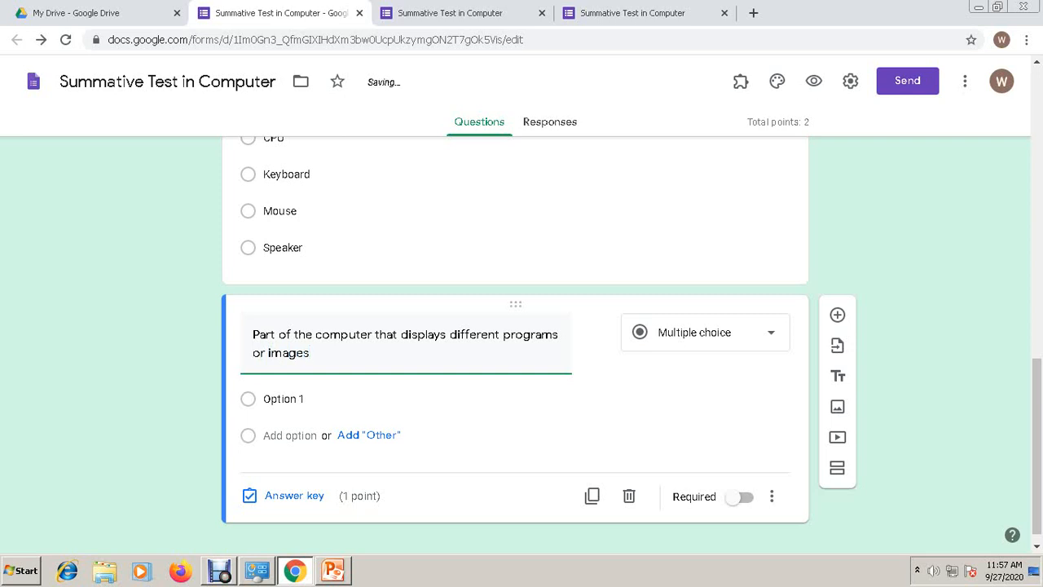
# - Give it the choices Mouse, Keyboard, Monitor and CPU
pyautogui.click(489, 399)
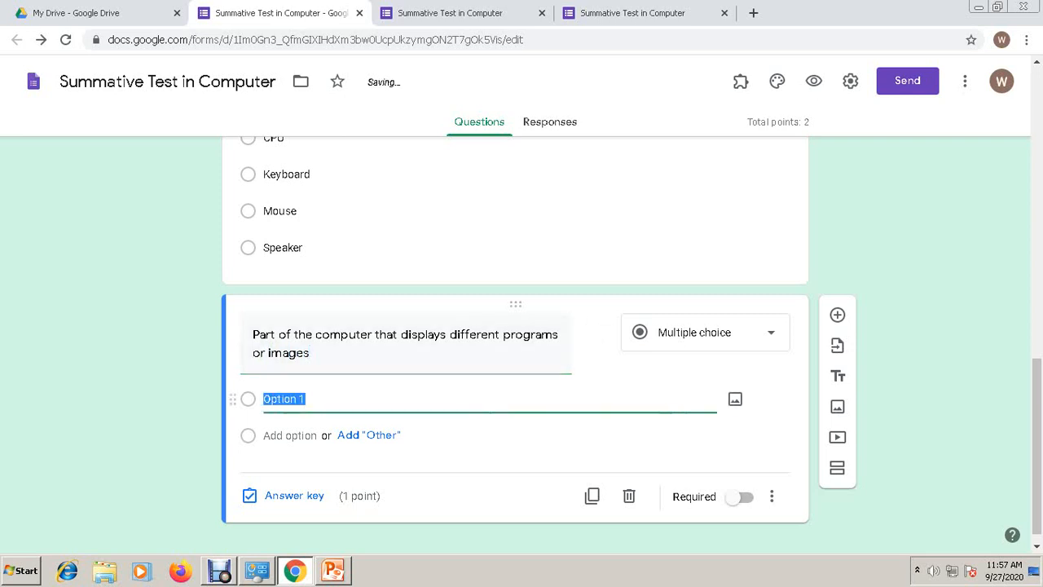
pyautogui.write('Mouse')
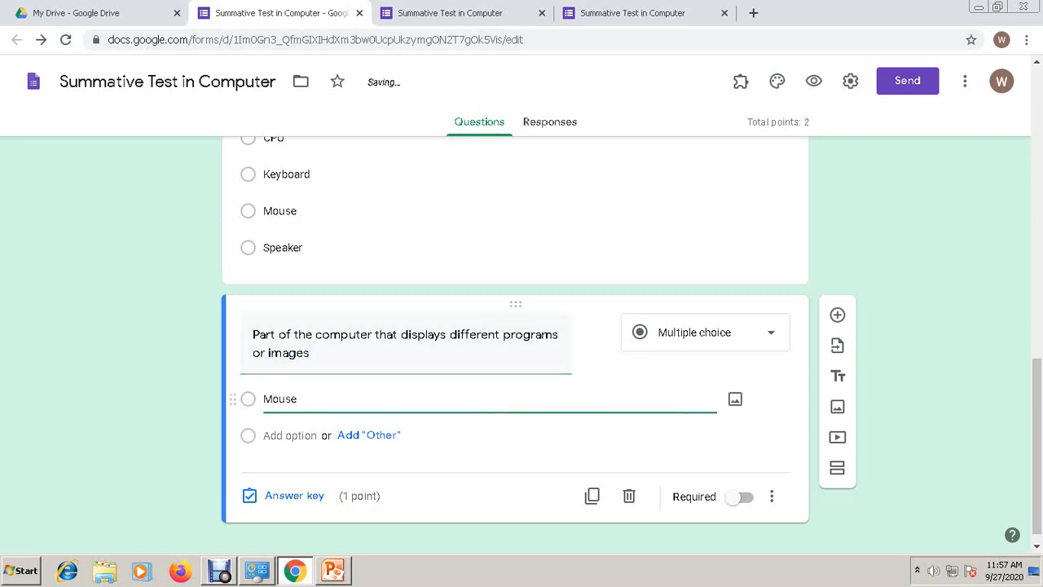
pyautogui.press('Return')
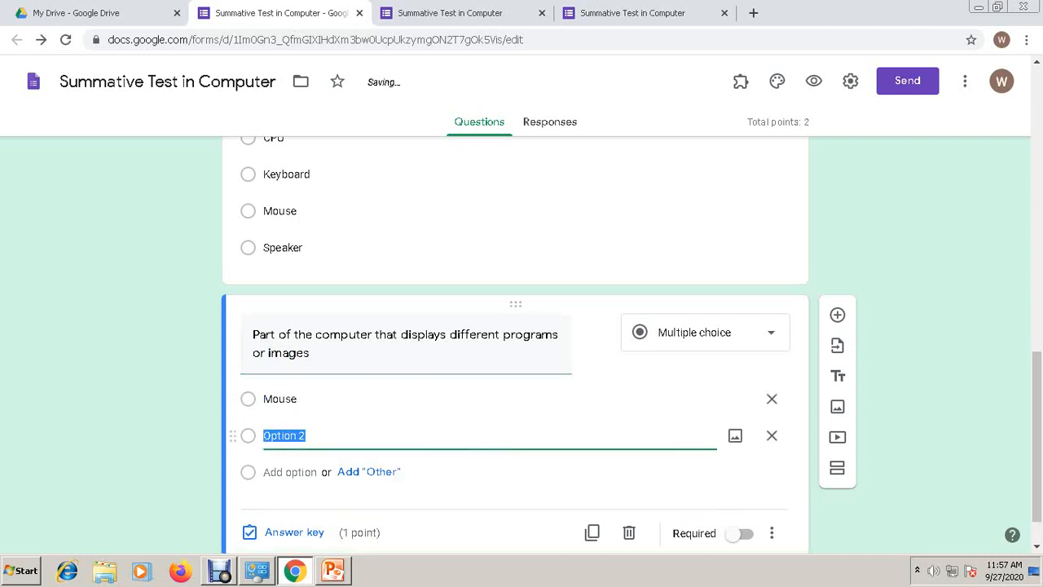
pyautogui.write('Keyboard')
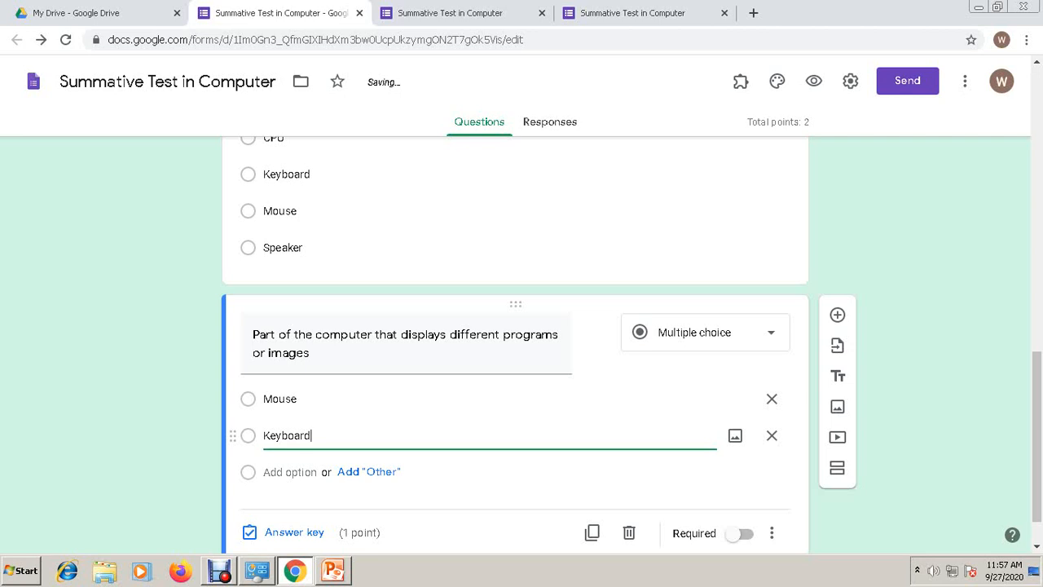
pyautogui.press('Return')
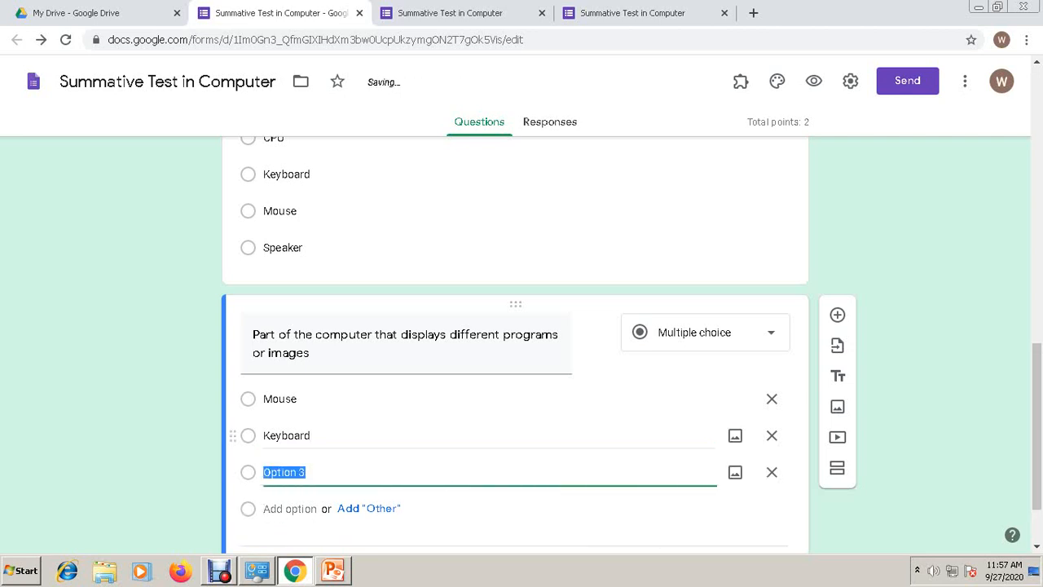
pyautogui.write('Monitor')
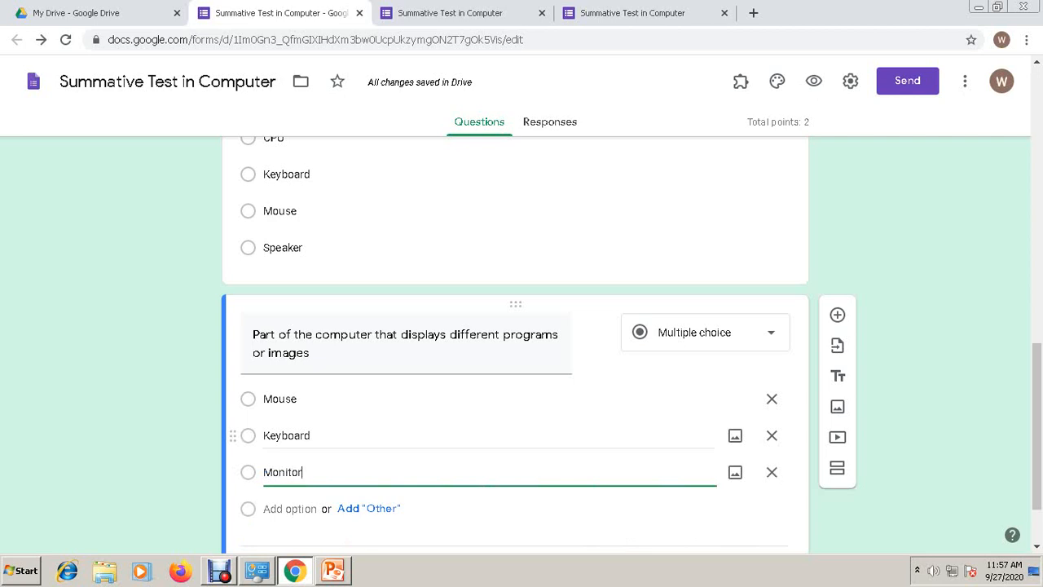
pyautogui.press('Return')
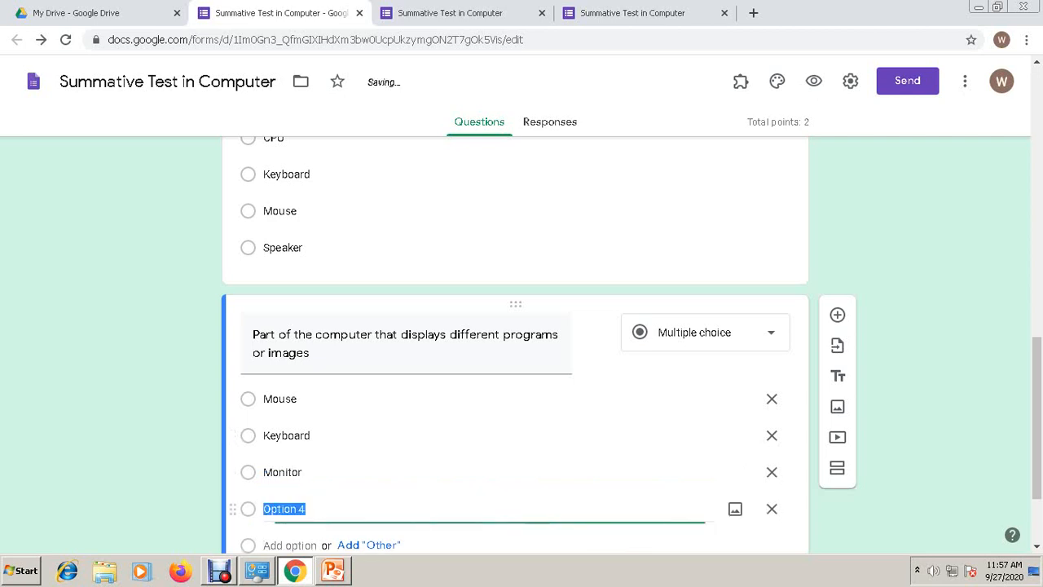
pyautogui.write('CPU')
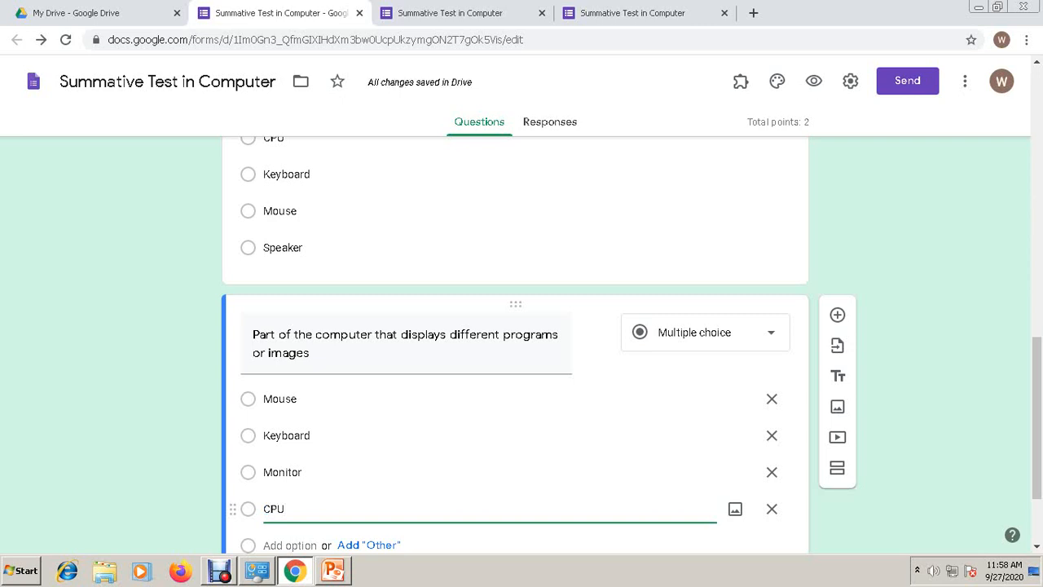
# - Set Monitor as the correct answer and close the stale preview tab
pyautogui.scroll(-2, 515, 342)
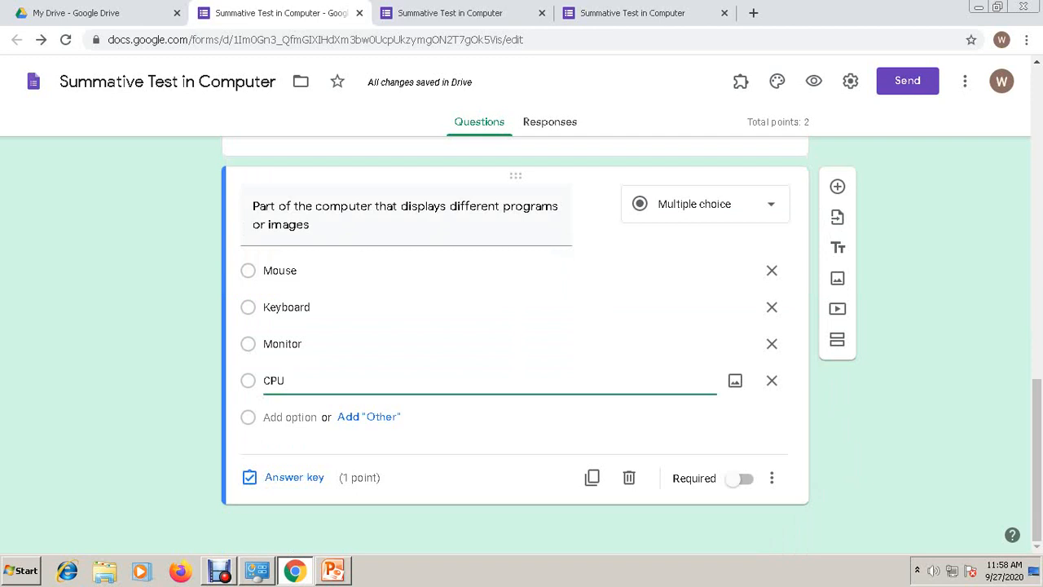
pyautogui.click(289, 477)
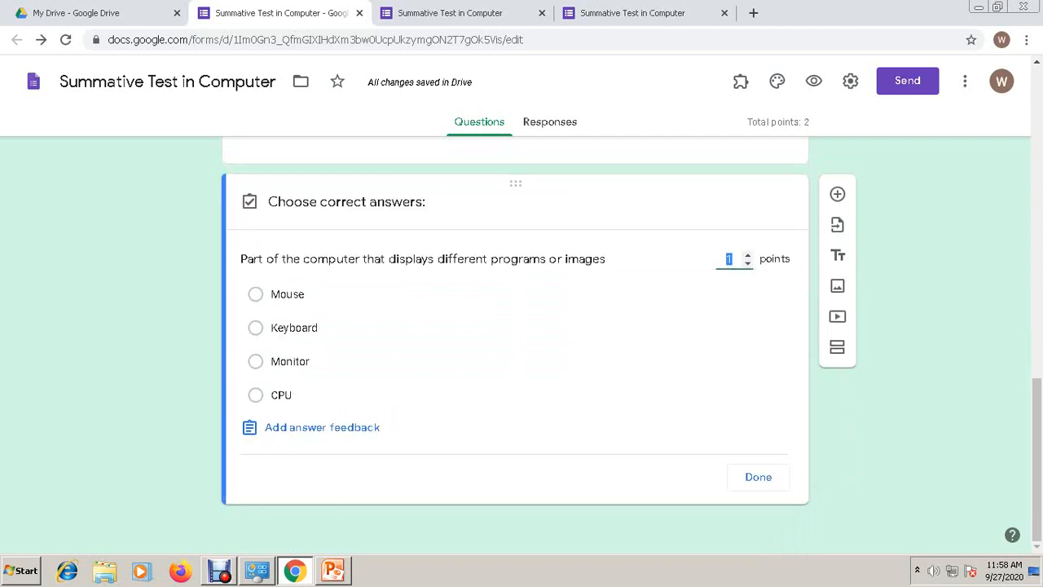
pyautogui.click(256, 361)
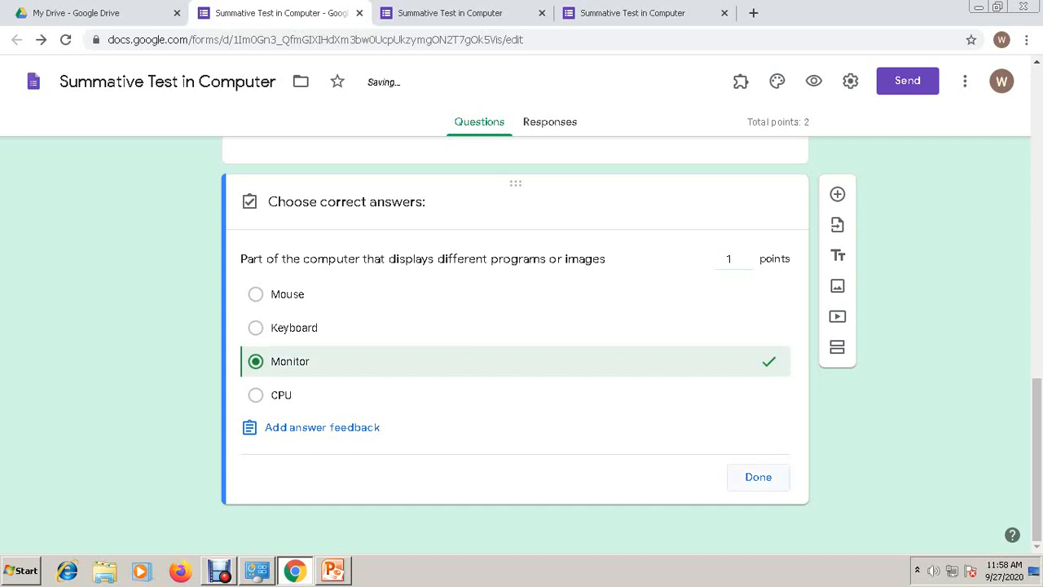
pyautogui.click(757, 477)
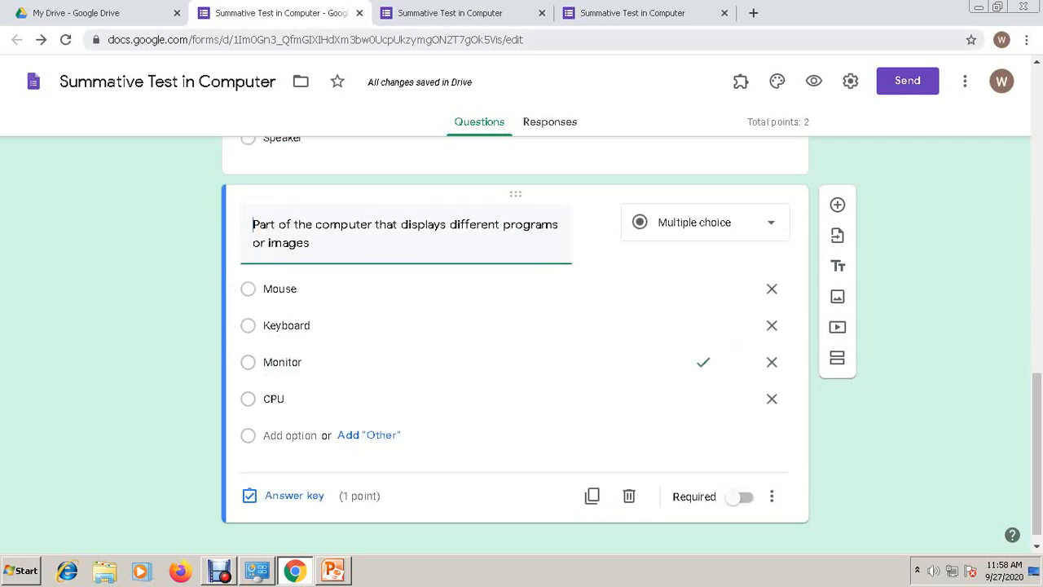
pyautogui.click(542, 13)
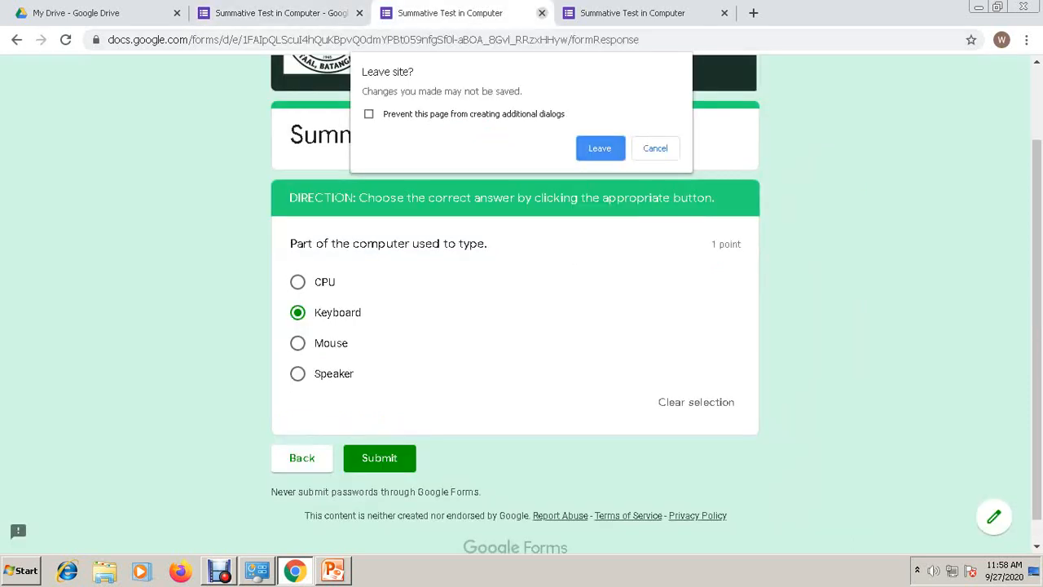
# - Close the old preview tabs, open a fresh preview, and fill SECTION and FULL NAME with test text
pyautogui.click(600, 148)
pyautogui.click(542, 13)
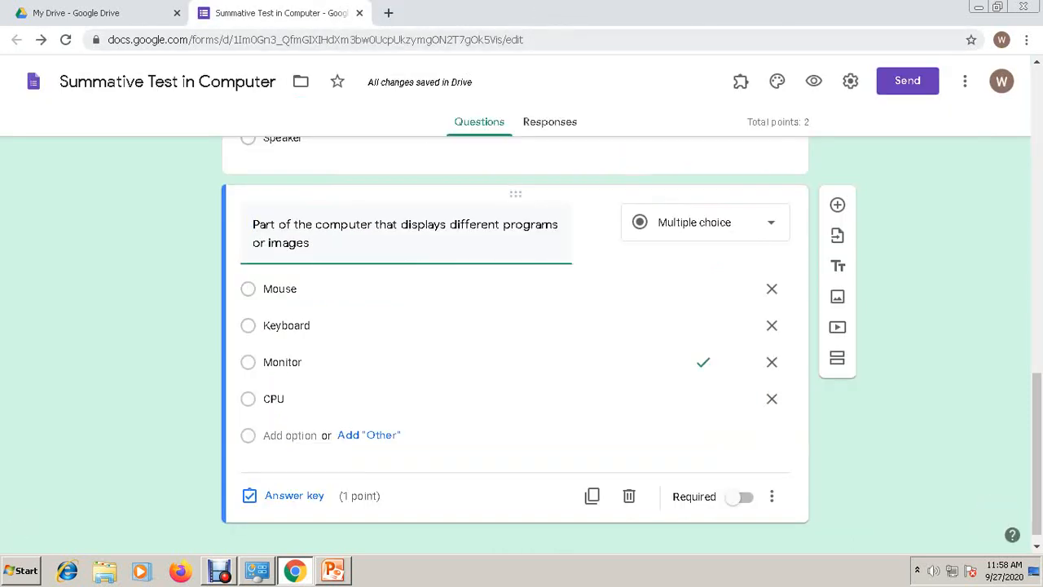
pyautogui.click(813, 81)
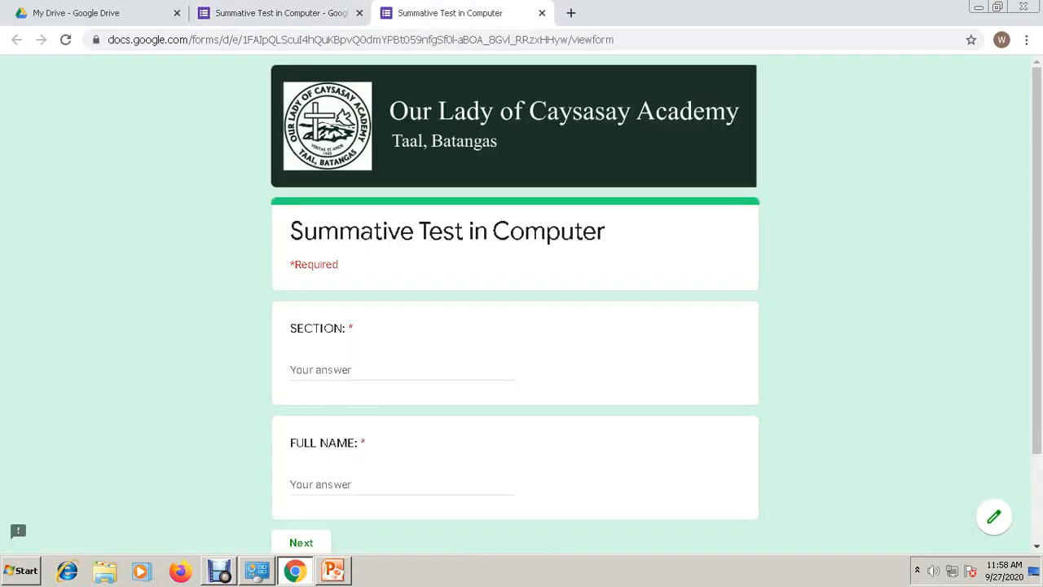
pyautogui.click(402, 369)
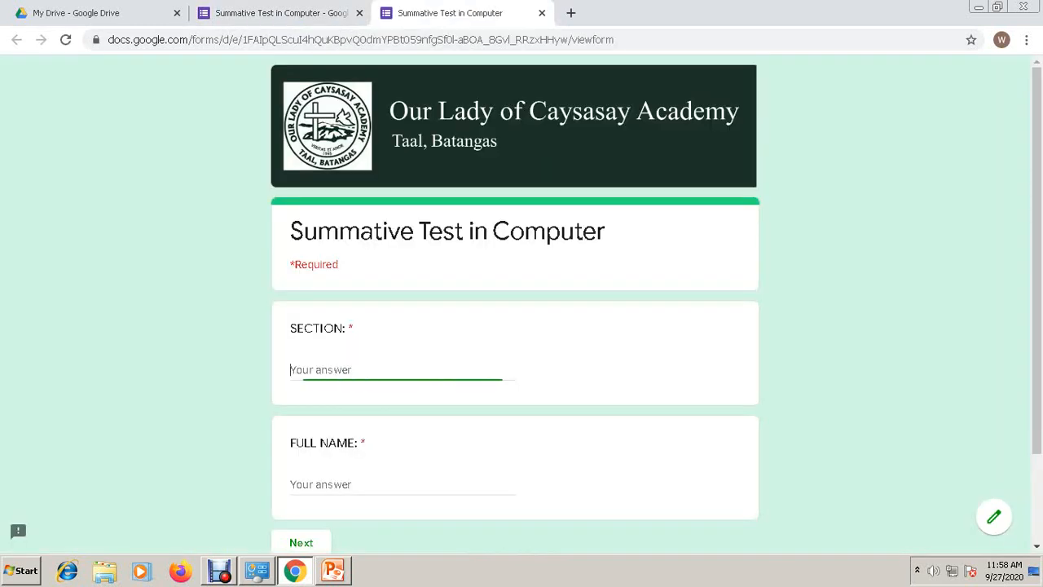
pyautogui.write('sdfdsf')
pyautogui.scroll(-2, 515, 326)
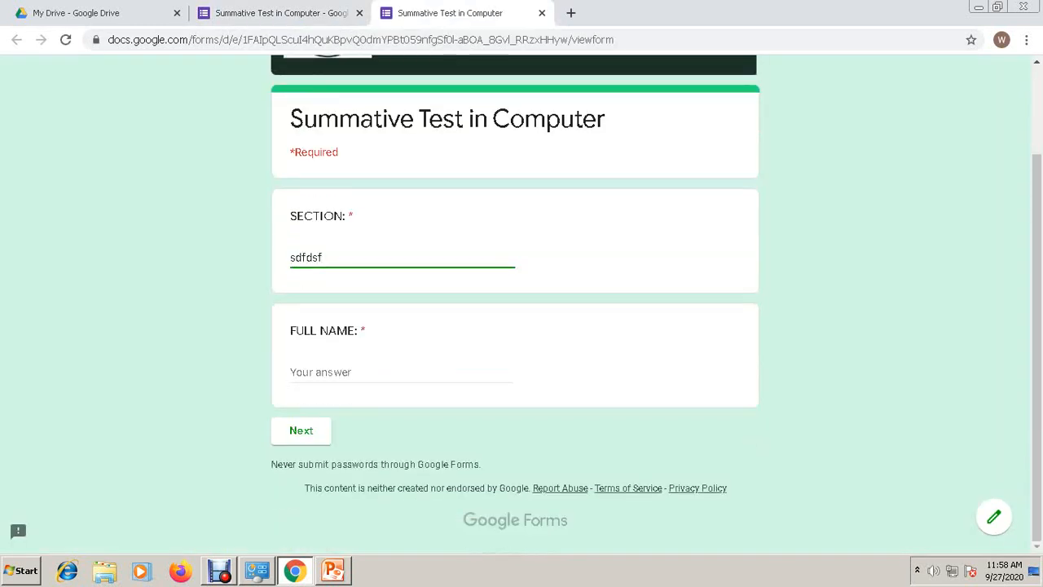
pyautogui.click(342, 372)
pyautogui.write('sfsdf')
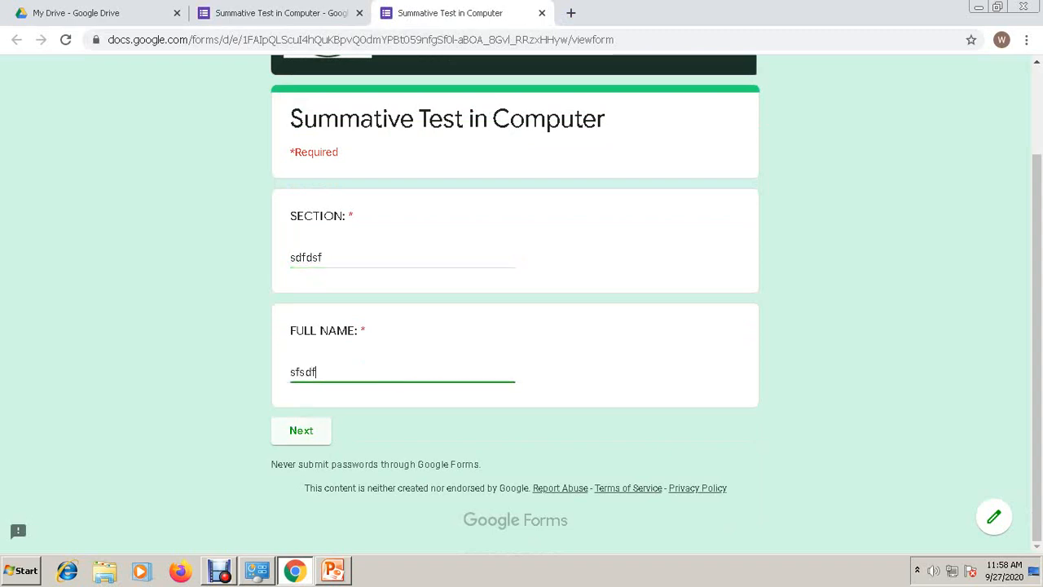
# - Continue to the question page and review the display and typing questions
pyautogui.click(301, 430)
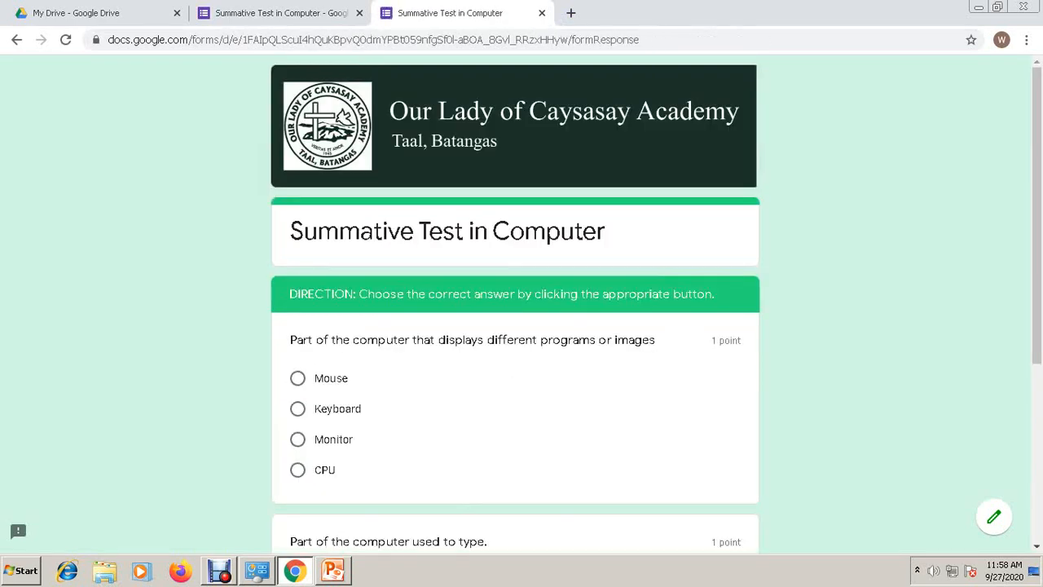
pyautogui.scroll(-2, 515, 326)
pyautogui.scroll(-2, 515, 326)
pyautogui.scroll(3, 515, 326)
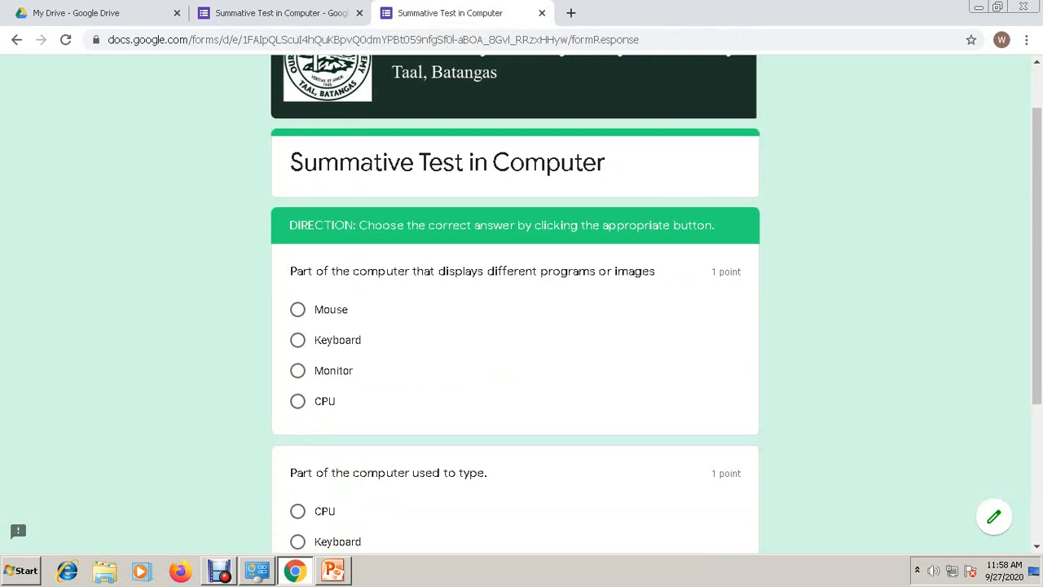
pyautogui.scroll(-3, 515, 326)
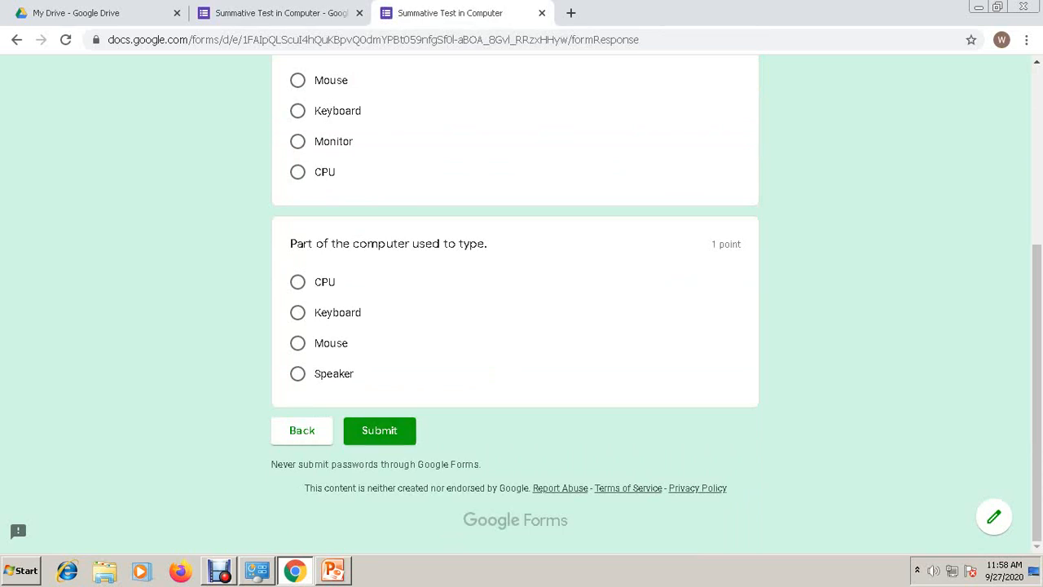
pyautogui.scroll(4, 515, 326)
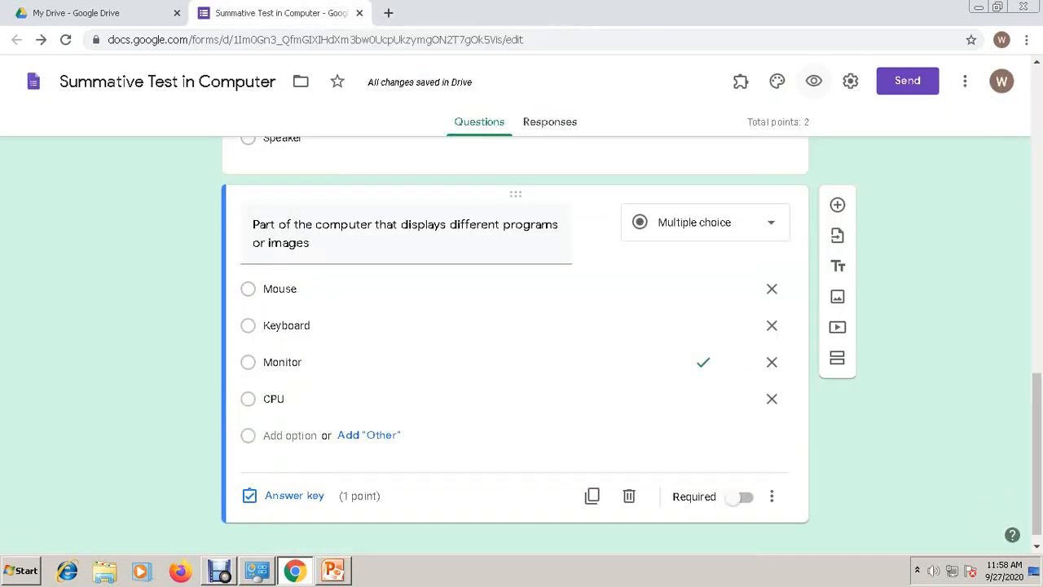
# - Close the preview and add a new section after the typing question
pyautogui.click(542, 13)
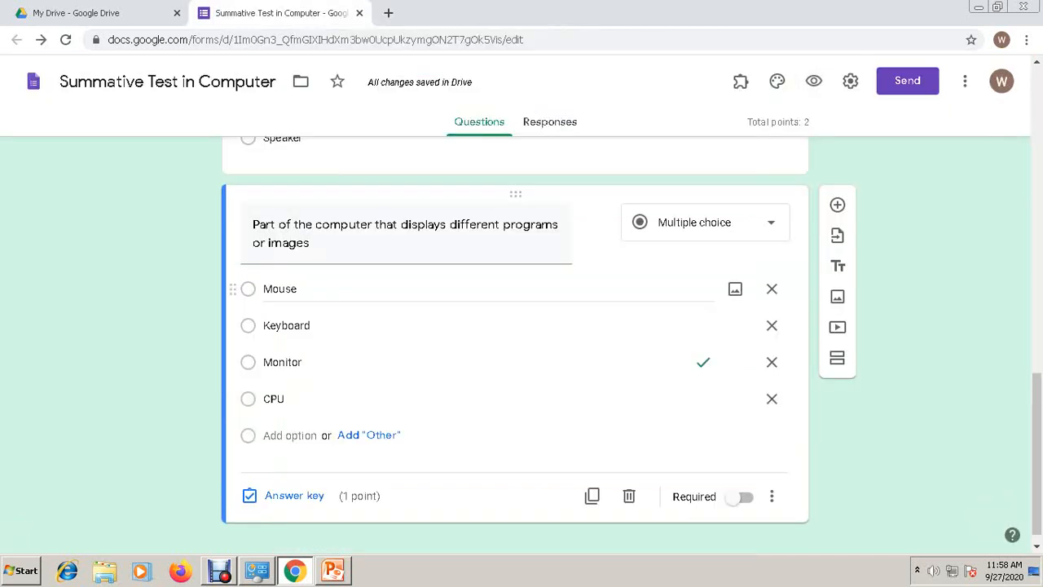
pyautogui.scroll(-1, 515, 342)
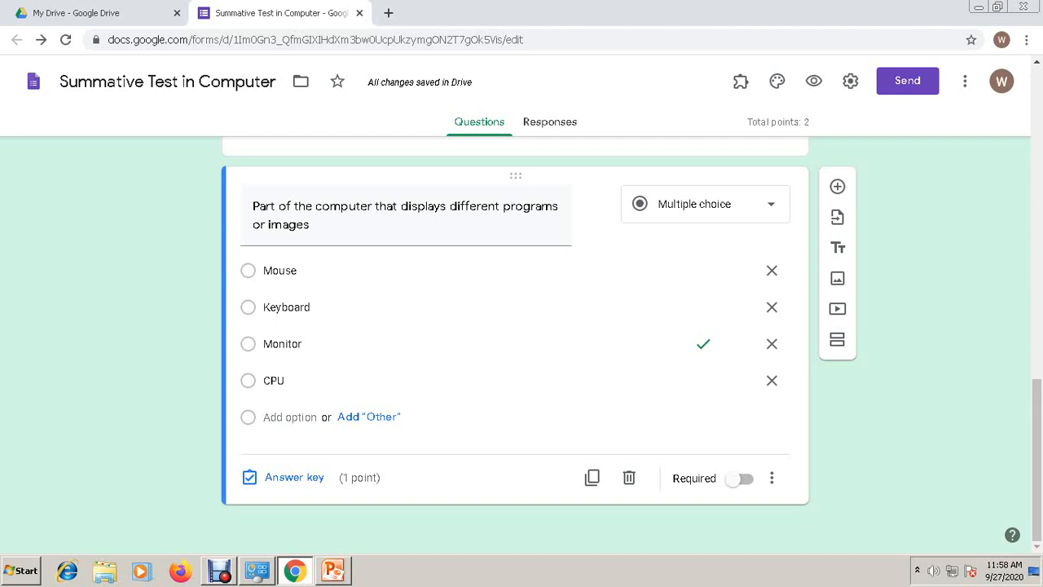
pyautogui.click(836, 339)
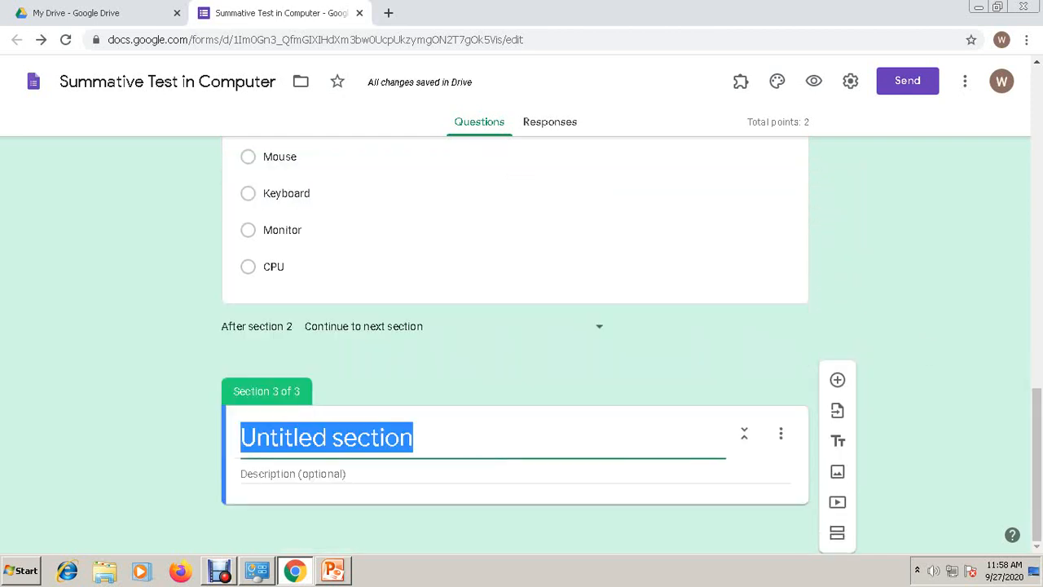
# - Title it 'DIRECTION: Determine whether the following statements is TRUE or False. Click the appropriate button.'
pyautogui.write('DIRECTIO')
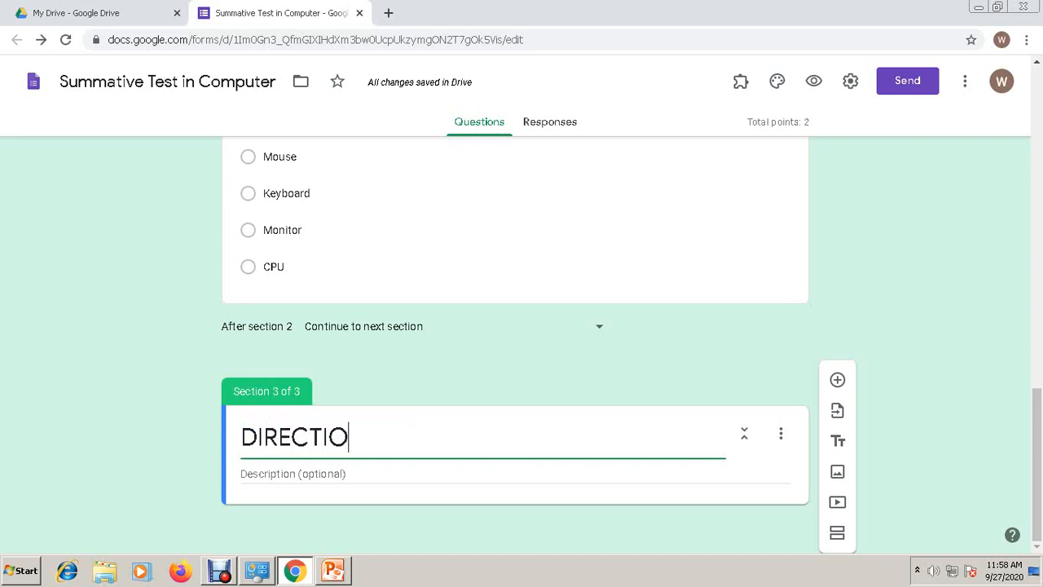
pyautogui.write('N: c')
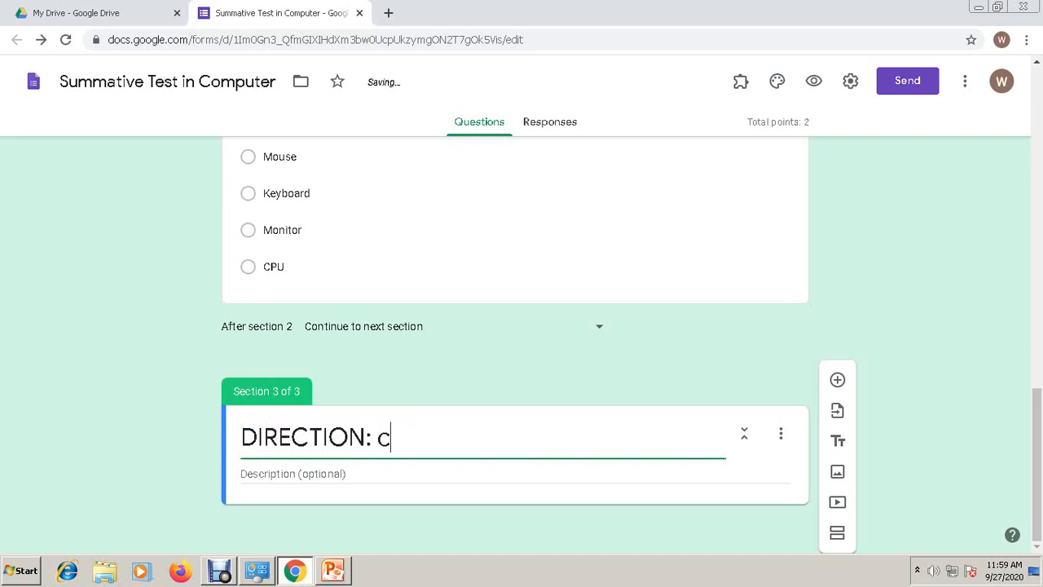
pyautogui.write('HPP')
pyautogui.press('BackSpace')
pyautogui.press('BackSpace')
pyautogui.press('BackSpace')
pyautogui.press('BackSpace')
pyautogui.write('Determin')
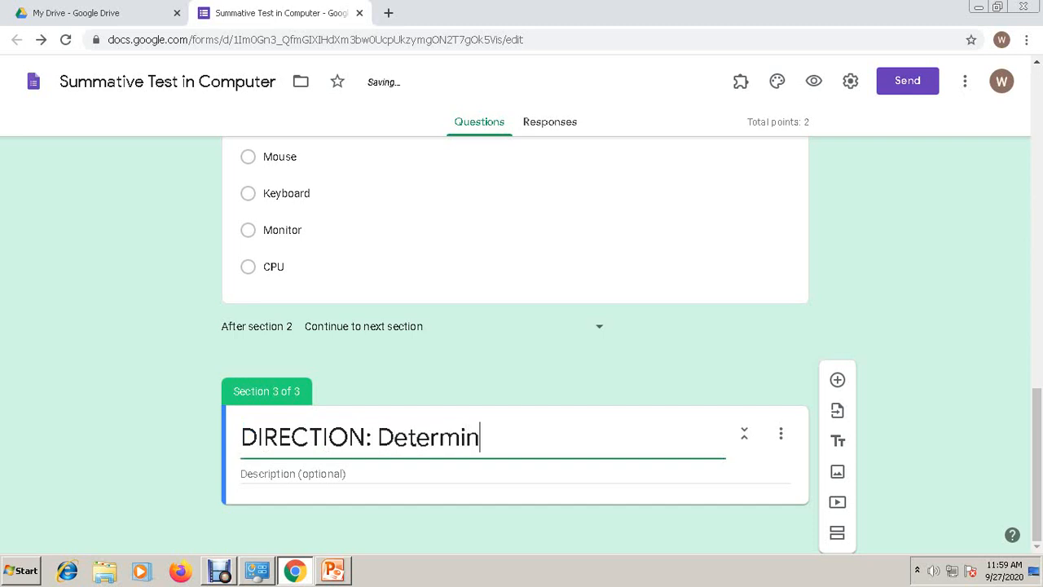
pyautogui.write('e wheth')
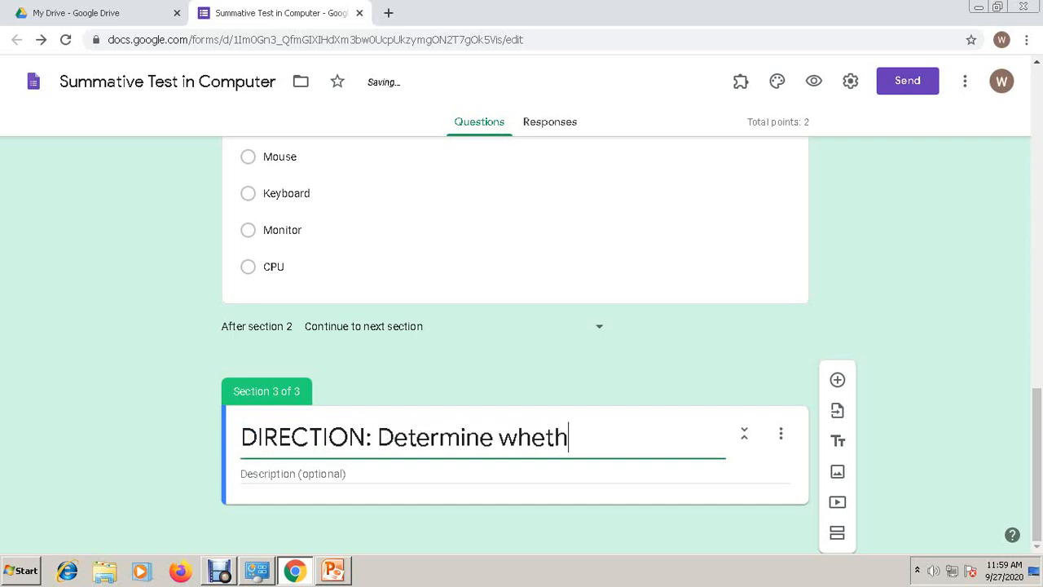
pyautogui.write('er the ')
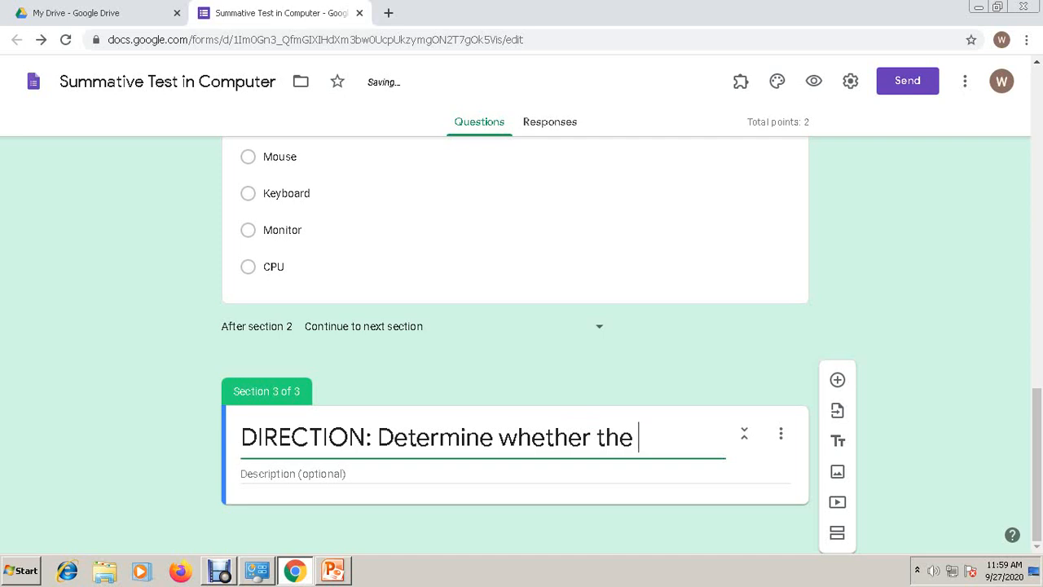
pyautogui.write('following')
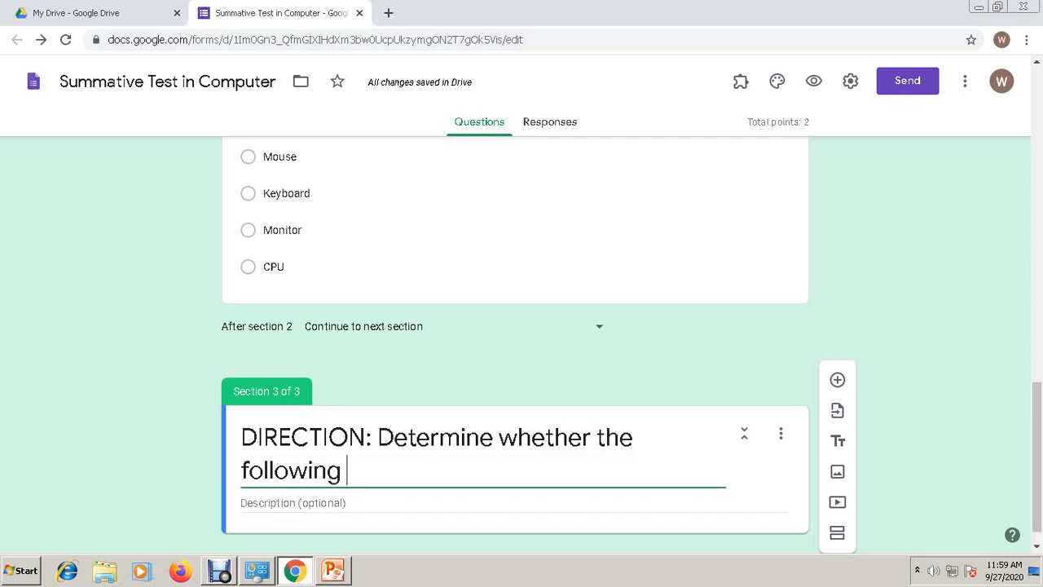
pyautogui.write(' state.ent')
pyautogui.press('BackSpace')
pyautogui.press('BackSpace')
pyautogui.press('BackSpace')
pyautogui.press('BackSpace')
pyautogui.write('ments')
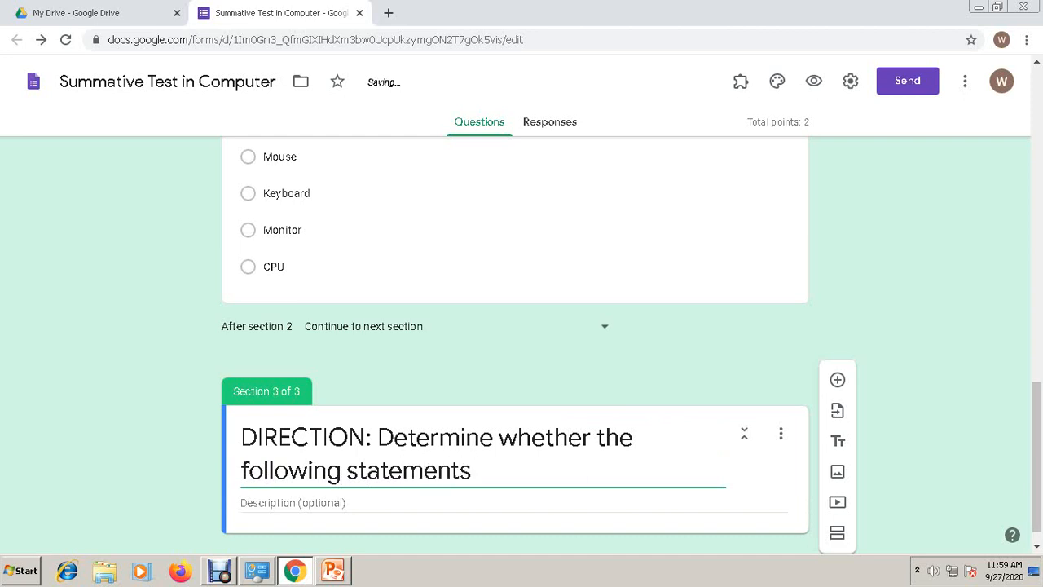
pyautogui.write(' is TRUE or False')
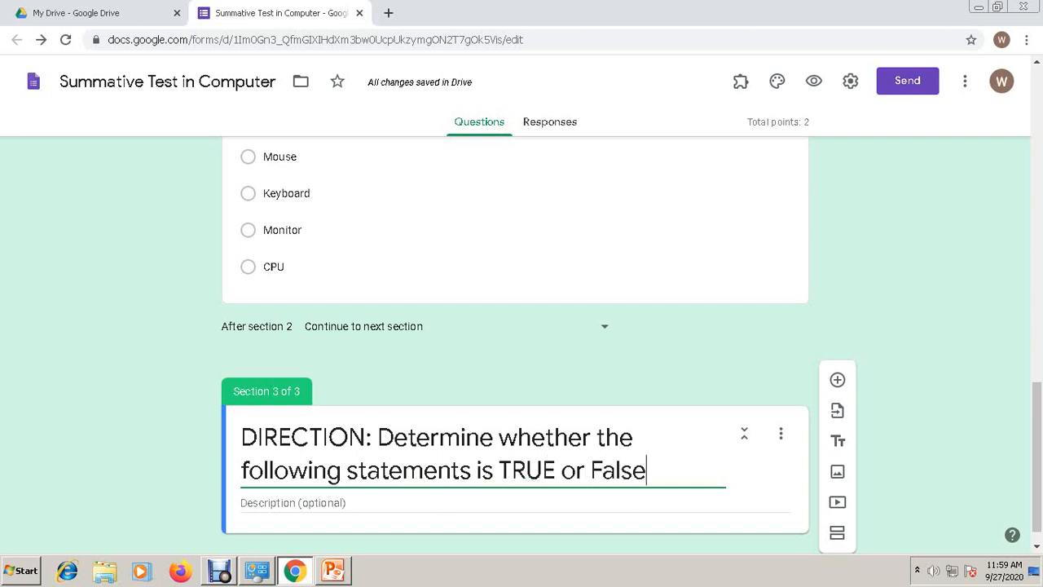
pyautogui.write('. Click the a')
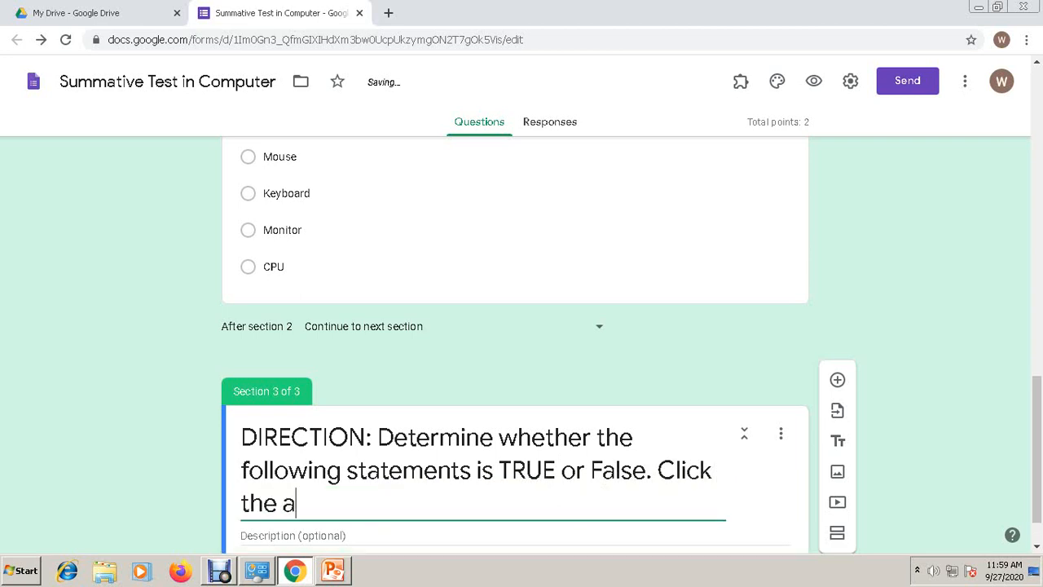
pyautogui.write('pporpr')
pyautogui.press('BackSpace')
pyautogui.press('BackSpace')
pyautogui.press('BackSpace')
pyautogui.press('BackSpace')
pyautogui.write('ropriatre')
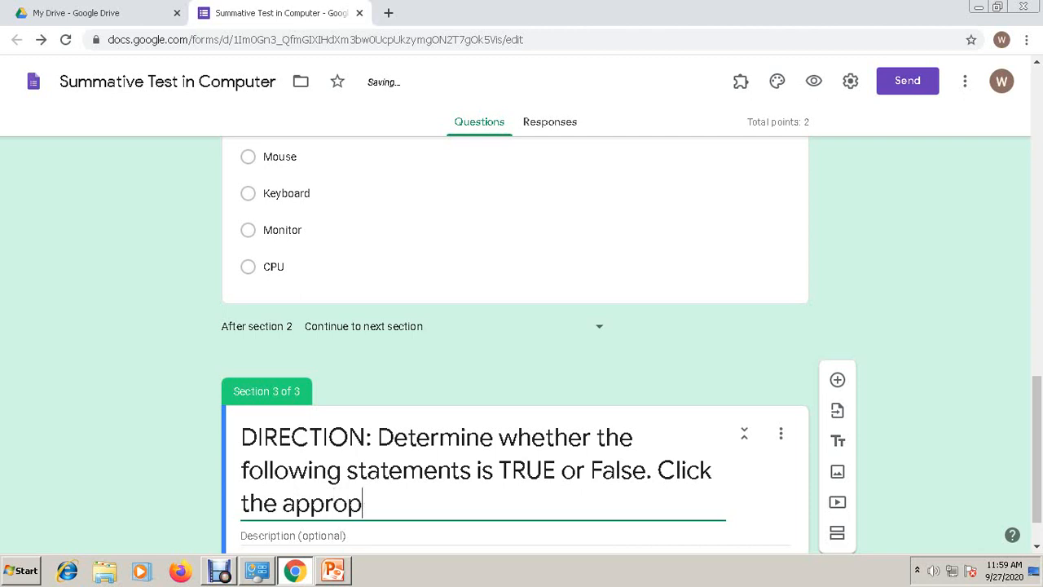
pyautogui.press('BackSpace')
pyautogui.press('BackSpace')
pyautogui.write('e')
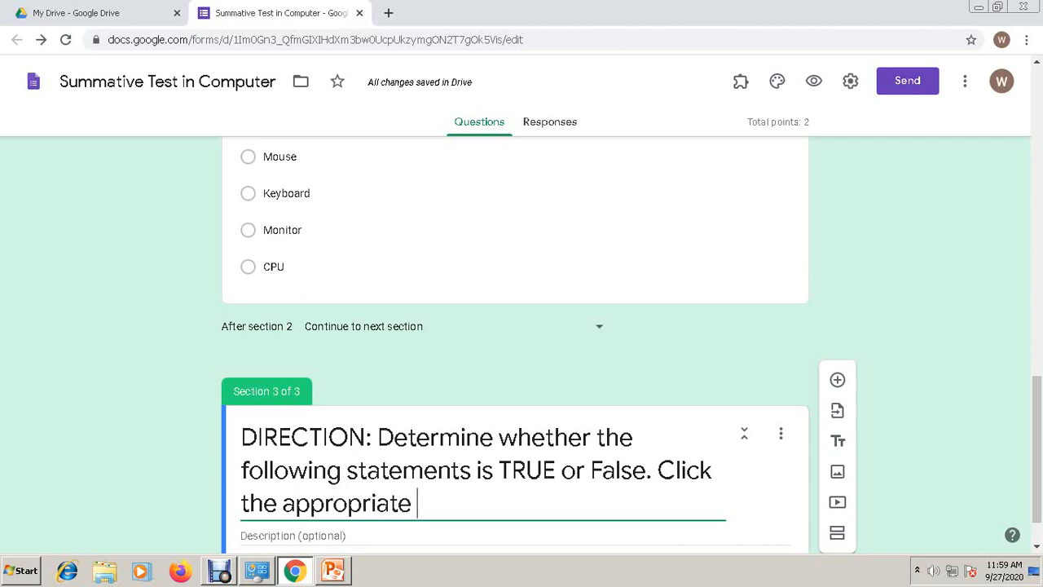
pyautogui.write(' button.')
pyautogui.scroll(-1, 515, 345)
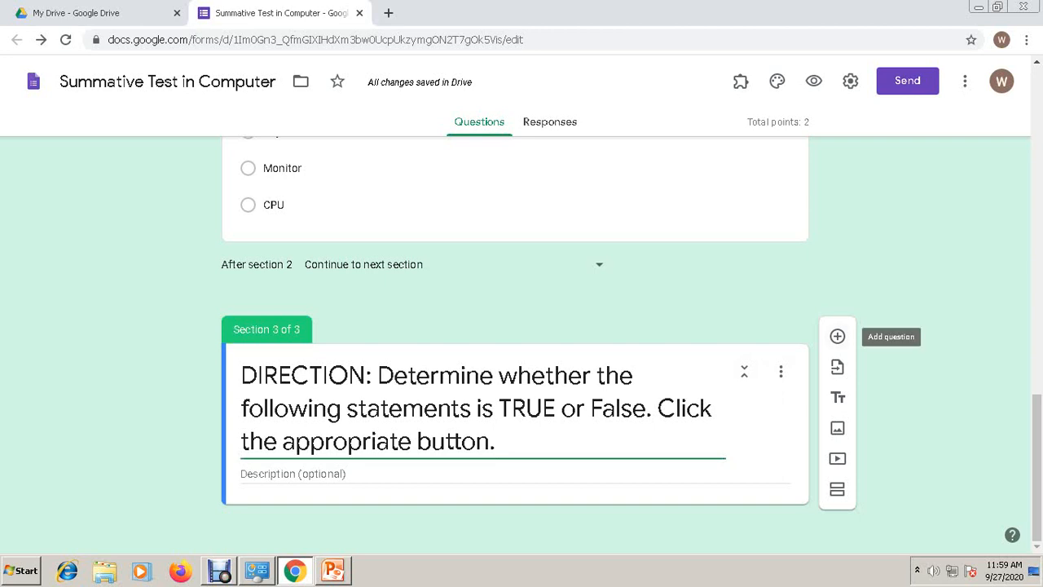
# - Add the question 'Computer is an electronic device' to Section 3
pyautogui.click(836, 336)
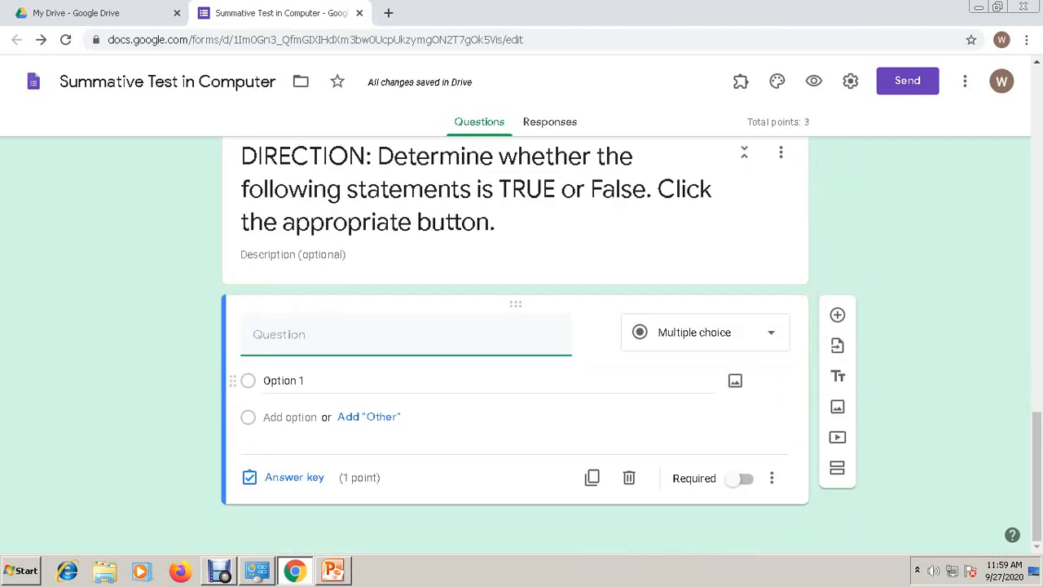
pyautogui.write('Comp')
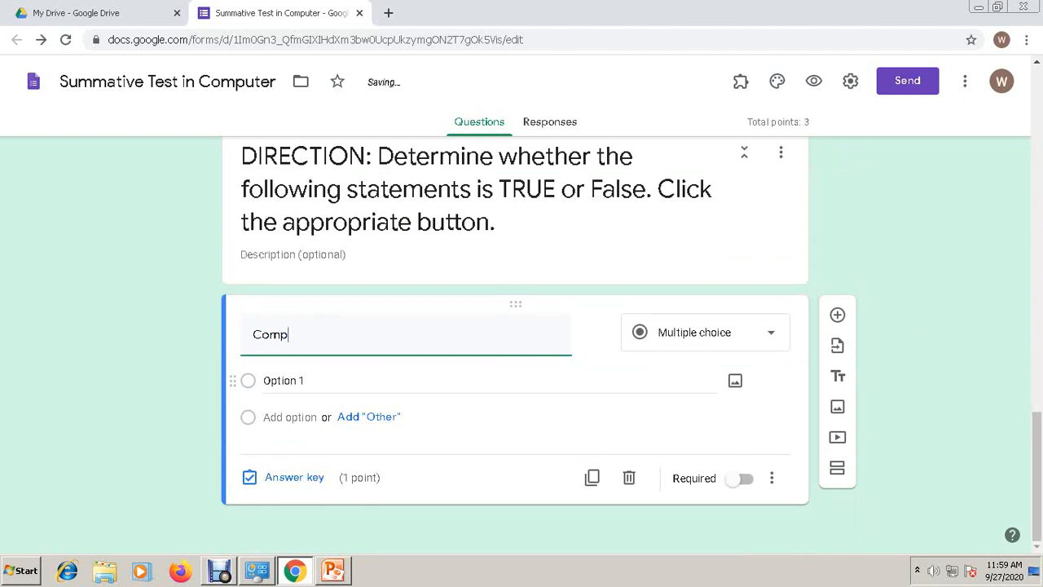
pyautogui.write('uter is an electronic de')
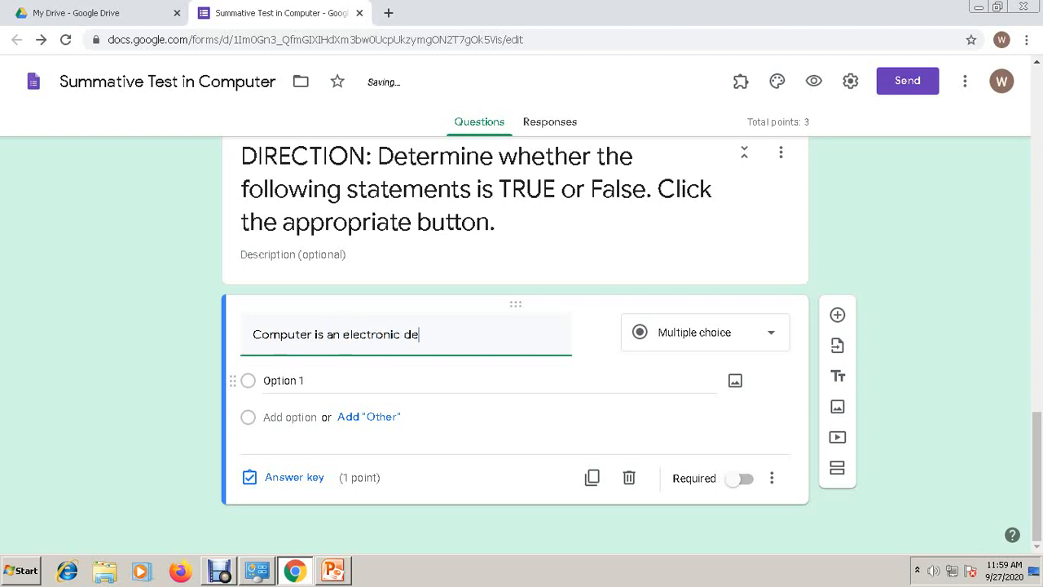
pyautogui.write('vice')
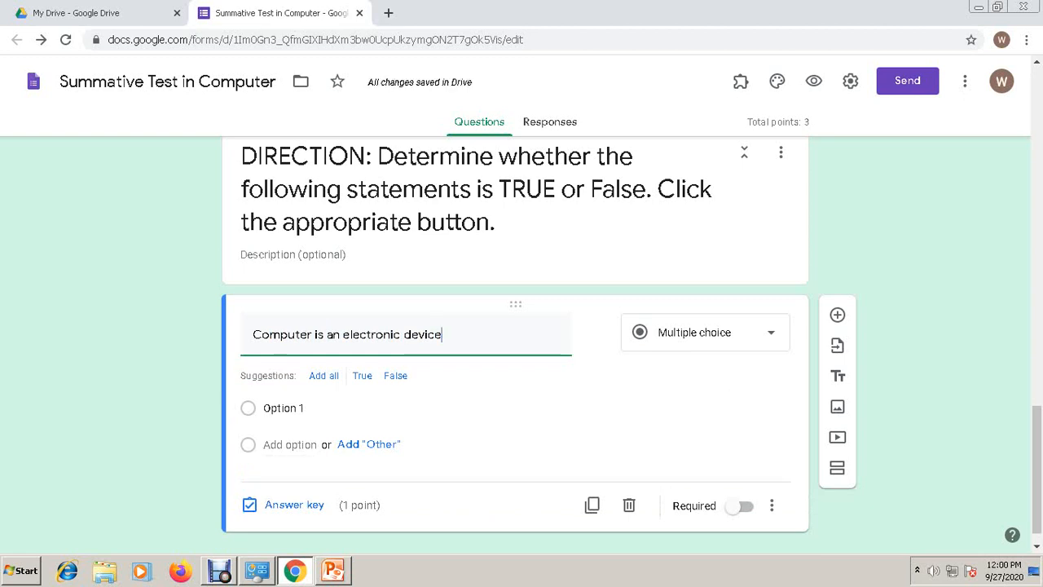
# - Give it the choices True and False
pyautogui.click(285, 408)
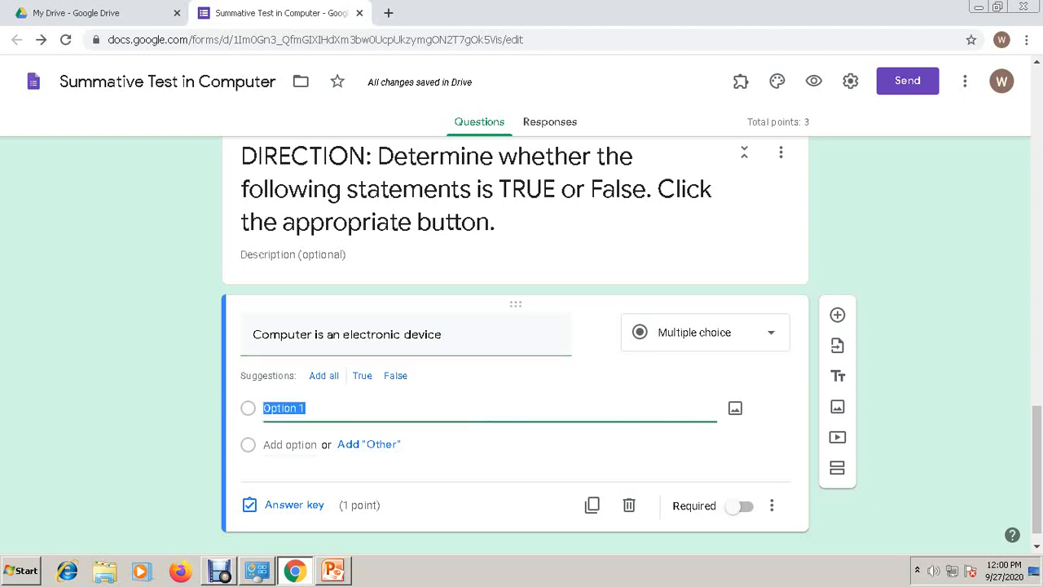
pyautogui.write('True')
pyautogui.click(288, 446)
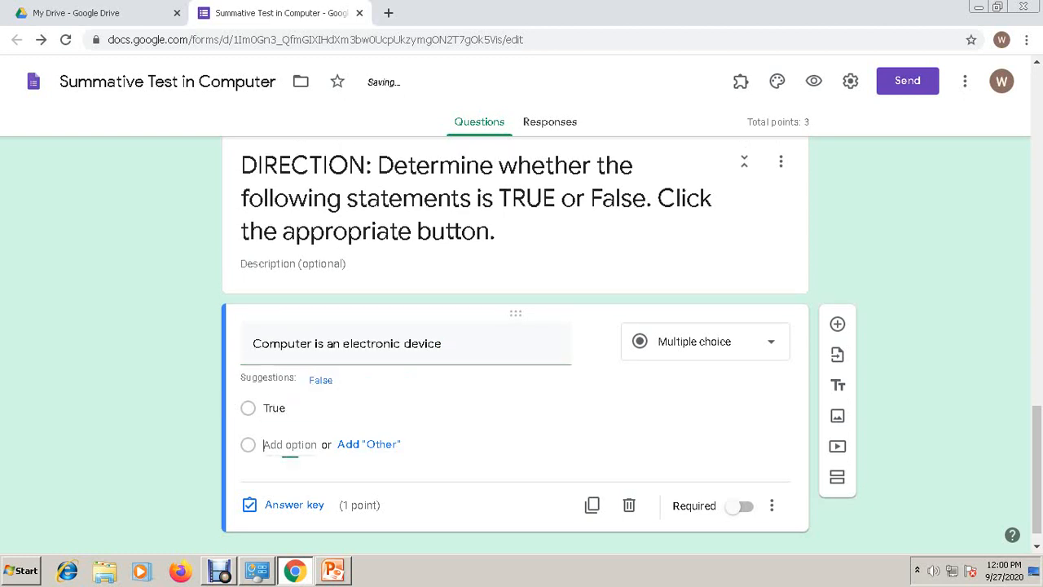
pyautogui.write('False')
pyautogui.press('Return')
pyautogui.press('BackSpace')
pyautogui.write('False')
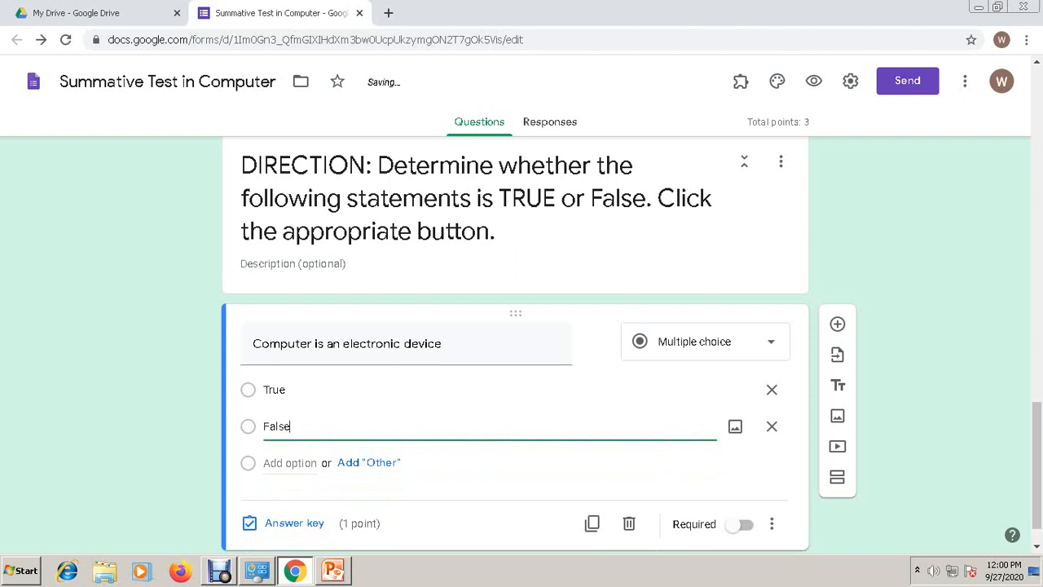
pyautogui.scroll(-1, 277, 487)
# - Mark True as the correct answer and add another blank question
pyautogui.click(281, 477)
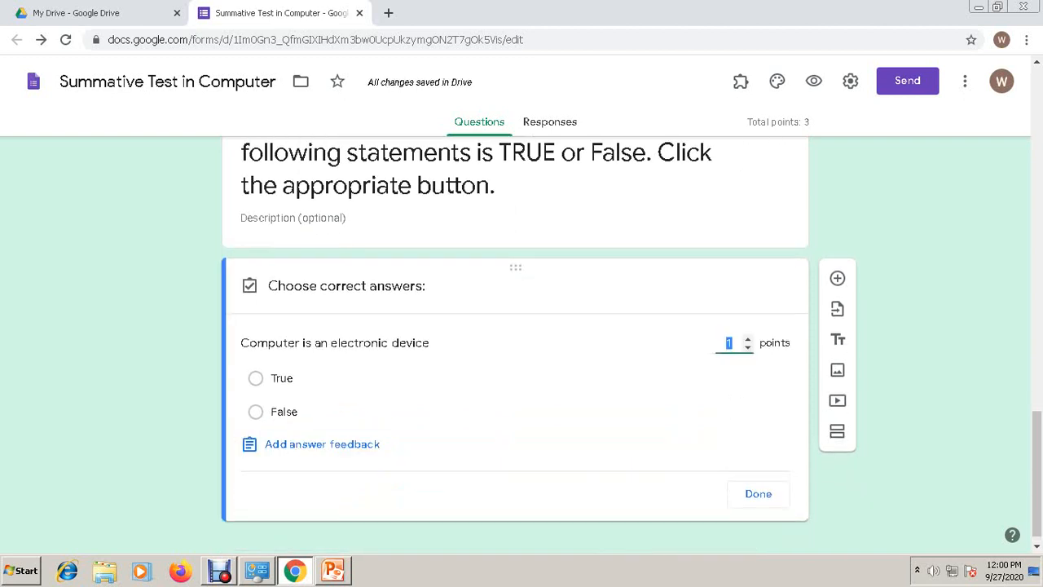
pyautogui.click(256, 378)
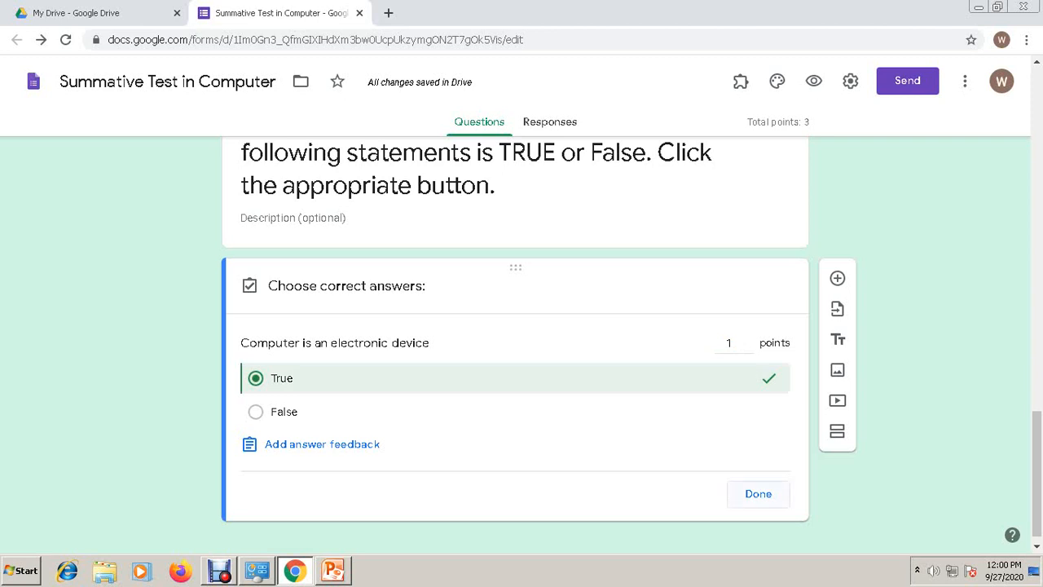
pyautogui.click(758, 494)
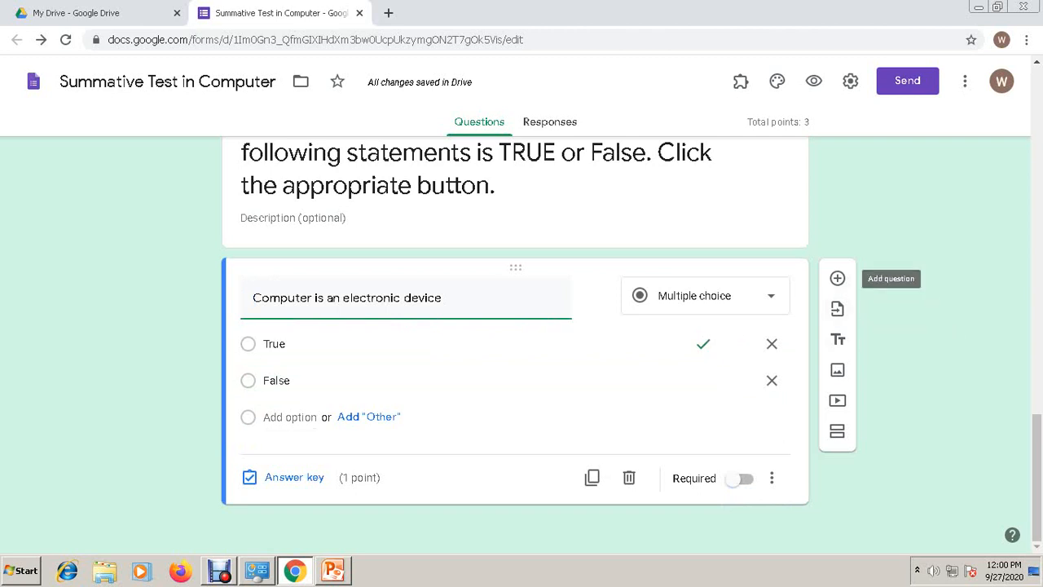
pyautogui.click(837, 278)
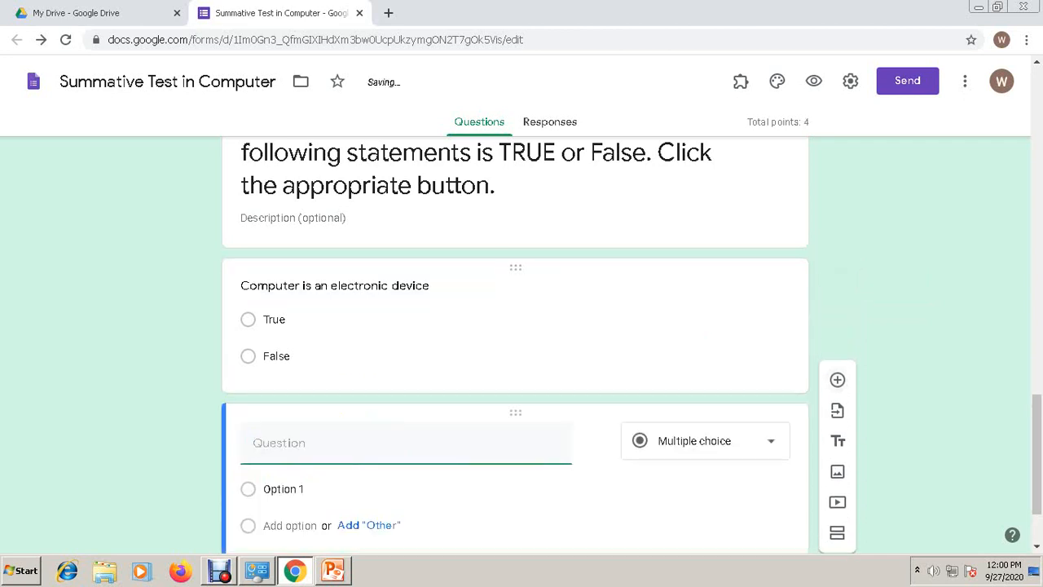
# - Write the question 'Mouse is used to input codes in the computer' with choices True and False
pyautogui.write('Mouse is used t')
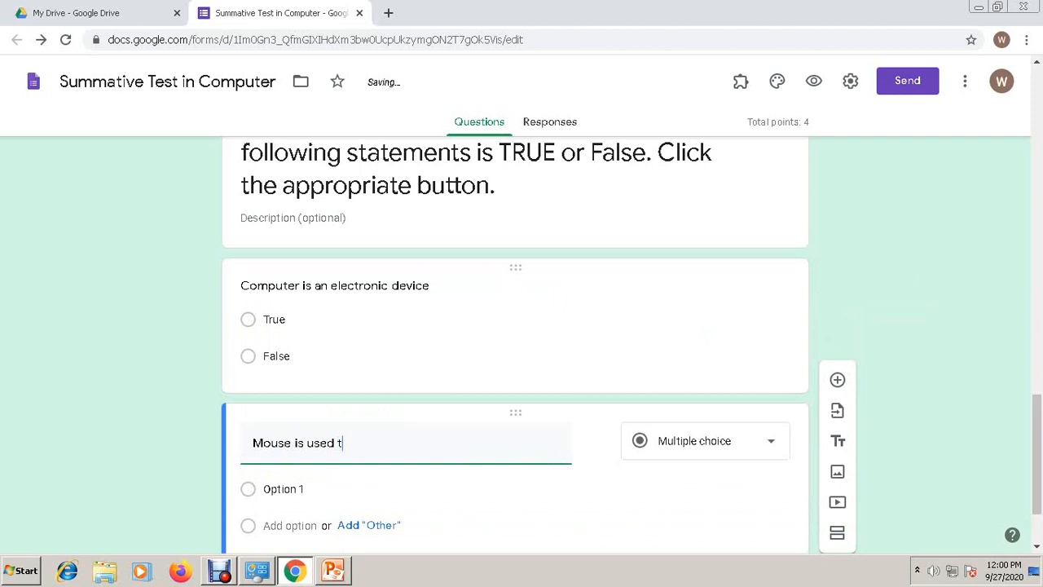
pyautogui.write('io')
pyautogui.press('BackSpace')
pyautogui.press('BackSpace')
pyautogui.write('o input codews')
pyautogui.press('BackSpace')
pyautogui.press('BackSpace')
pyautogui.write('s ')
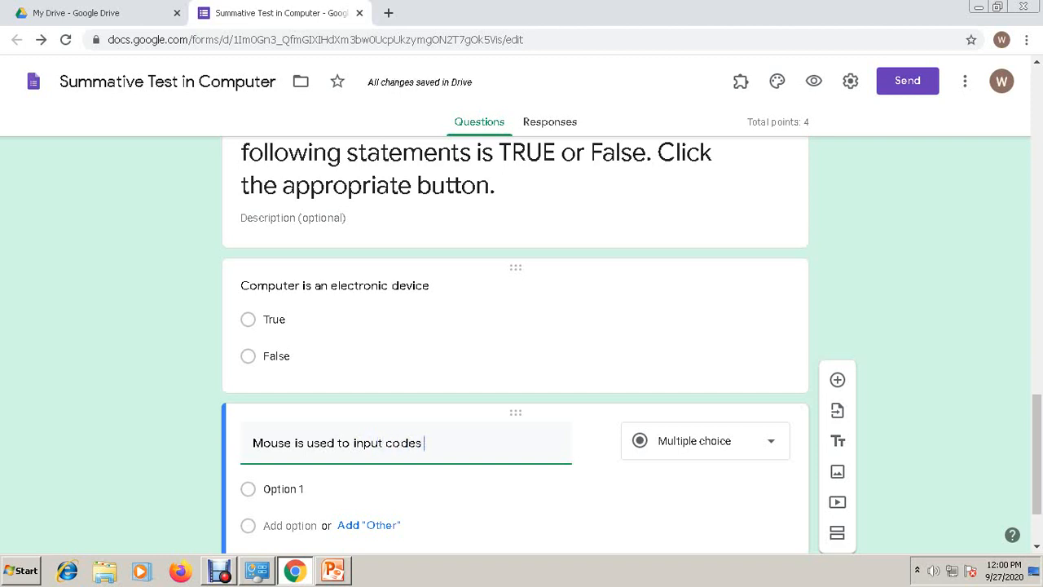
pyautogui.write('in the computer')
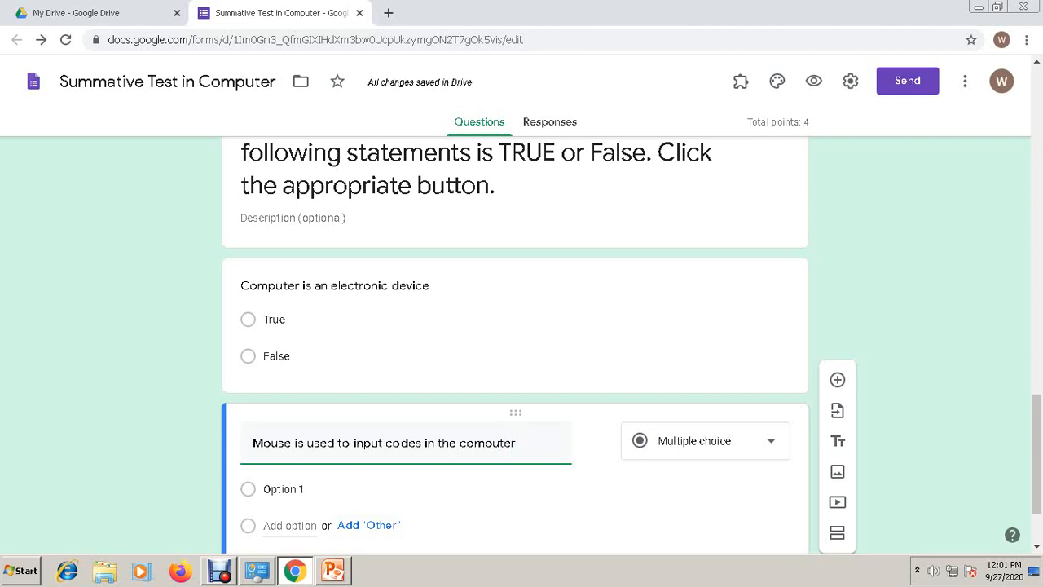
pyautogui.click(490, 489)
pyautogui.write('True')
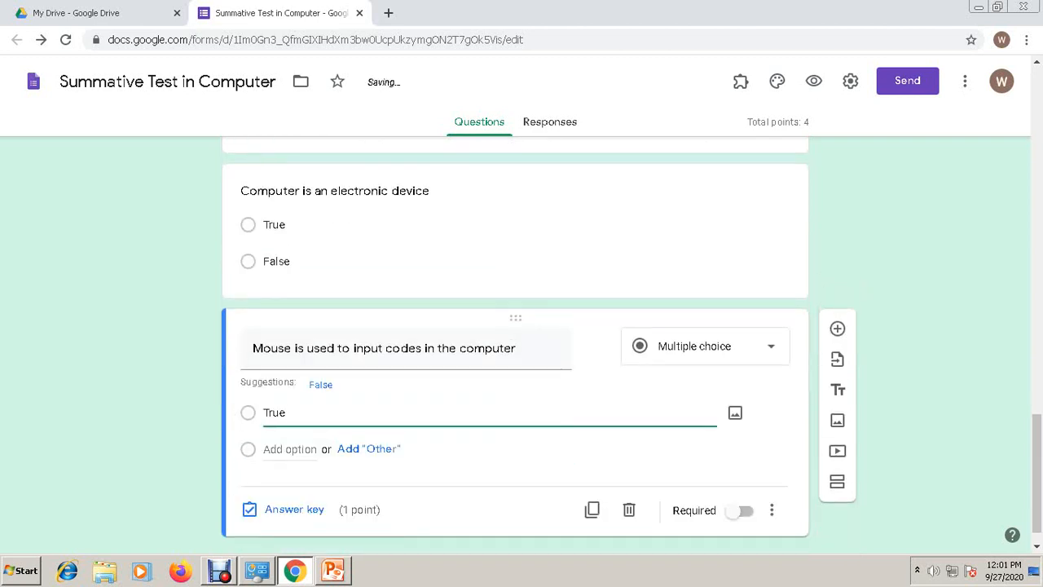
pyautogui.press('Return')
pyautogui.write('False')
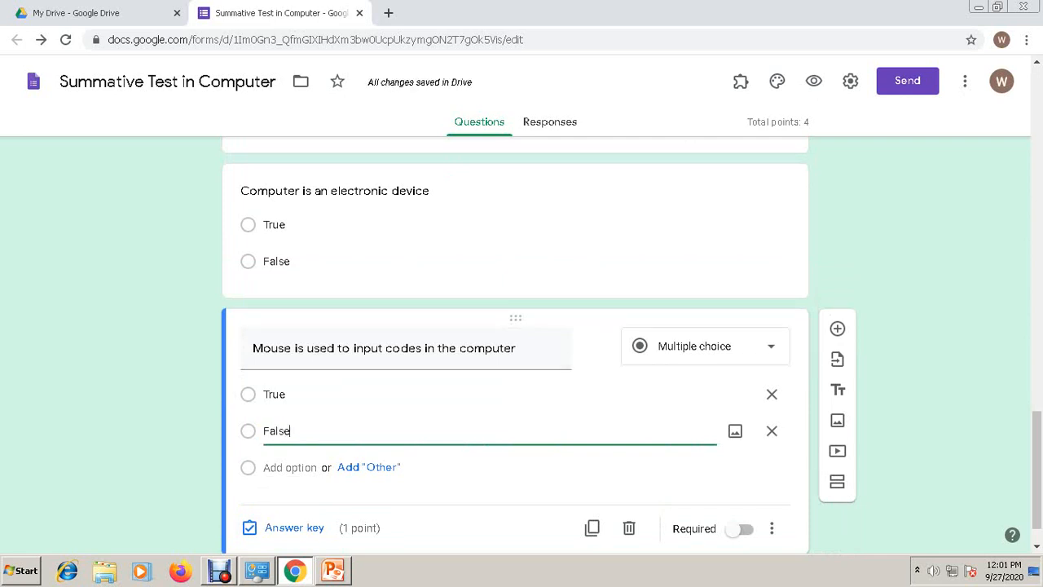
# - Mark False as the correct answer
pyautogui.click(286, 527)
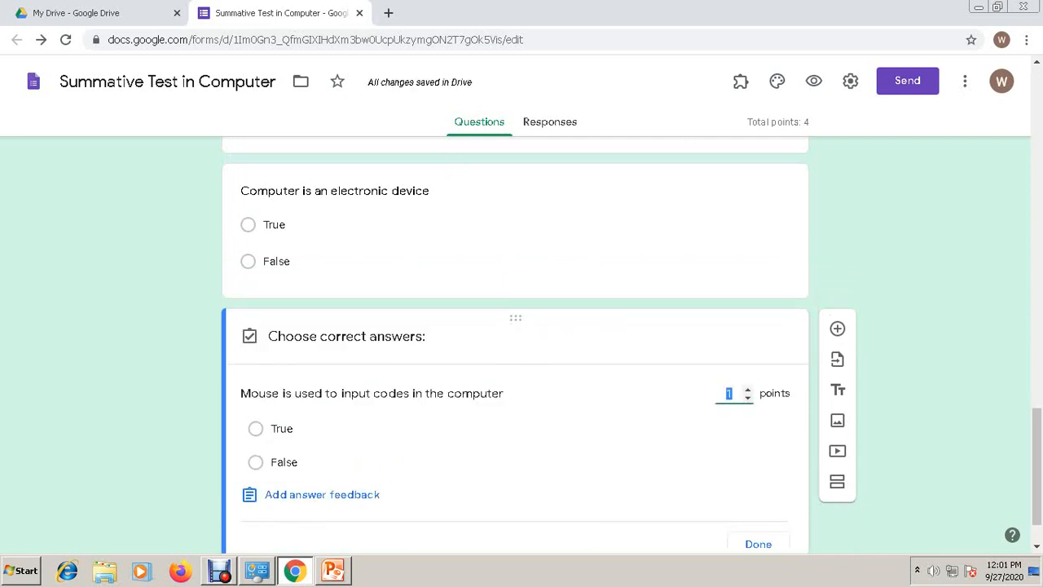
pyautogui.click(256, 462)
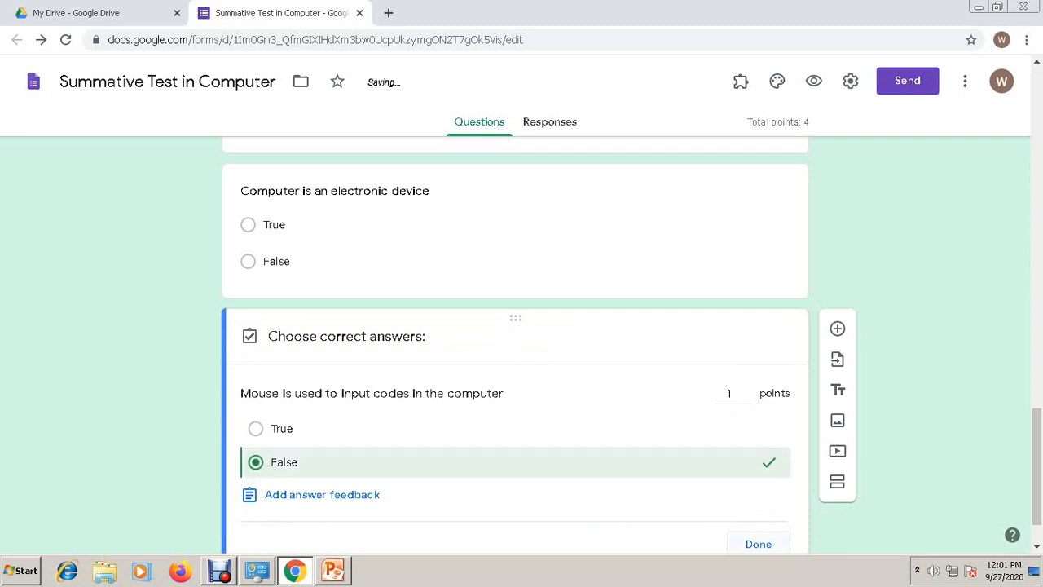
pyautogui.click(758, 543)
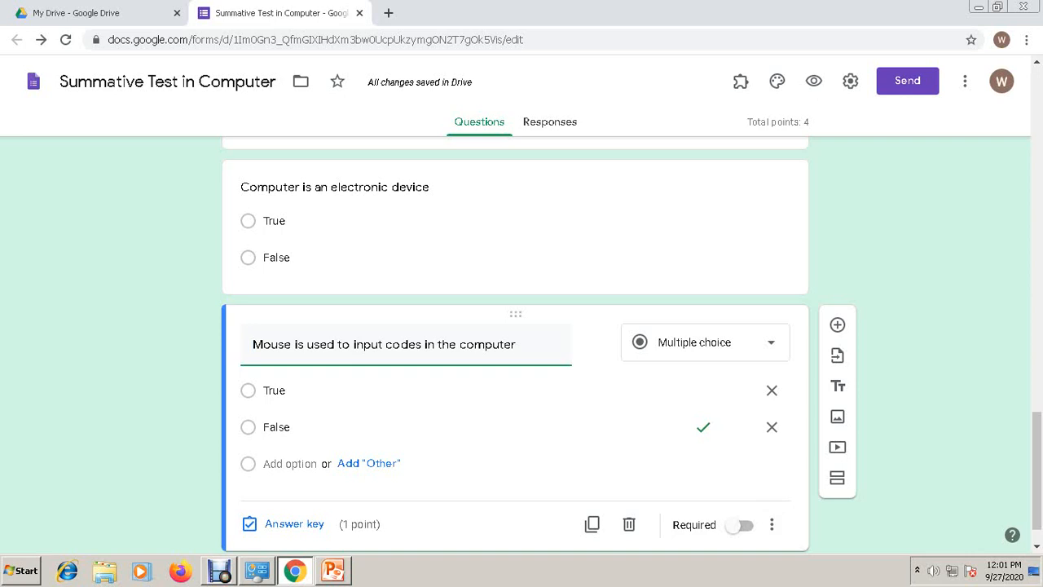
pyautogui.scroll(-1, 515, 344)
pyautogui.scroll(5, 515, 345)
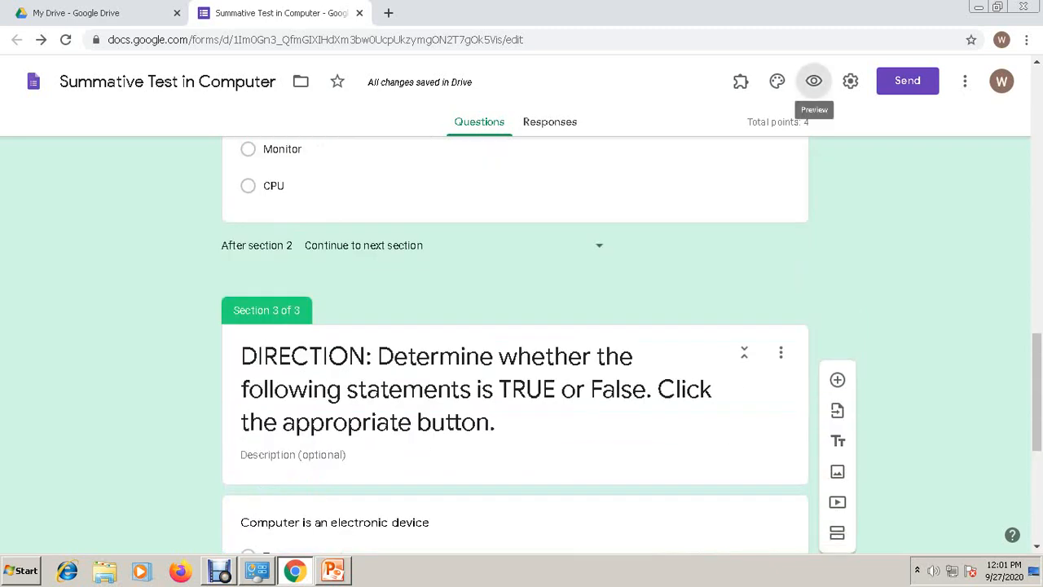
# - Preview the form, fill SECTION and FULL NAME with test text, and continue
pyautogui.click(813, 82)
pyautogui.scroll(-2, 515, 326)
pyautogui.click(400, 258)
pyautogui.write('afsd')
pyautogui.press('Tab')
pyautogui.write('sfsd')
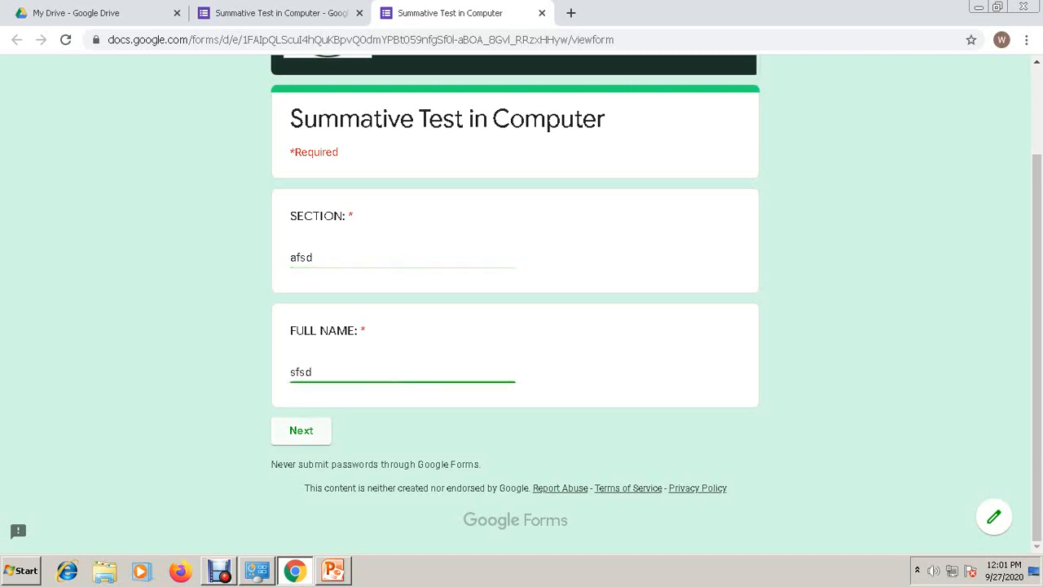
pyautogui.click(301, 434)
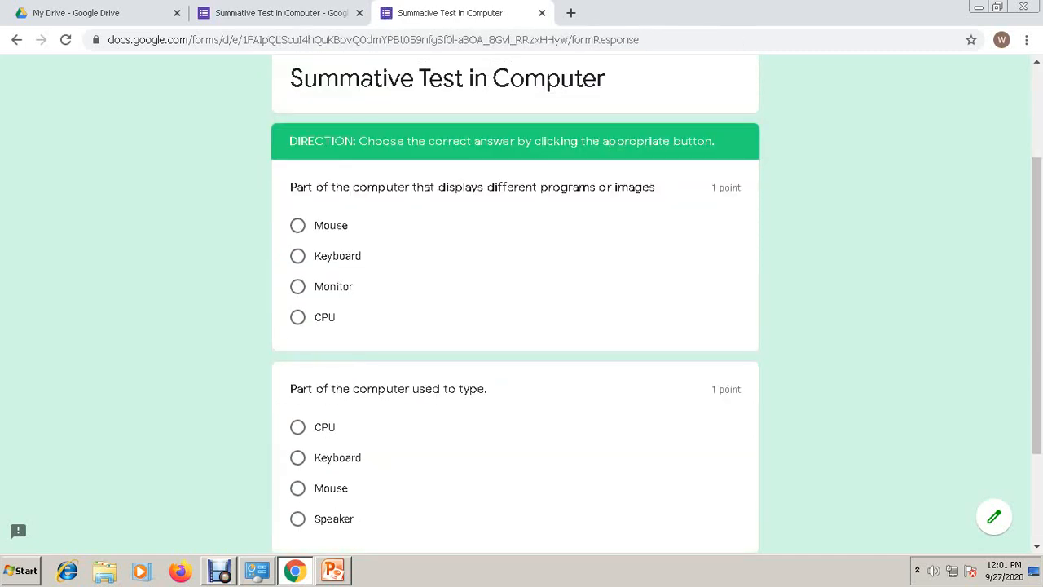
# - Answer Monitor for the display question and Keyboard for the typing question
pyautogui.click(298, 287)
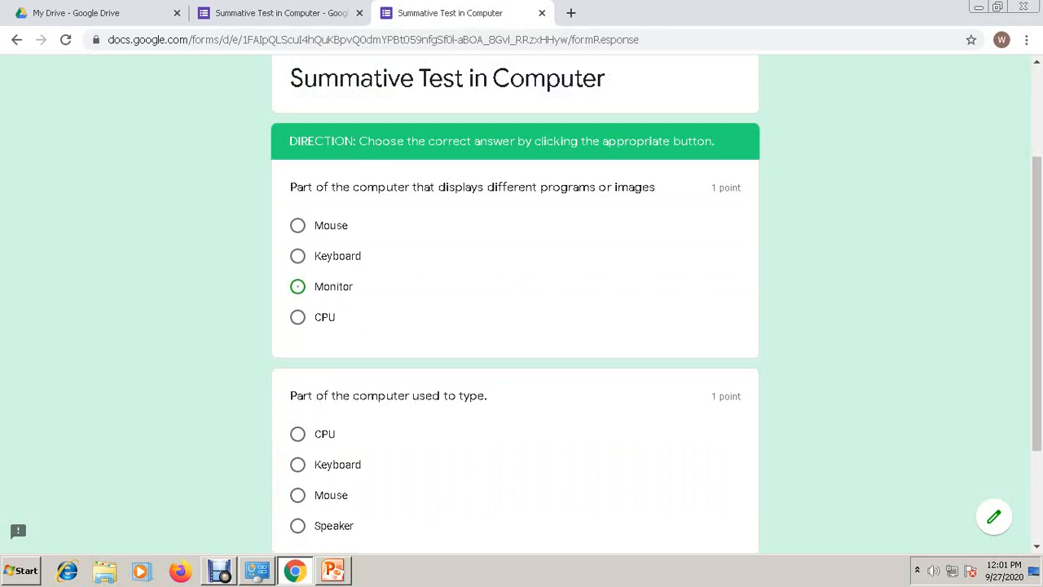
pyautogui.scroll(-3, 515, 309)
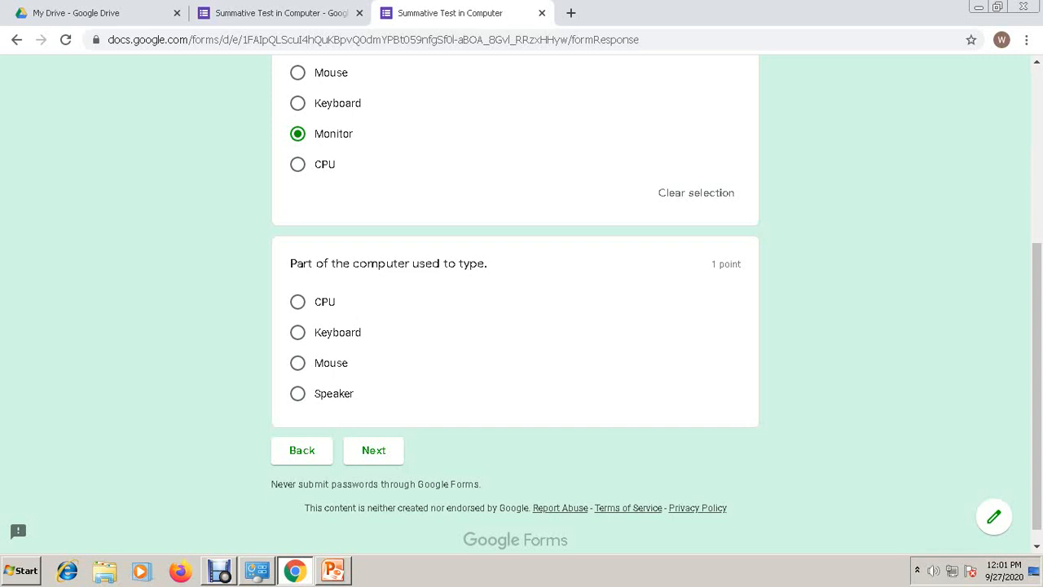
pyautogui.click(298, 332)
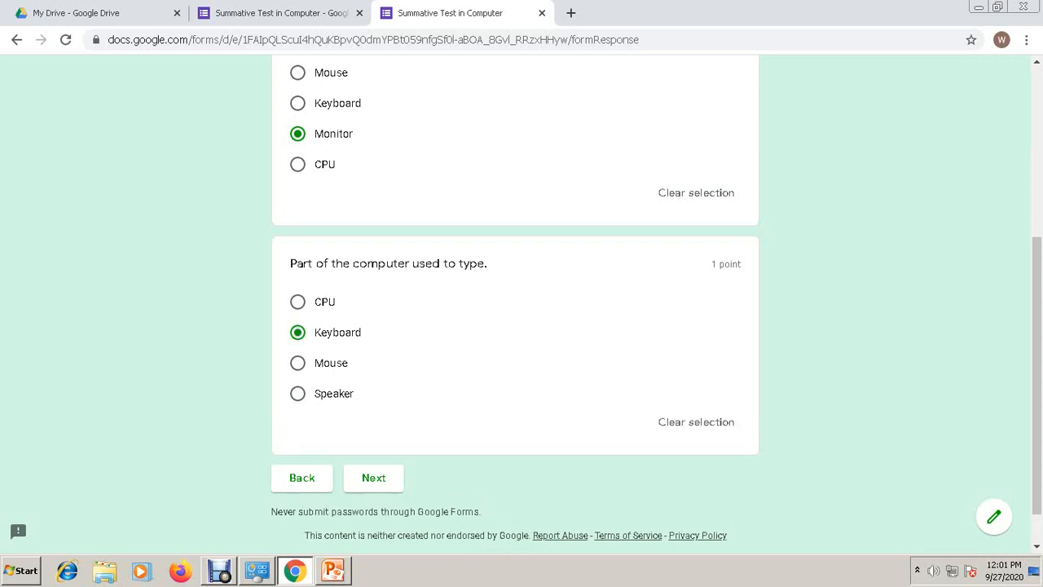
pyautogui.click(373, 478)
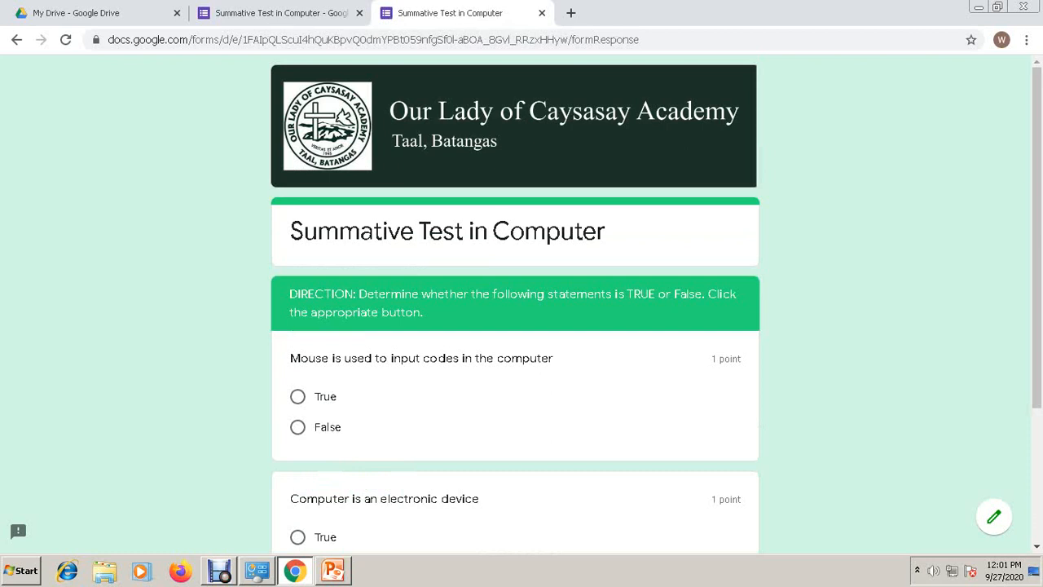
# - Answer True and False on the two True/False questions, then close the preview
pyautogui.scroll(-2, 515, 309)
pyautogui.click(298, 244)
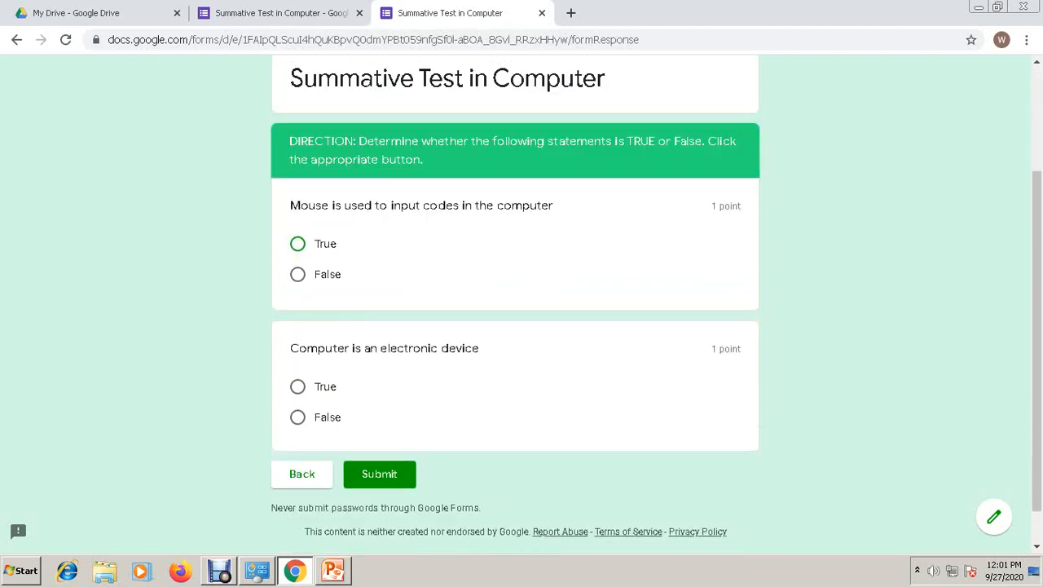
pyautogui.click(298, 443)
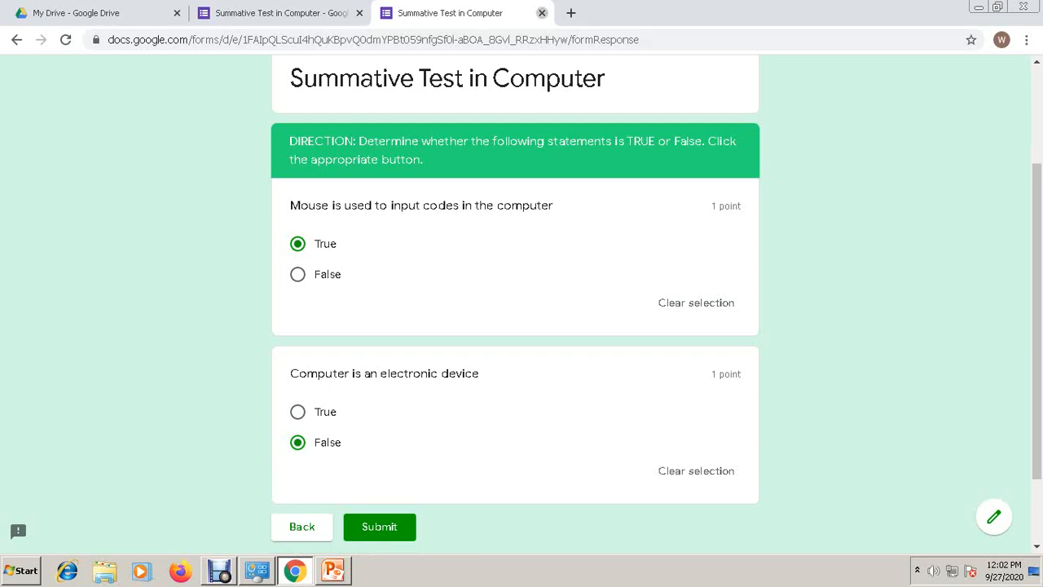
pyautogui.click(541, 13)
pyautogui.press('Return')
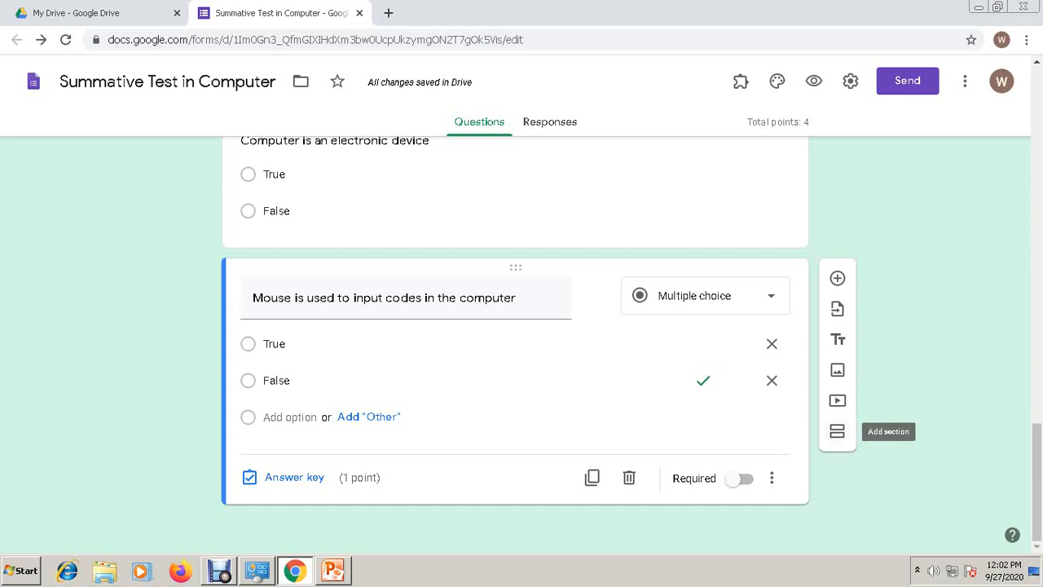
# - Add Section 4: 'DIRECTION: Identify what is being asked in the following statements. Use small letters in typing your answers.'
pyautogui.click(837, 431)
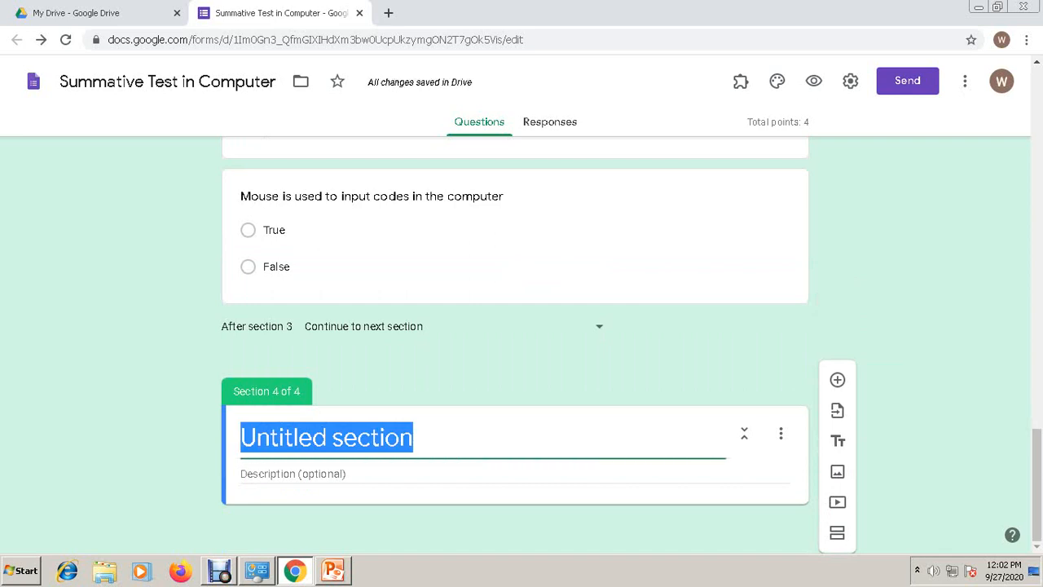
pyautogui.write('DIR')
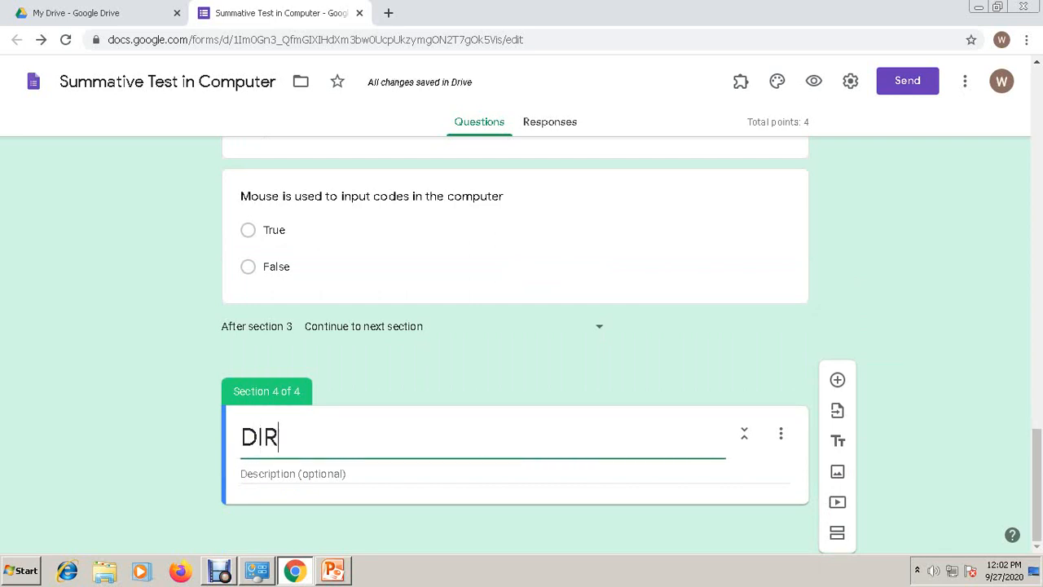
pyautogui.write('ECTION:')
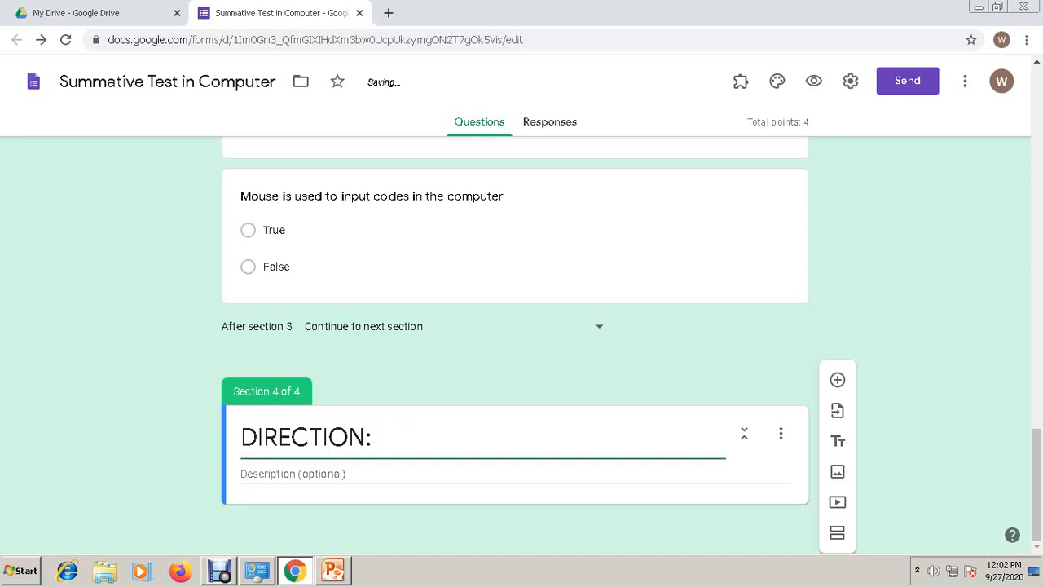
pyautogui.write(' Identify what is being asked in t')
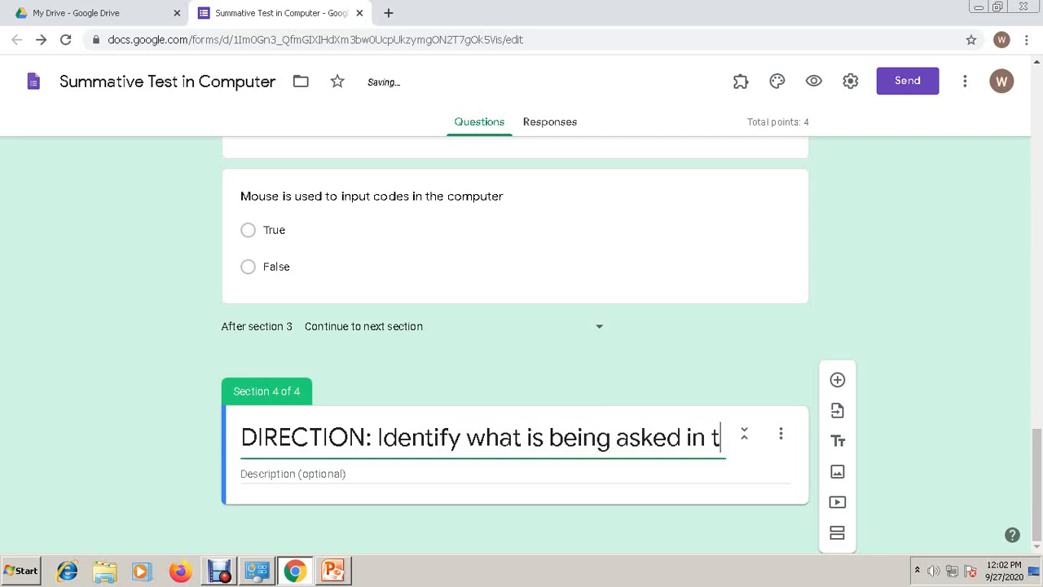
pyautogui.write('he following statem,en')
pyautogui.press('BackSpace')
pyautogui.press('BackSpace')
pyautogui.press('BackSpace')
pyautogui.write('ents.')
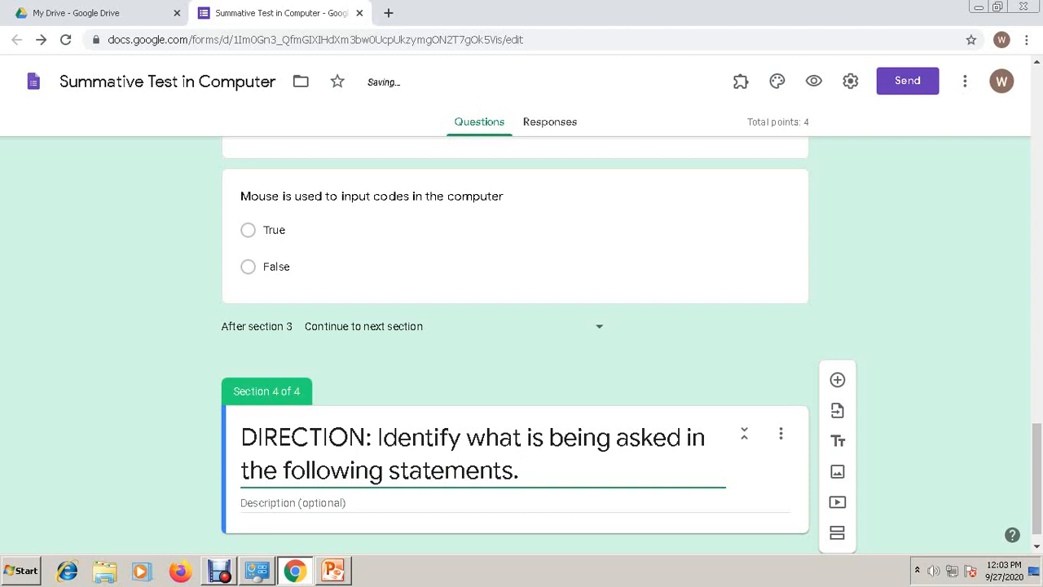
pyautogui.write('Use small le')
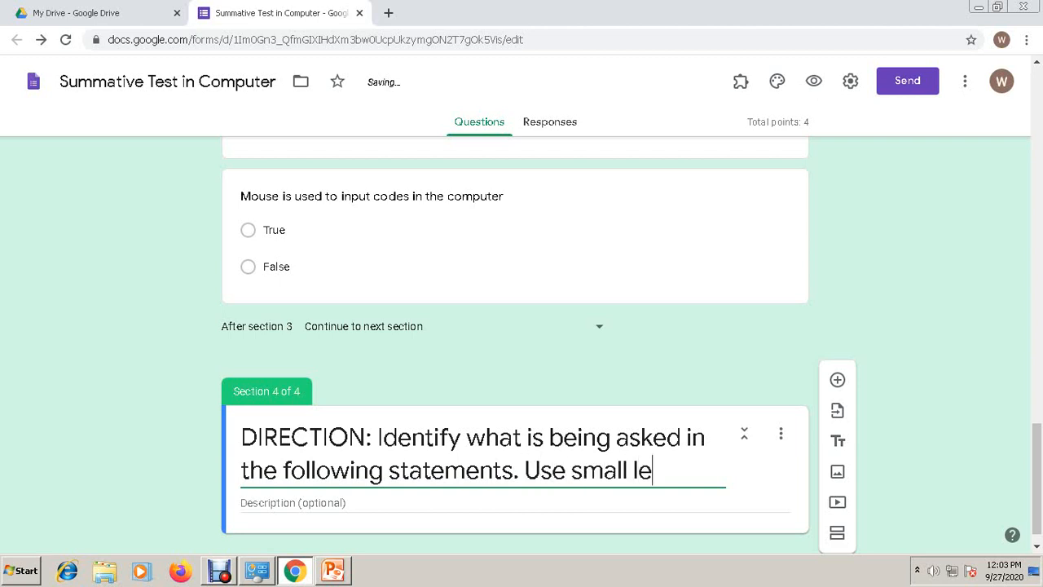
pyautogui.write('tters in typing your answers')
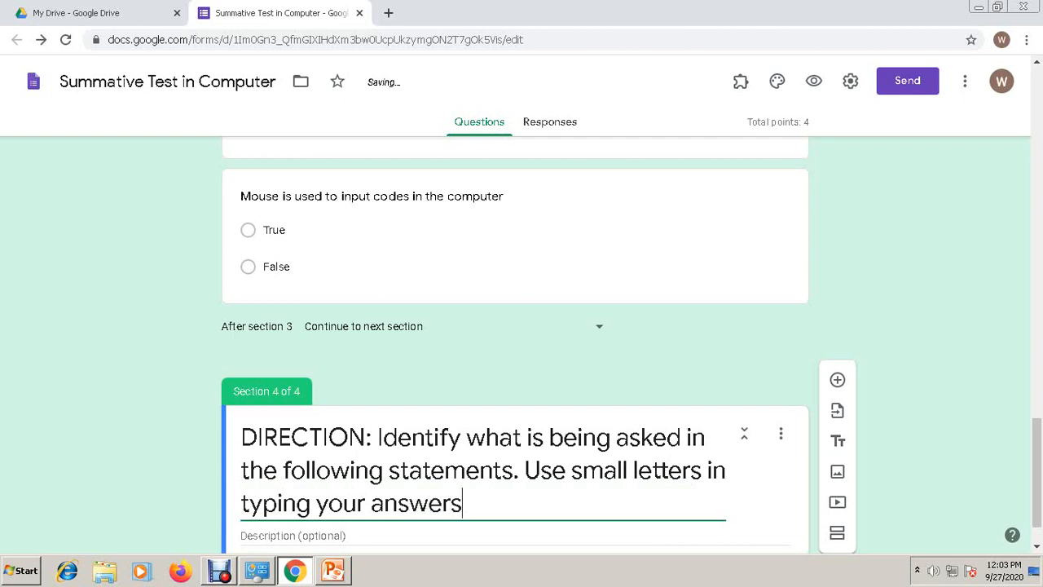
pyautogui.write('.')
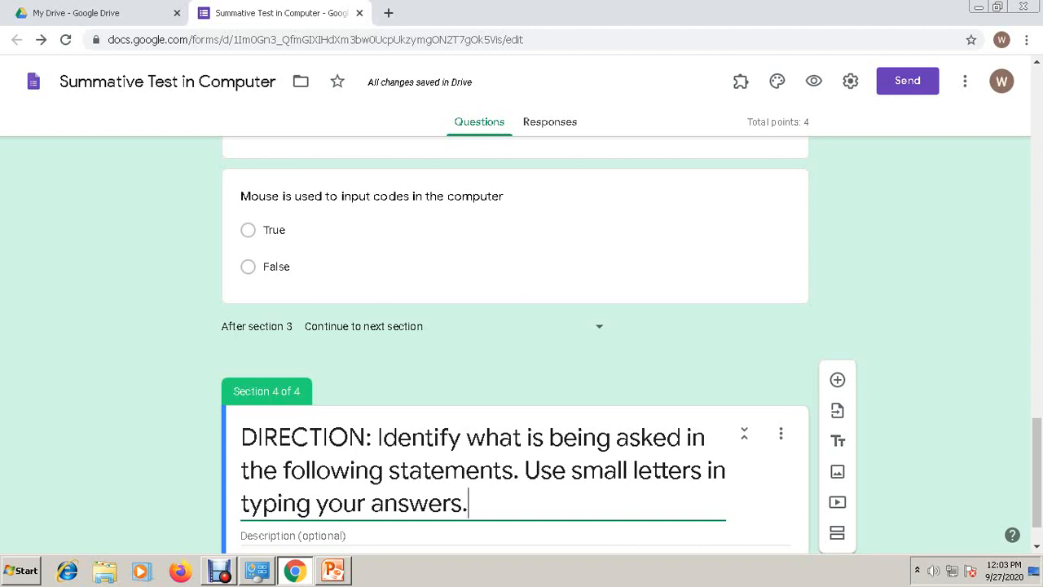
pyautogui.scroll(-1, 515, 342)
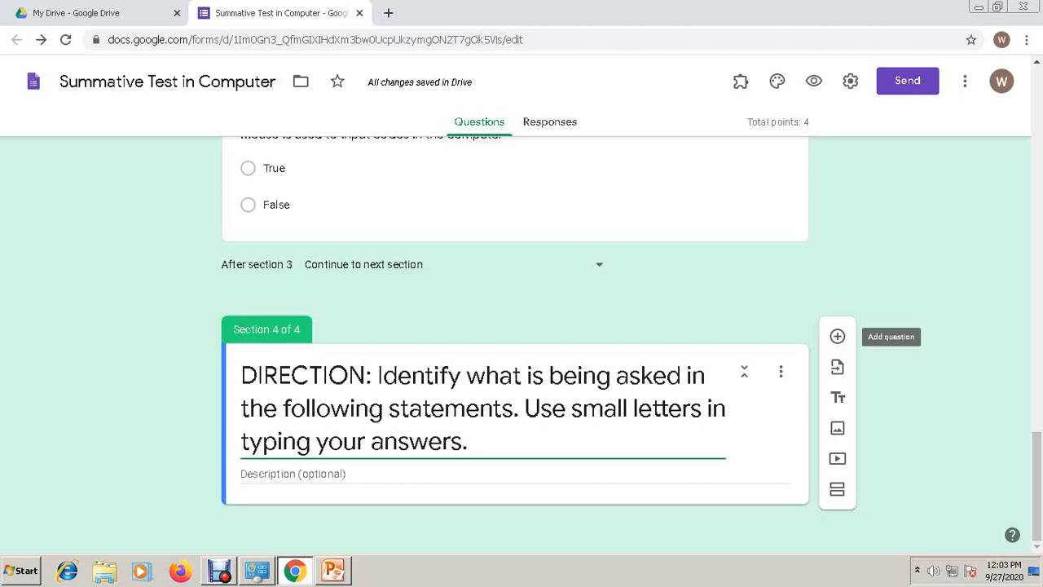
# - Add the question 'The part of computer that is used to select different features.' to Section 4
pyautogui.click(837, 335)
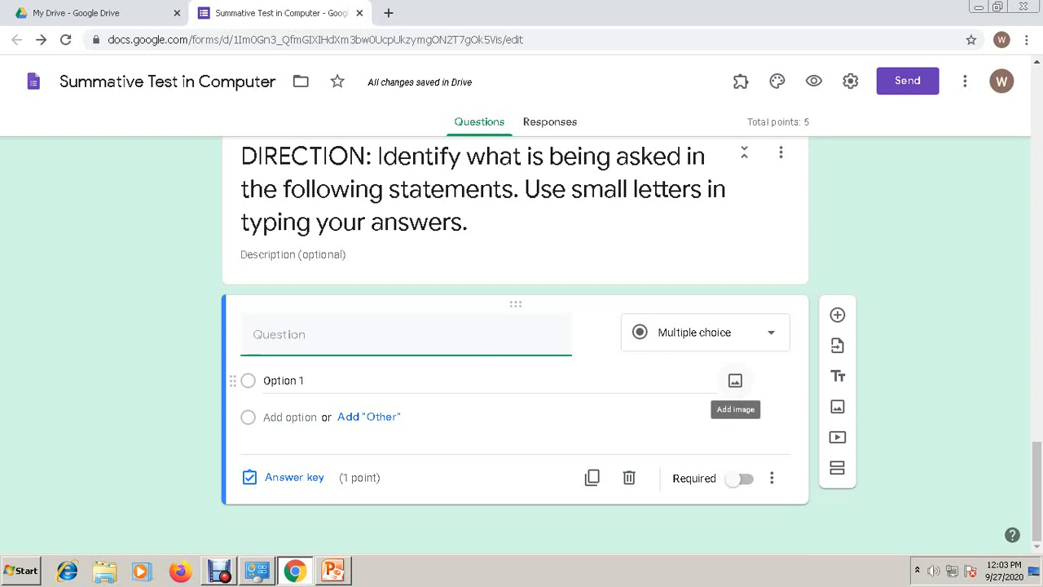
pyautogui.write('I')
pyautogui.press('BackSpace')
pyautogui.press('BackSpace')
pyautogui.write('The part of ')
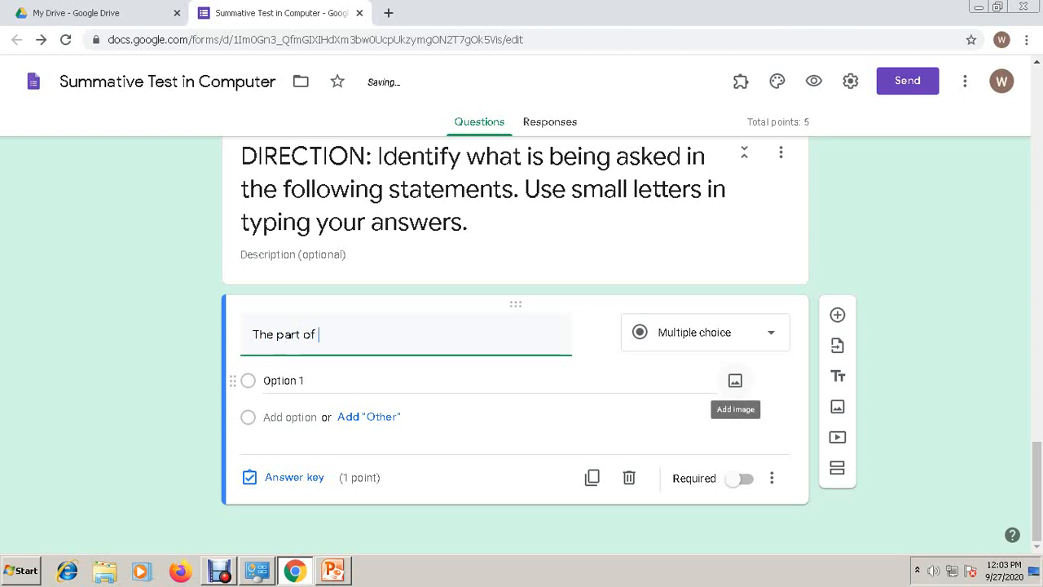
pyautogui.write('computer that is')
pyautogui.write(' sed')
pyautogui.press('BackSpace')
pyautogui.press('BackSpace')
pyautogui.press('BackSpace')
pyautogui.write('used to ')
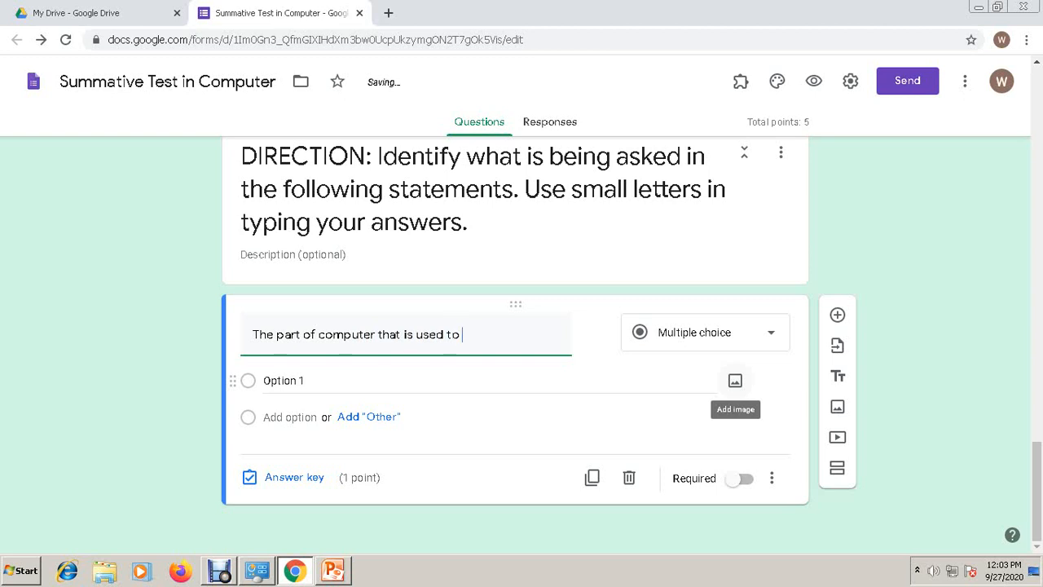
pyautogui.write('select differenty')
pyautogui.press('BackSpace')
pyautogui.write('fe')
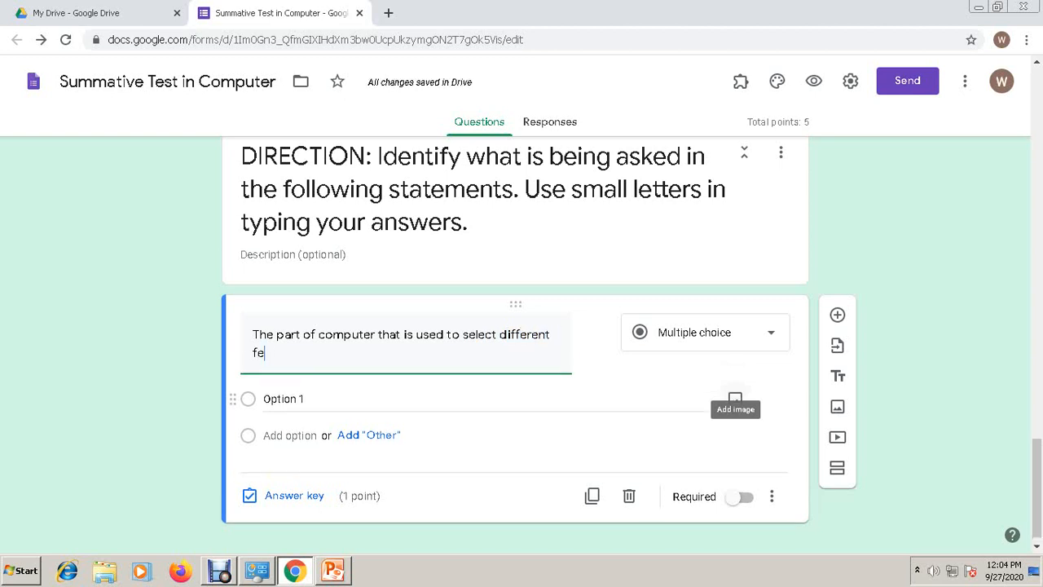
pyautogui.write('atures')
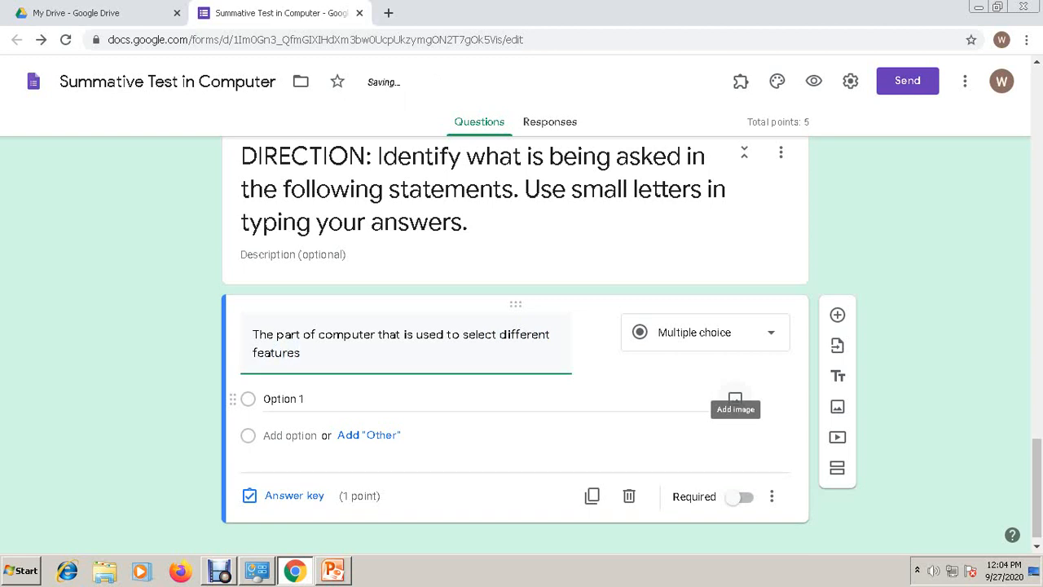
pyautogui.write('.')
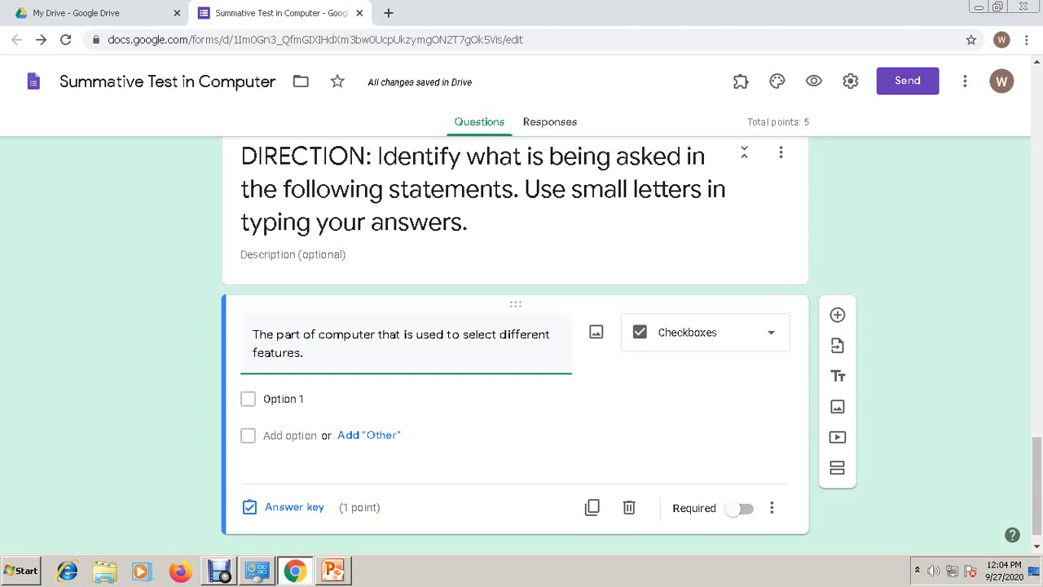
# - Change the question type to Short answer
pyautogui.click(766, 333)
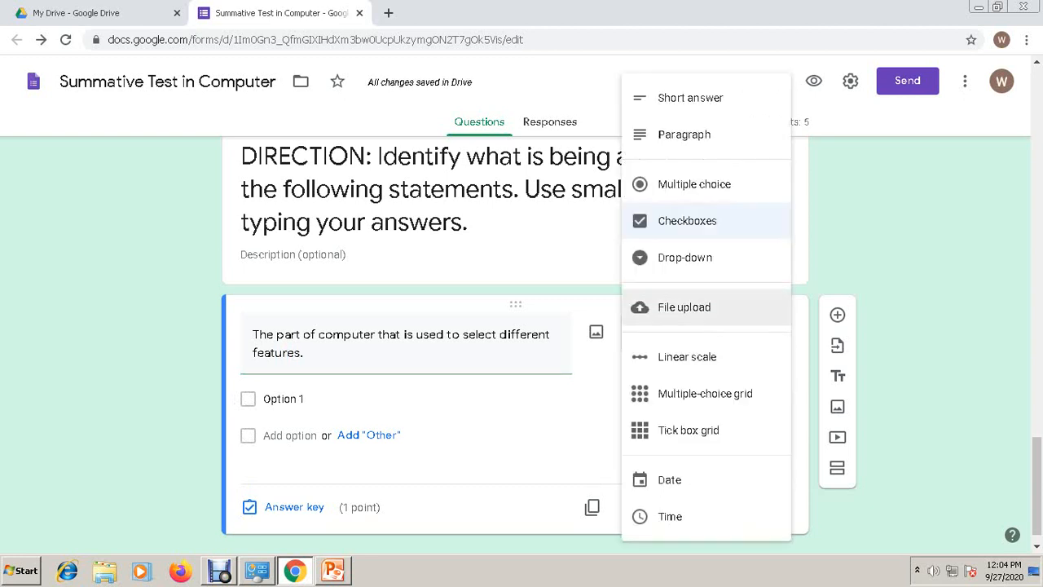
pyautogui.click(700, 97)
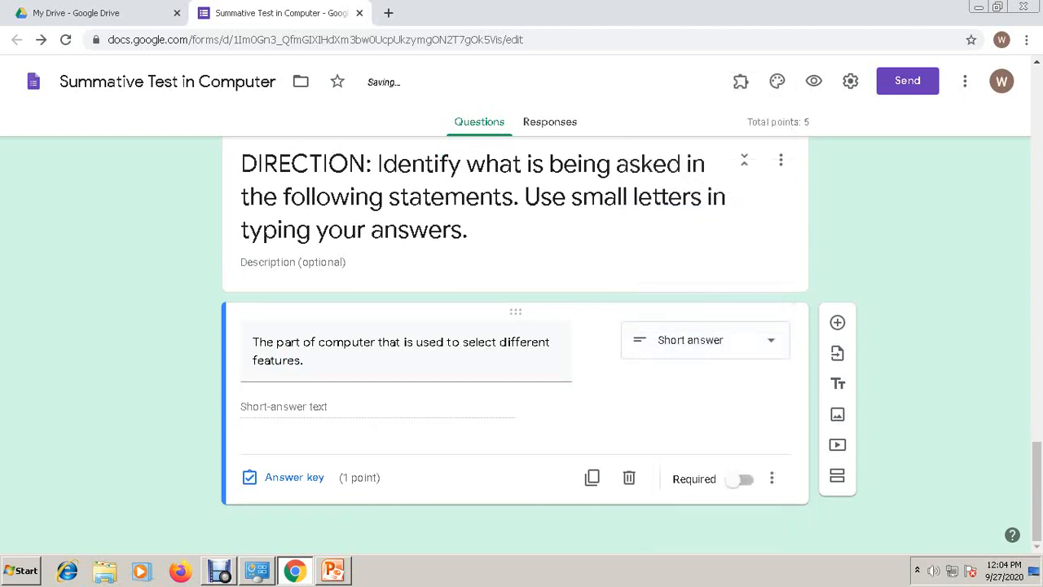
pyautogui.click(766, 340)
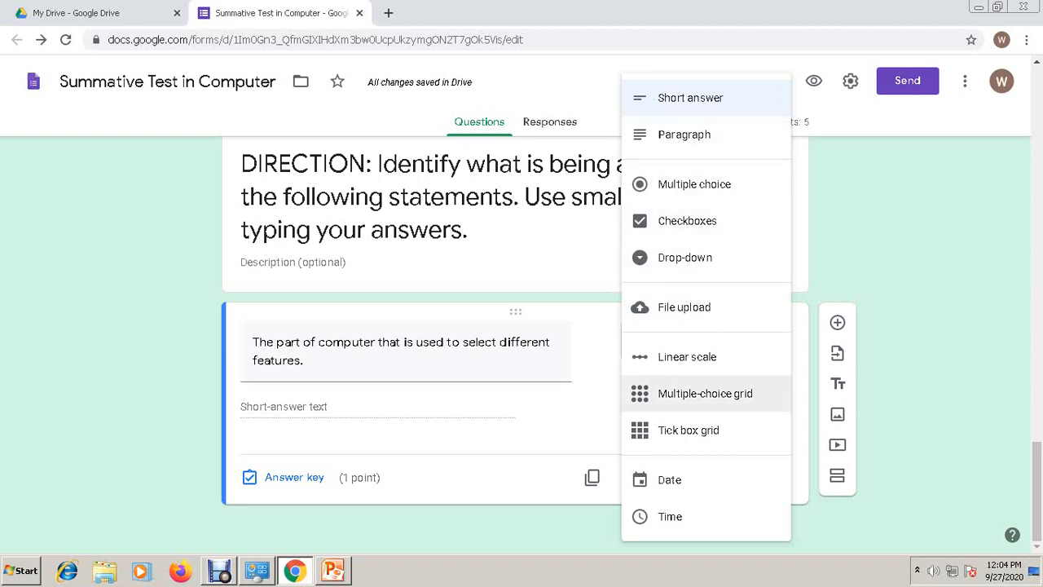
pyautogui.press('Escape')
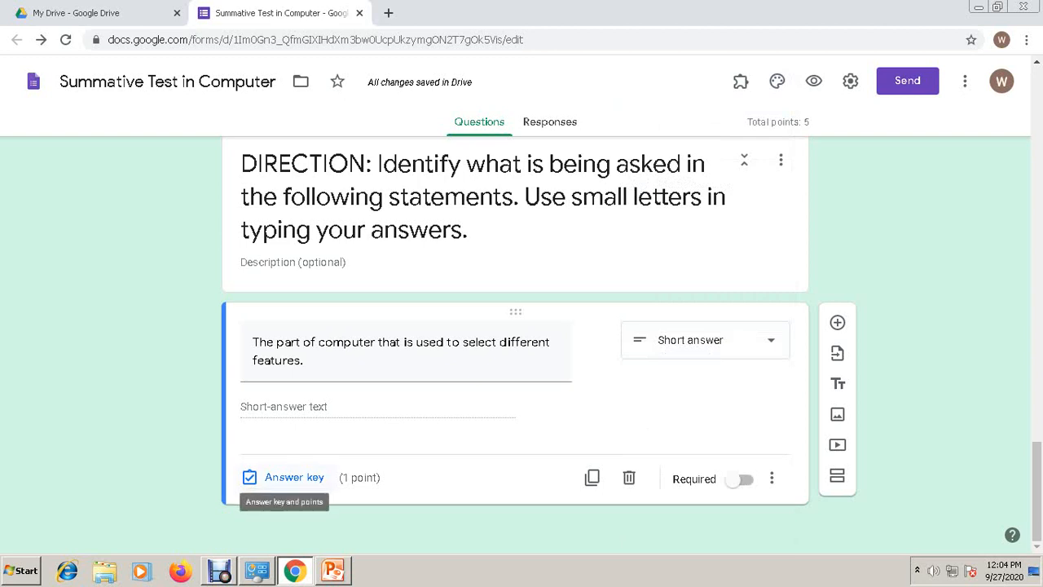
# - Enter mouse, Mouse and MOUSE as accepted answers in the short-answer question's answer key
pyautogui.click(290, 477)
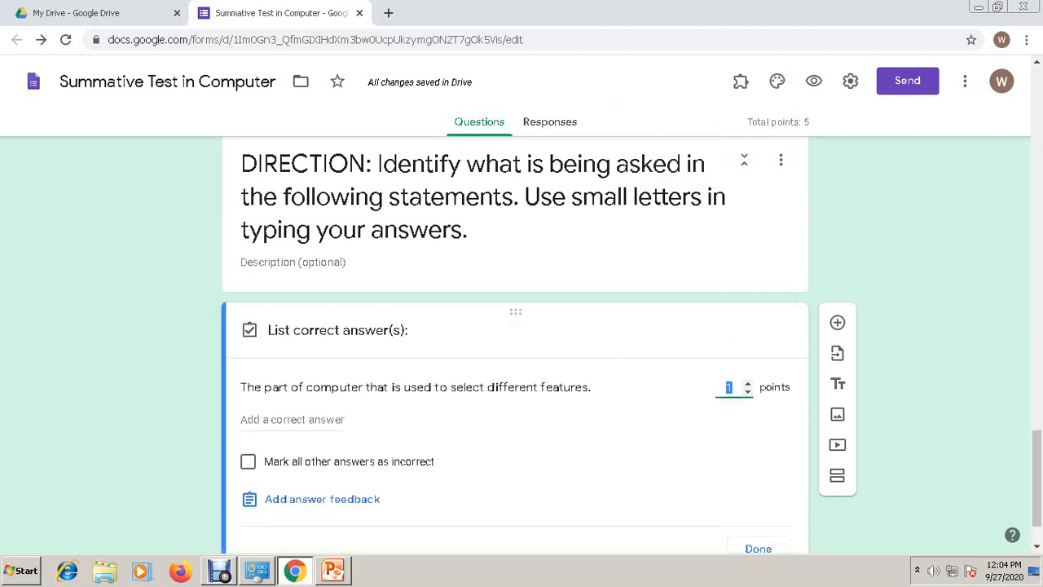
pyautogui.click(292, 420)
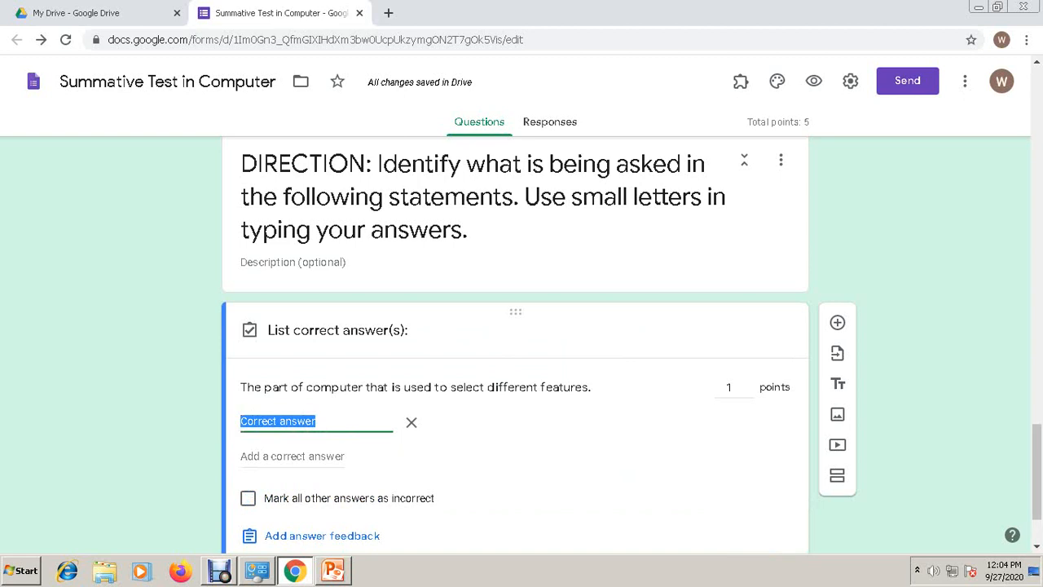
pyautogui.write('mouse')
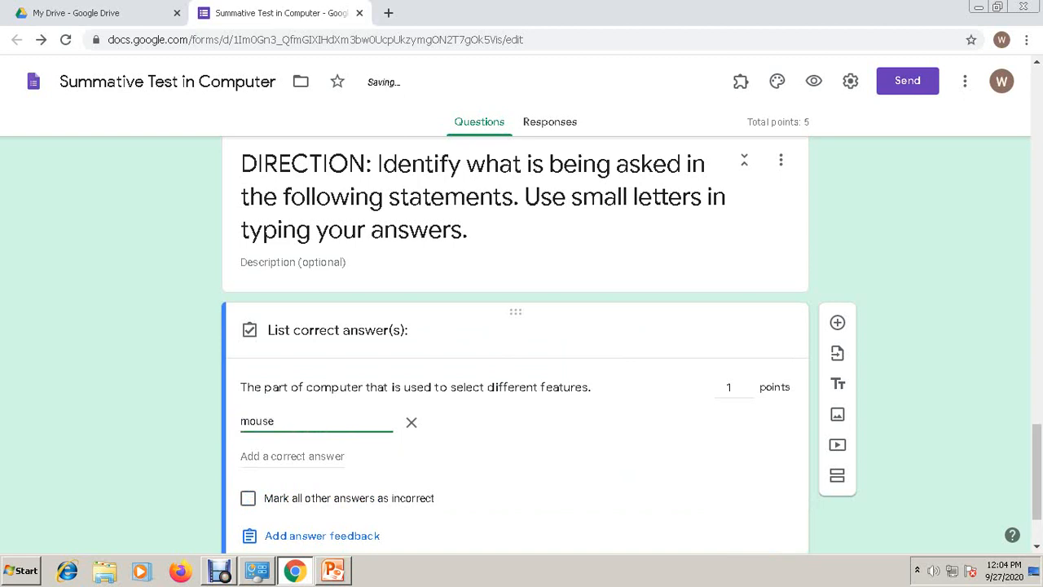
pyautogui.press('Tab')
pyautogui.press('Return')
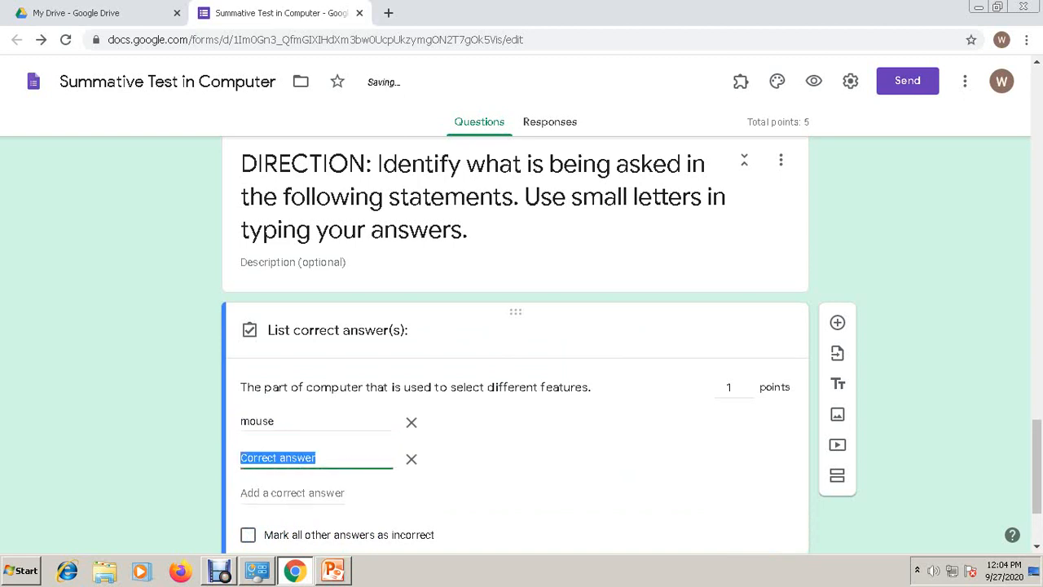
pyautogui.write('Mouse')
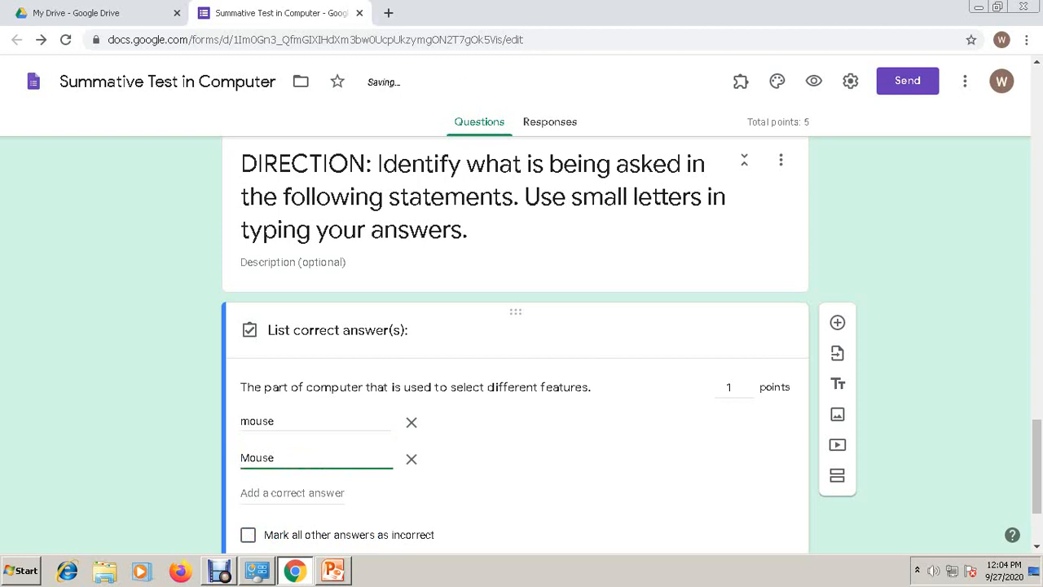
pyautogui.press('Tab')
pyautogui.press('Return')
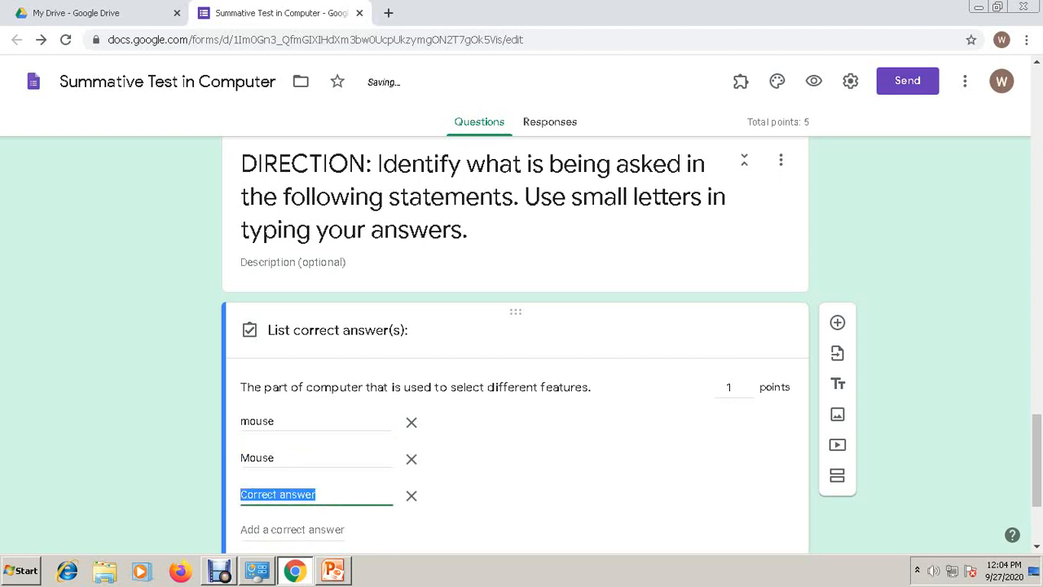
pyautogui.write('MOUSE')
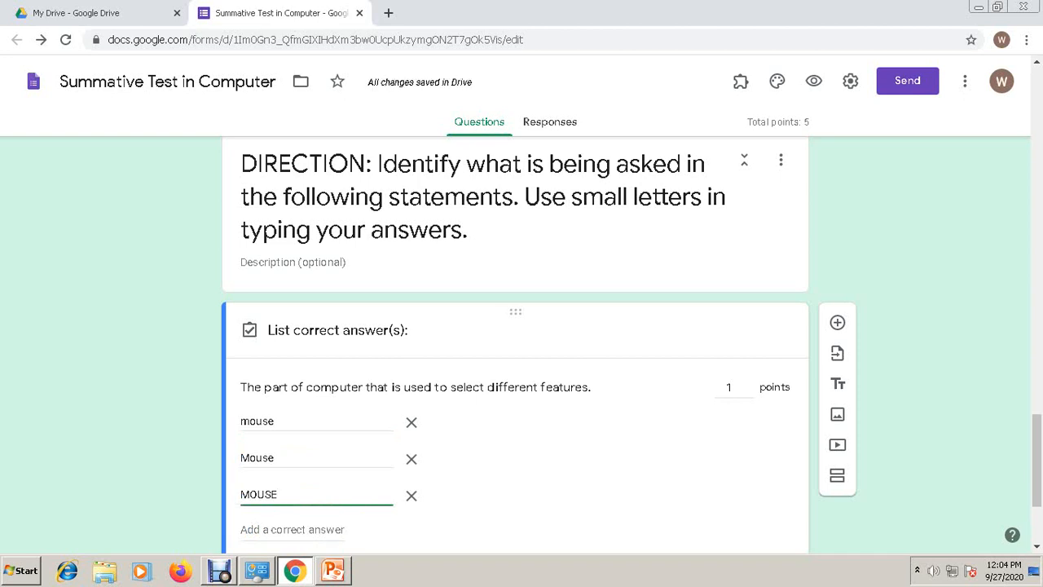
# - Mark all other answers as incorrect and finish the answer key
pyautogui.scroll(-2, 514, 342)
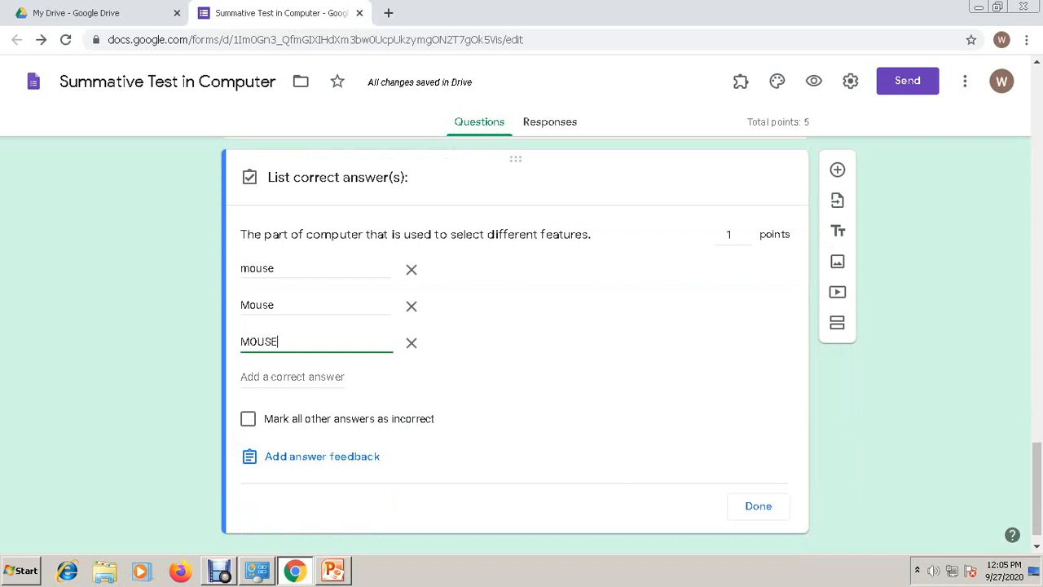
pyautogui.click(247, 419)
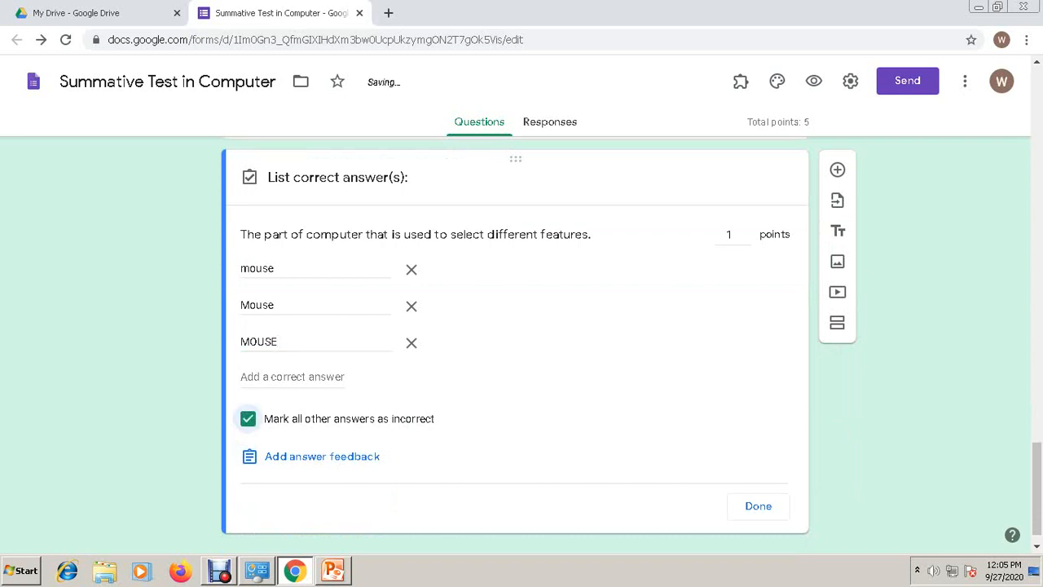
pyautogui.click(758, 505)
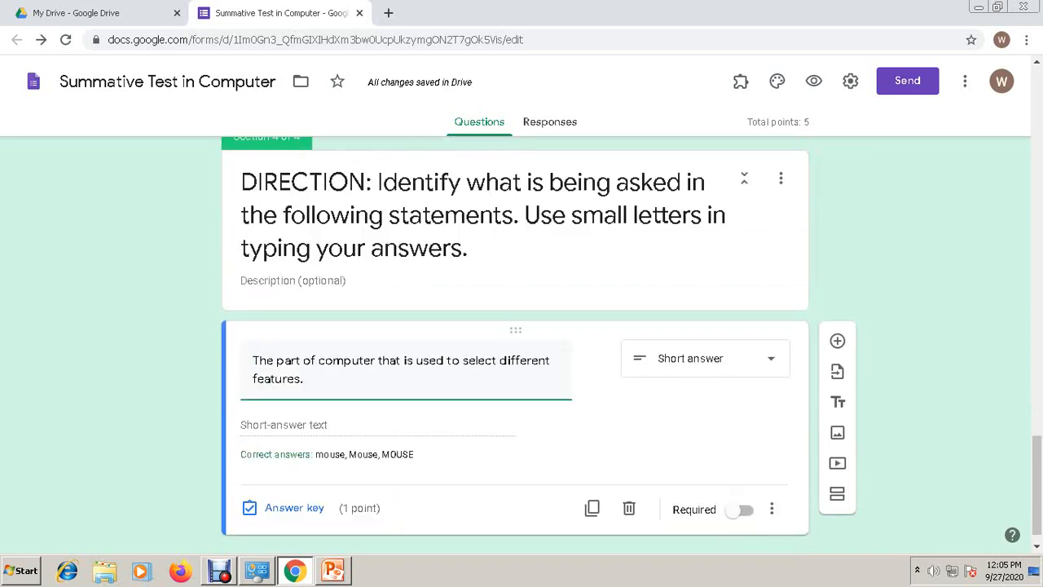
pyautogui.scroll(-1, 515, 342)
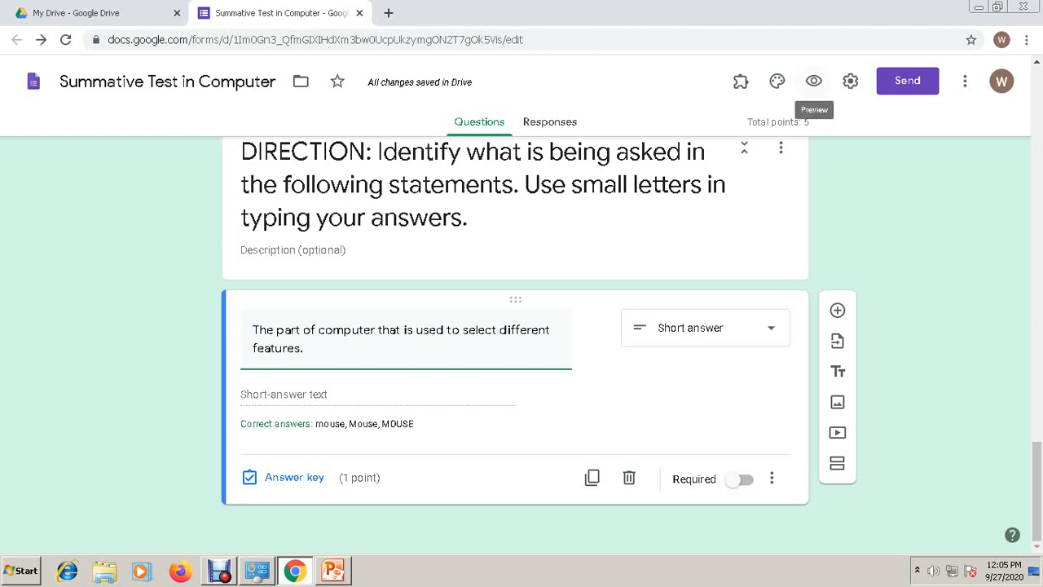
# - Preview the form and fill in the first section with the respondent's section and full name
pyautogui.click(813, 81)
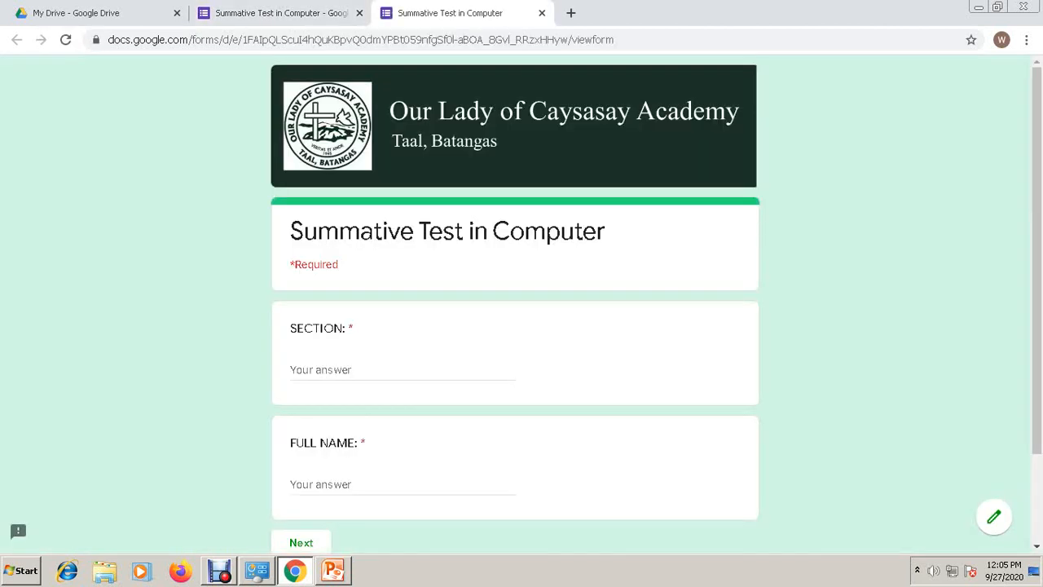
pyautogui.click(403, 370)
pyautogui.write('Lite')
pyautogui.press('BackSpace')
pyautogui.write('o')
pyautogui.press('Tab')
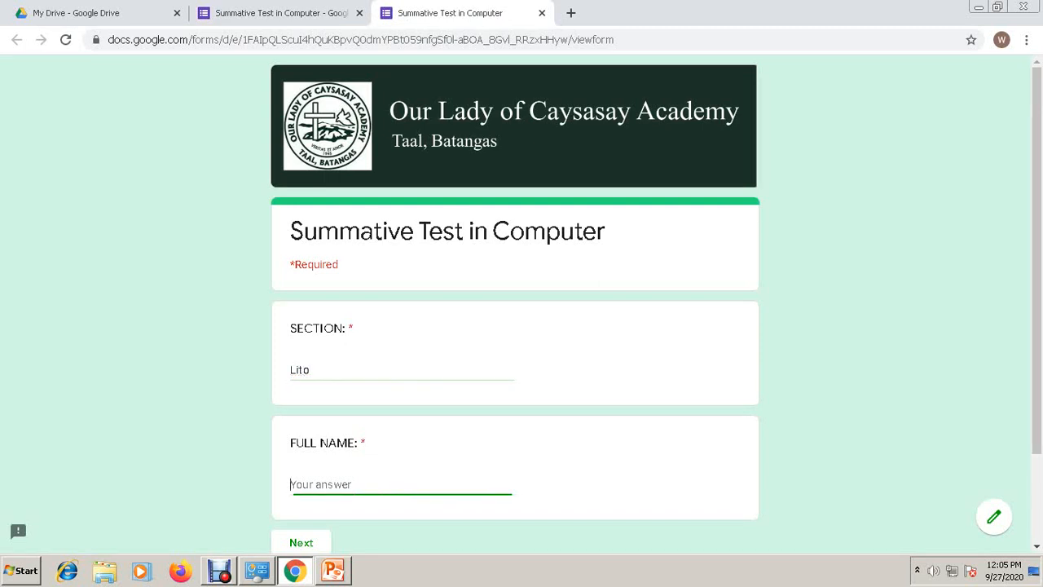
pyautogui.write('St. Mark')
pyautogui.scroll(-2, 515, 304)
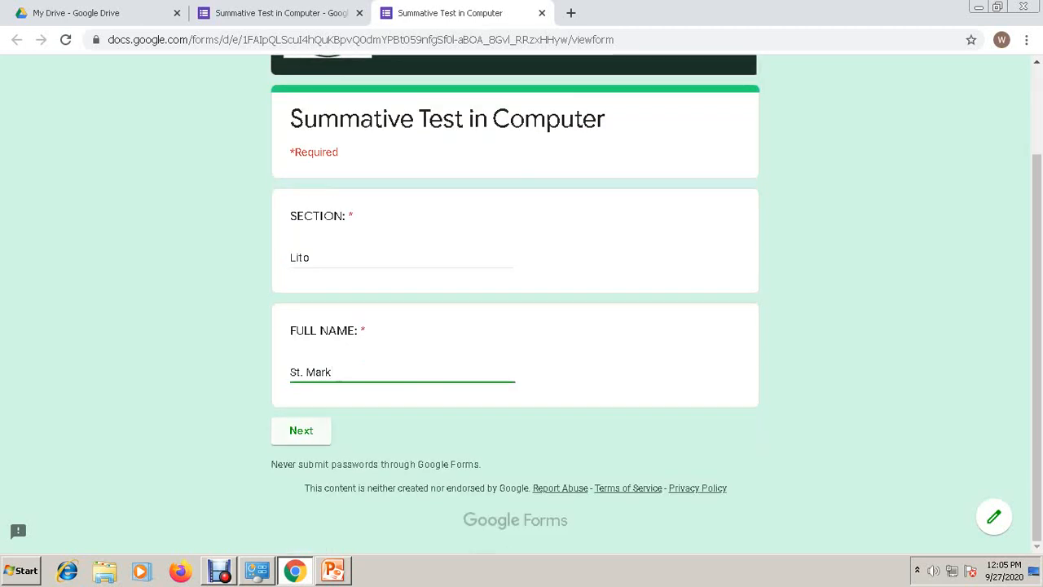
pyautogui.click(301, 430)
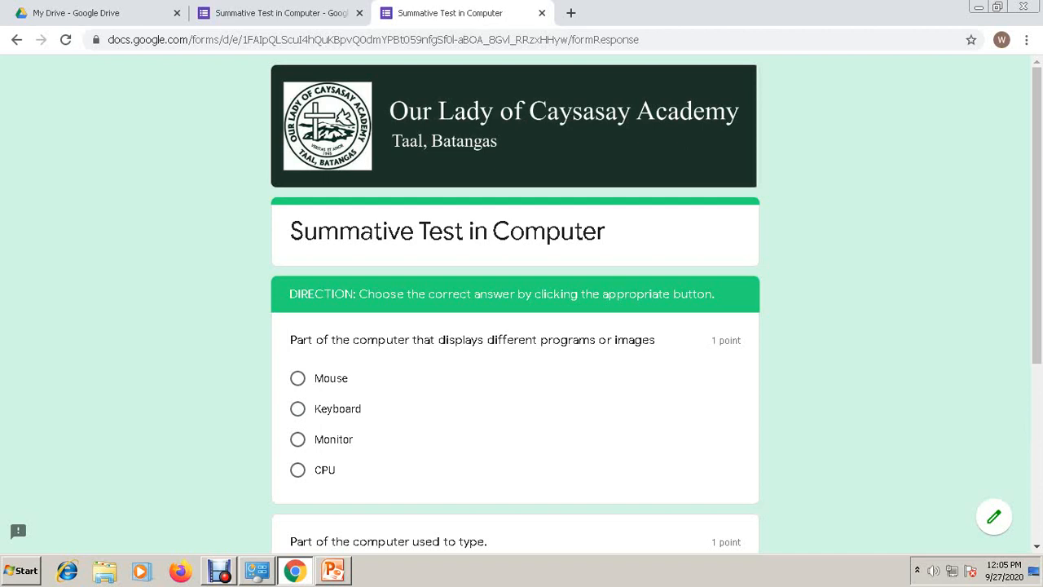
# - Answer Monitor and Keyboard, then False and True in the true-or-false section
pyautogui.click(298, 439)
pyautogui.scroll(-3, 299, 440)
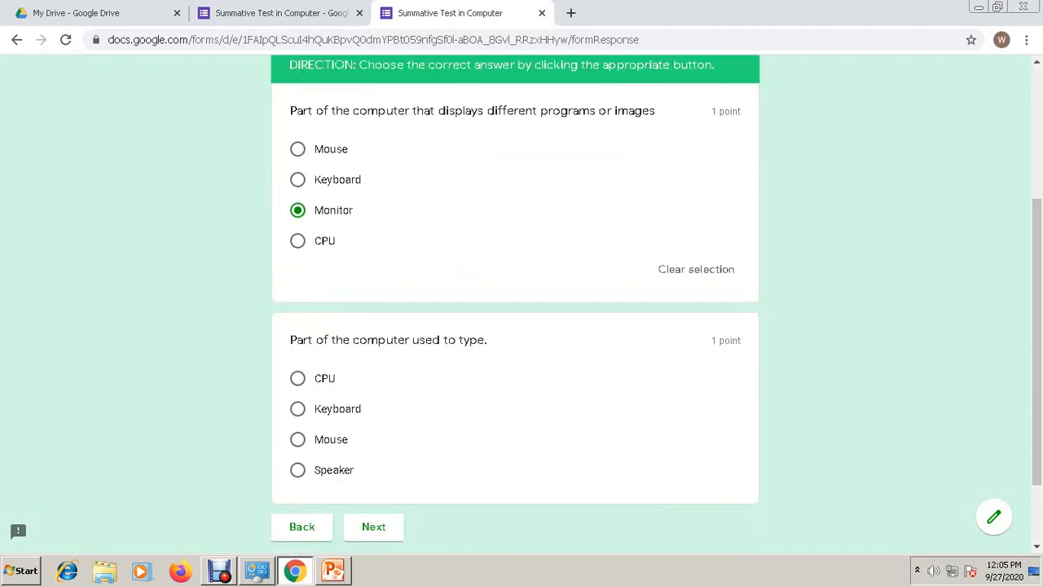
pyautogui.click(298, 409)
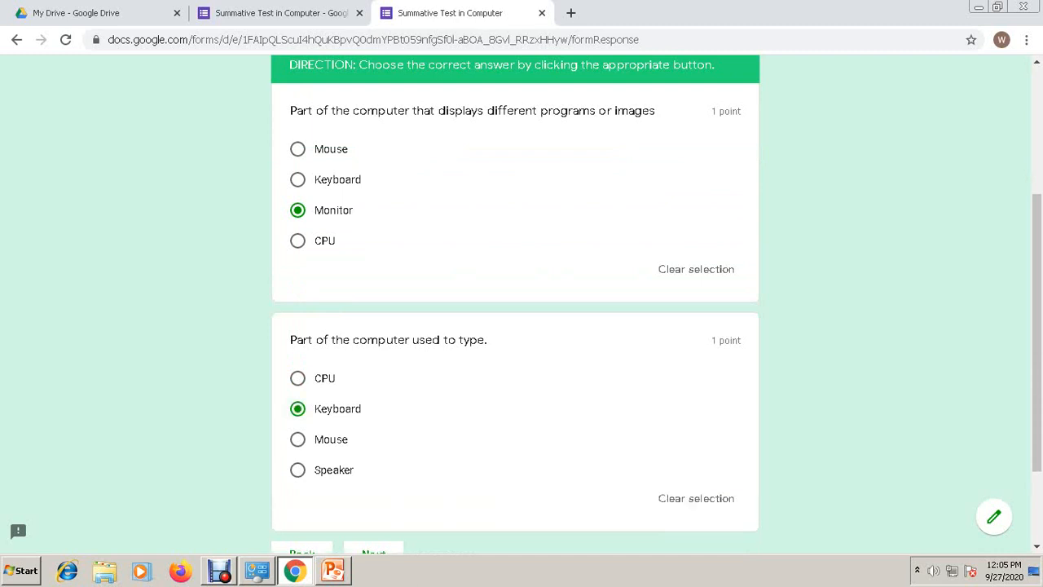
pyautogui.scroll(-2, 515, 326)
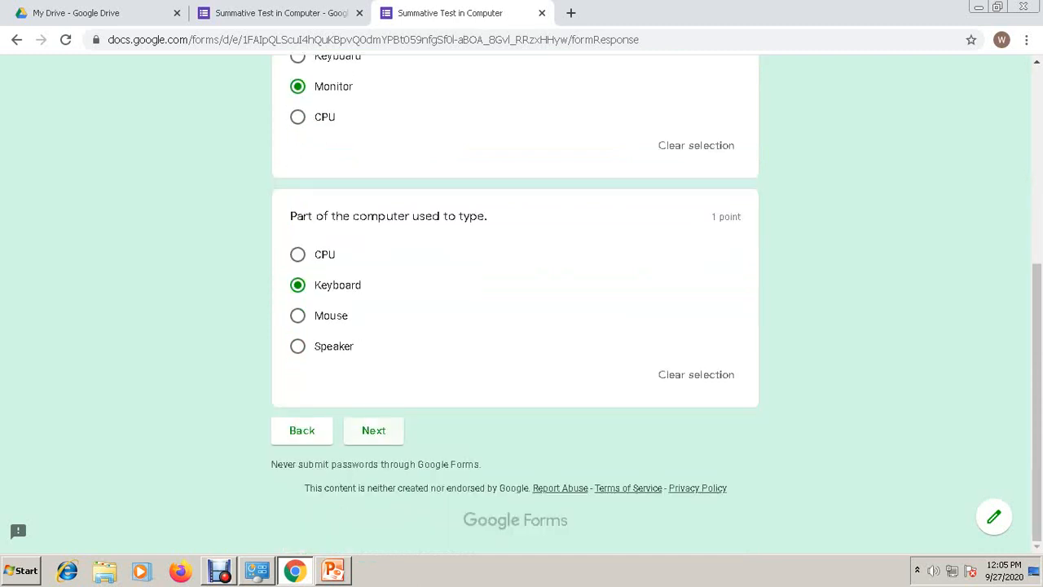
pyautogui.click(373, 430)
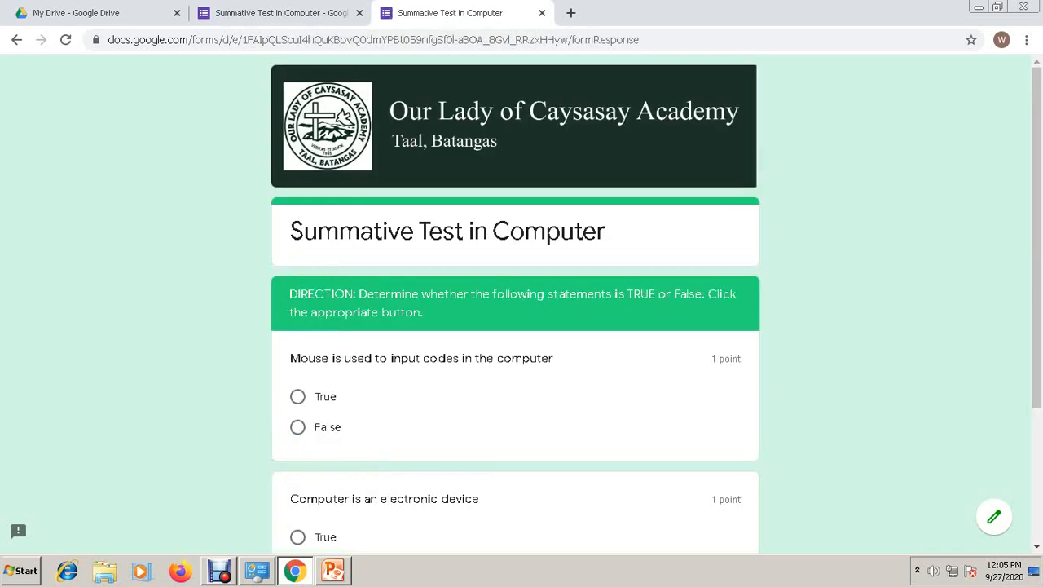
pyautogui.click(299, 426)
pyautogui.scroll(-2, 515, 305)
pyautogui.click(298, 412)
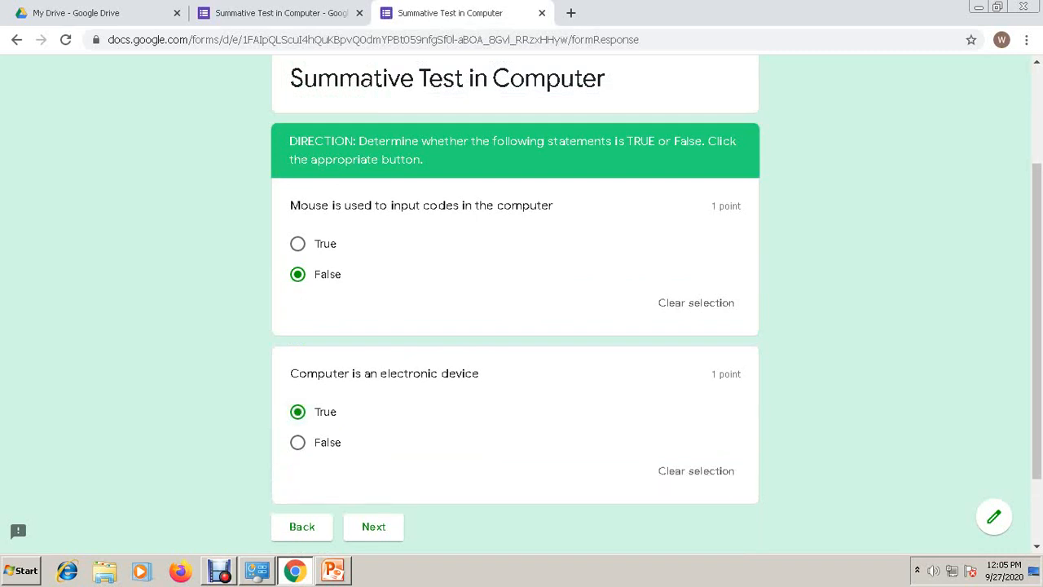
# - Answer 'mouse' to the short-answer question, submit, check the 5/5 score, and close the preview
pyautogui.click(373, 527)
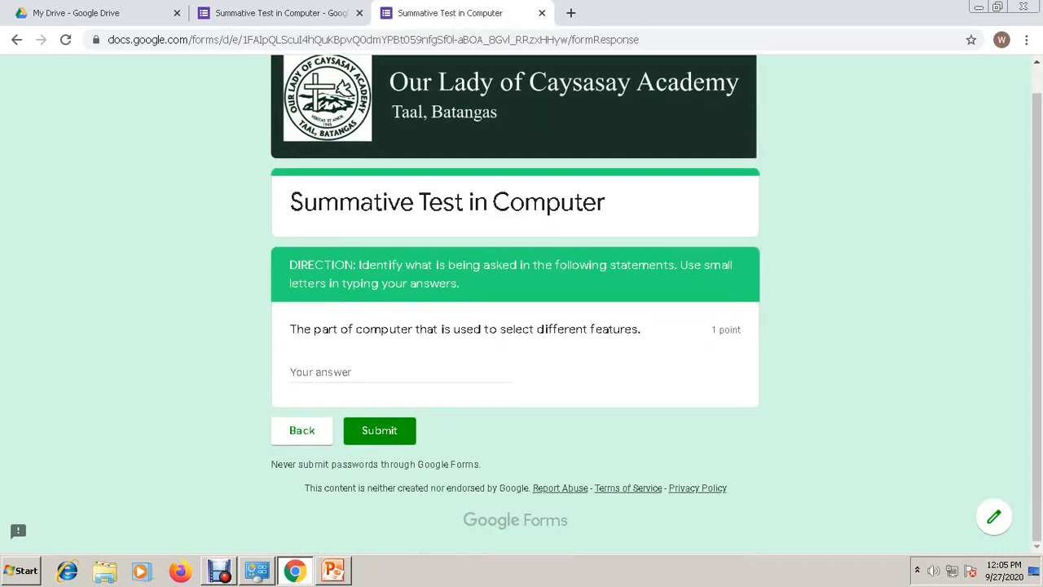
pyautogui.click(403, 372)
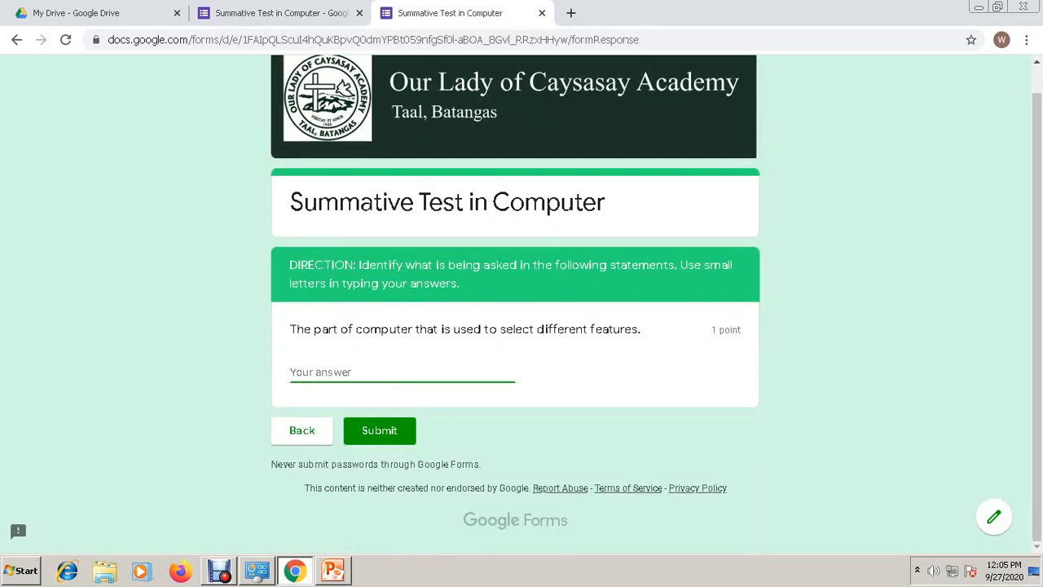
pyautogui.write('mouse')
pyautogui.click(380, 430)
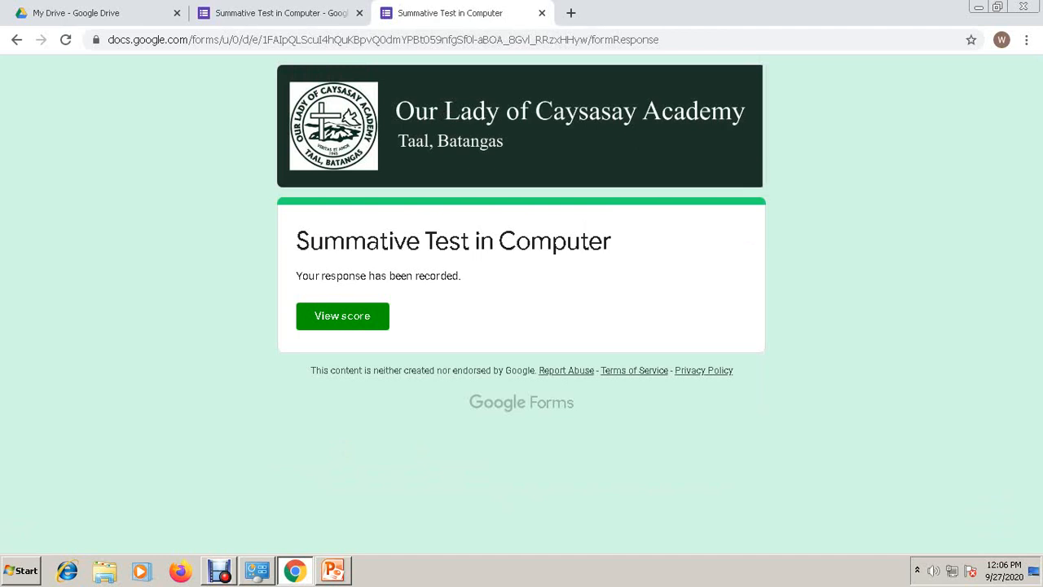
pyautogui.click(342, 315)
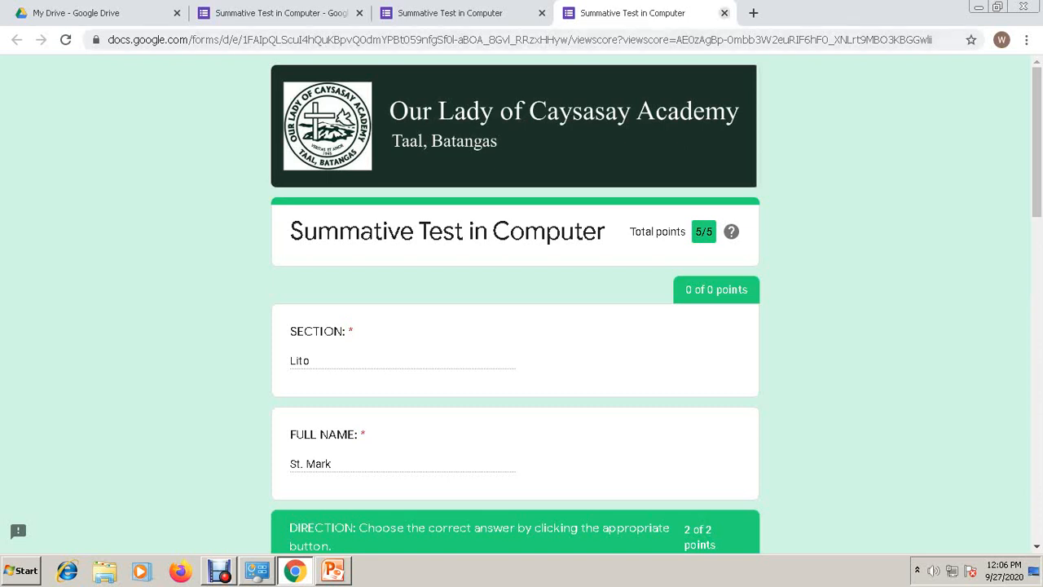
pyautogui.click(723, 13)
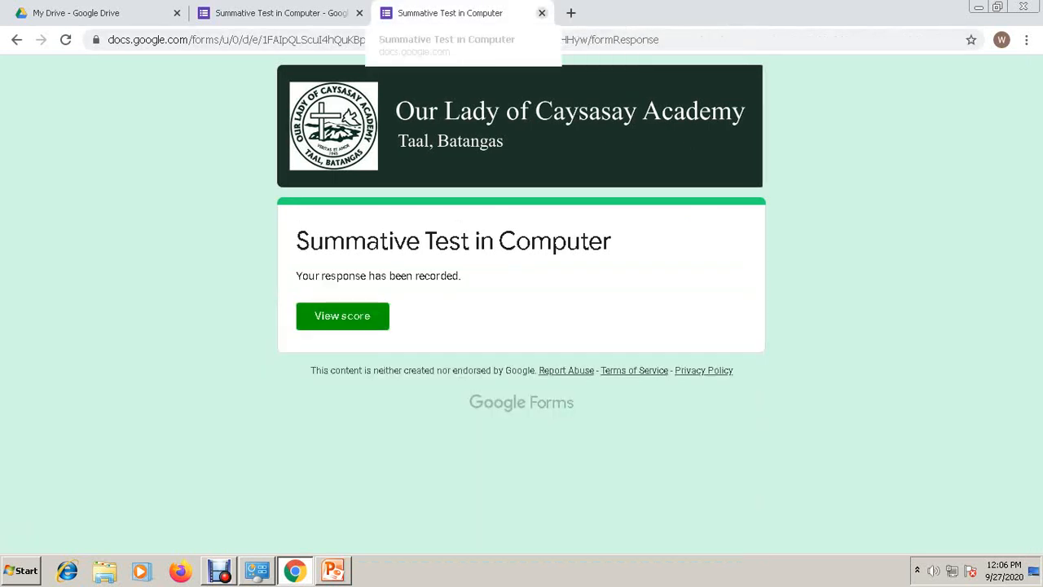
pyautogui.click(542, 13)
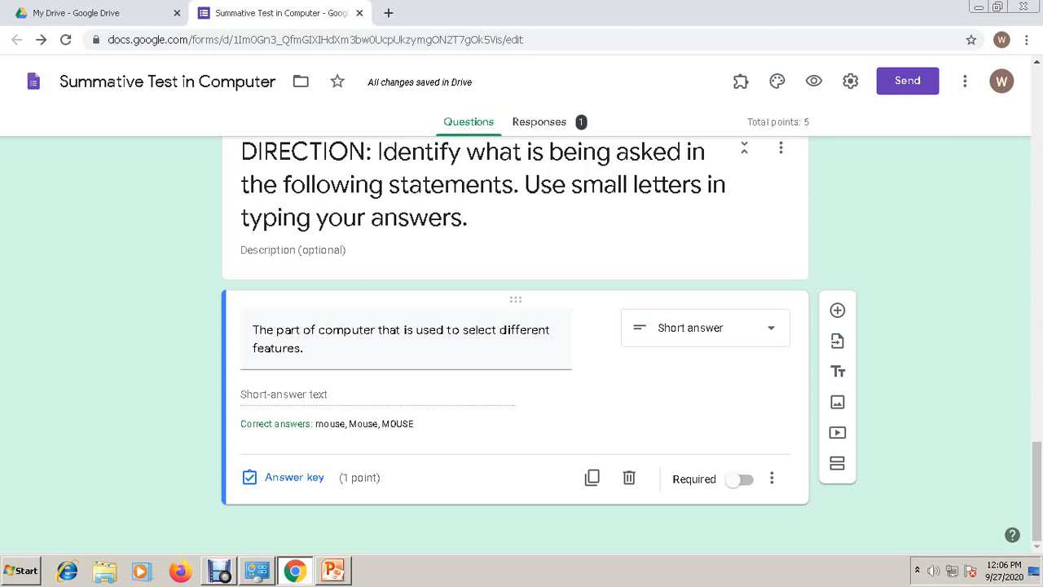
# - Review the Responses summary showing 1 response with average and median of 5/5 points
pyautogui.moveTo(747, 123)
pyautogui.mouseDown()
pyautogui.moveTo(801, 122)
pyautogui.moveTo(765, 122)
pyautogui.mouseUp()
pyautogui.click(801, 122)
pyautogui.click(539, 122)
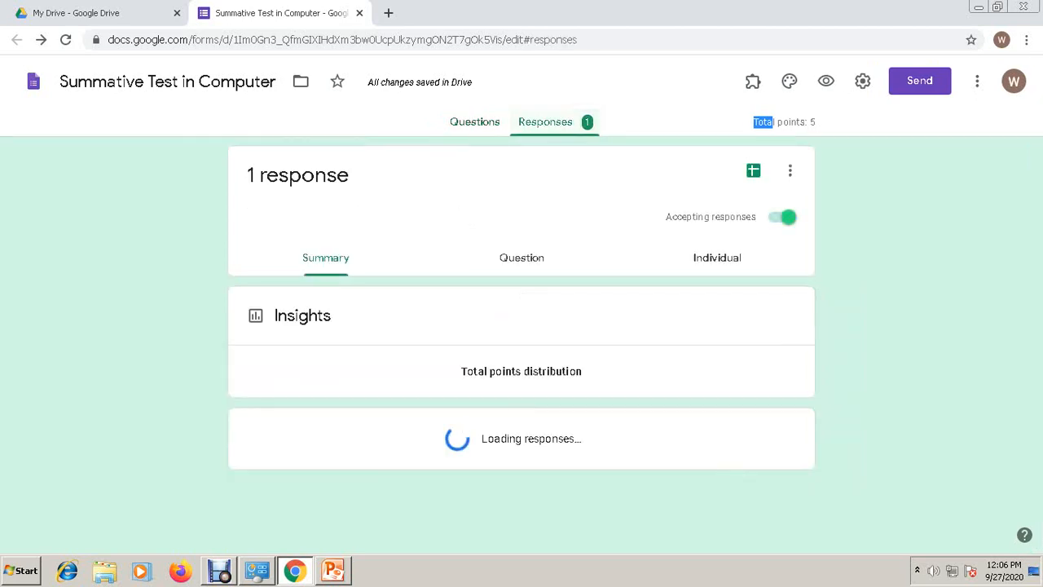
pyautogui.scroll(-7, 693, 196)
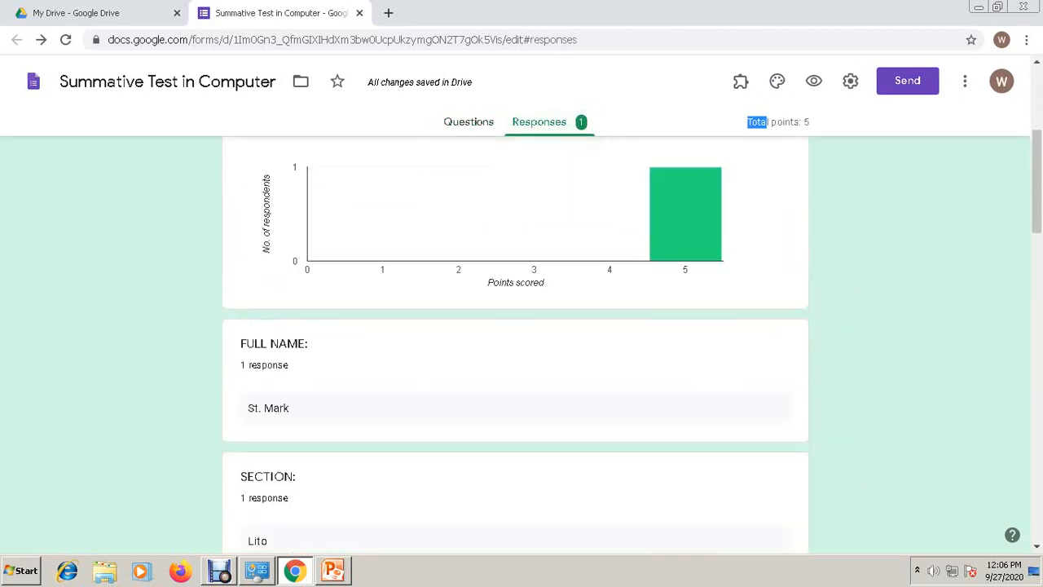
pyautogui.scroll(3, 515, 342)
pyautogui.scroll(-8, 515, 342)
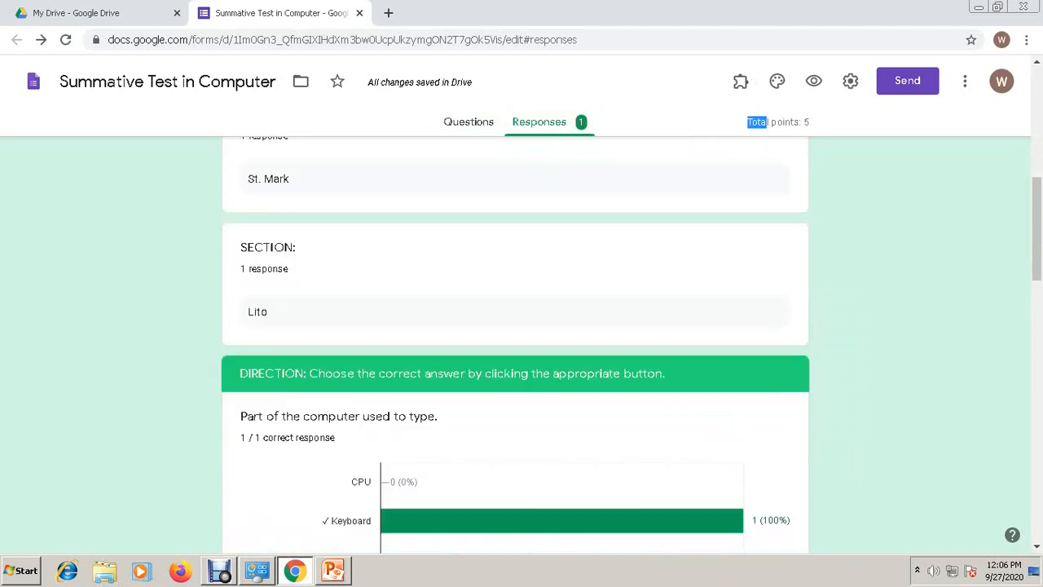
pyautogui.scroll(-5, 515, 342)
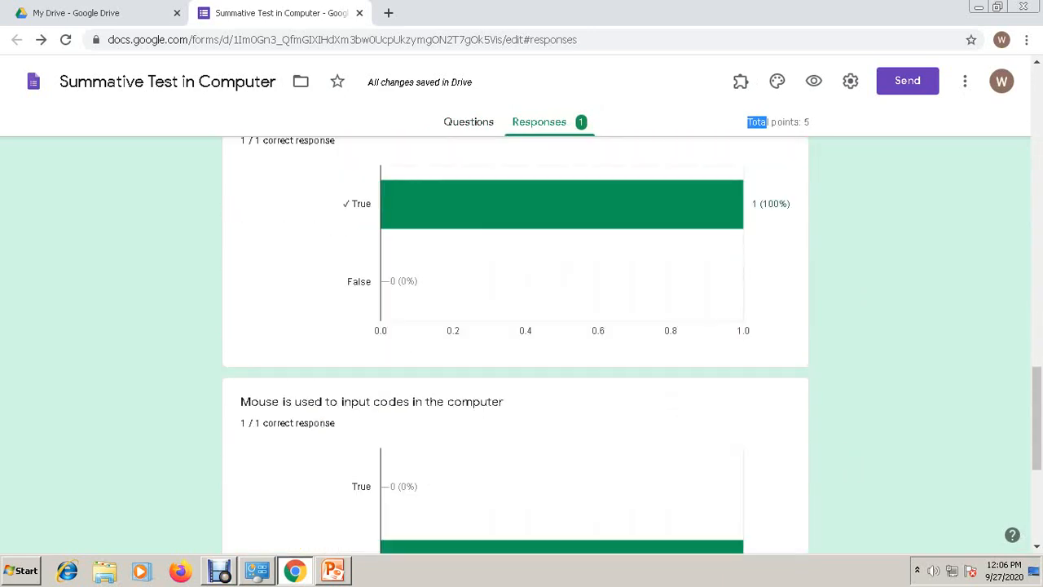
pyautogui.scroll(5, 515, 342)
pyautogui.scroll(12, 515, 342)
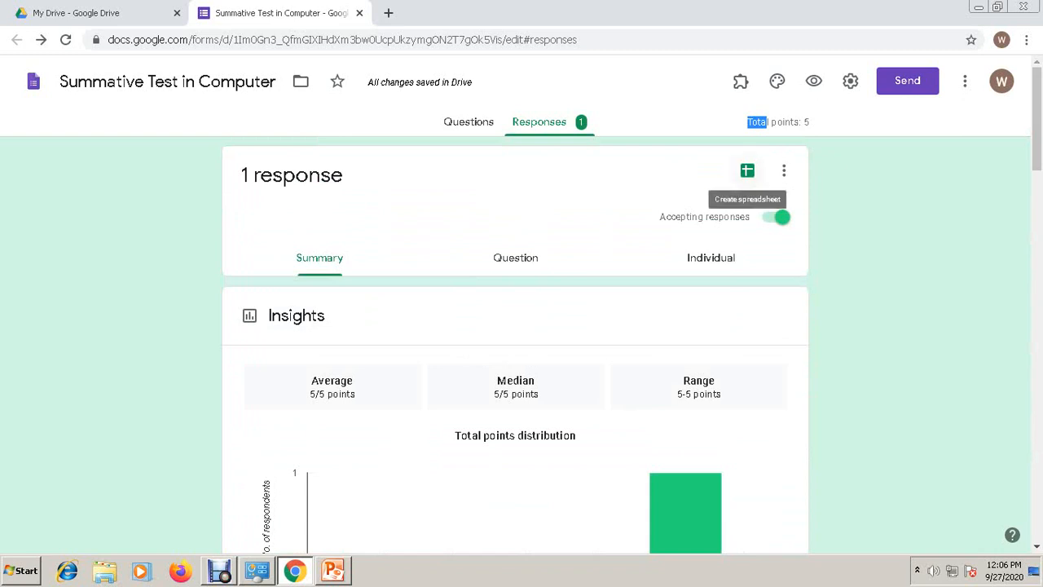
pyautogui.click(747, 171)
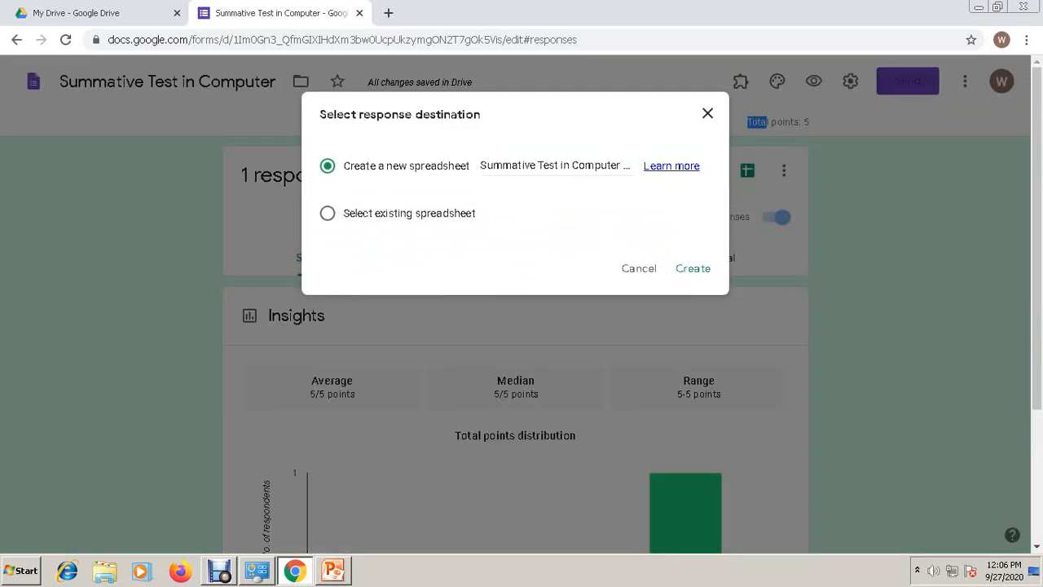
# - Create a new 'Summative Test in Computer (Responses)' spreadsheet, review the response row, and close it
pyautogui.click(693, 268)
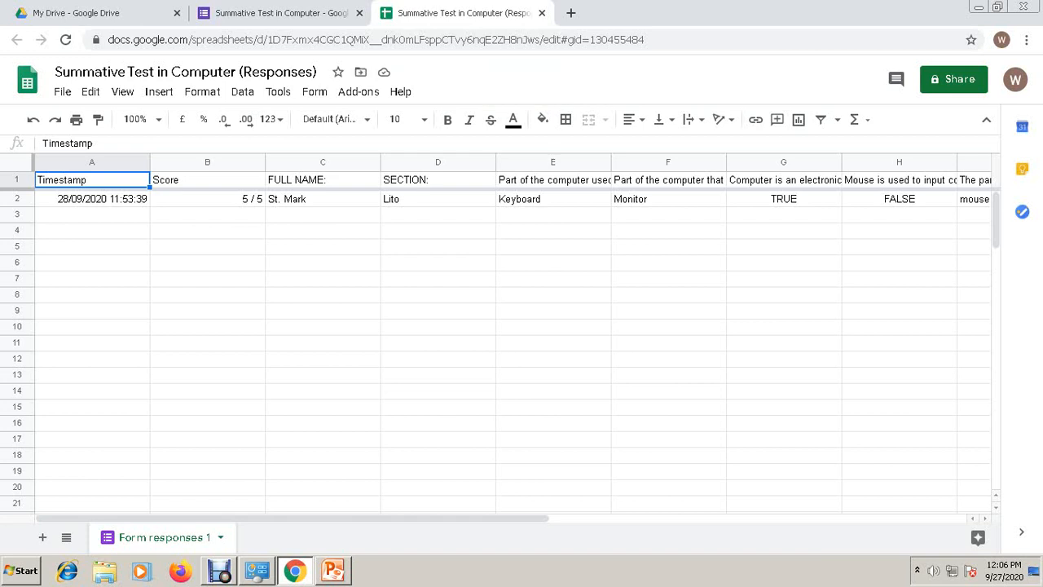
pyautogui.moveTo(291, 518); pyautogui.dragTo(665, 518)
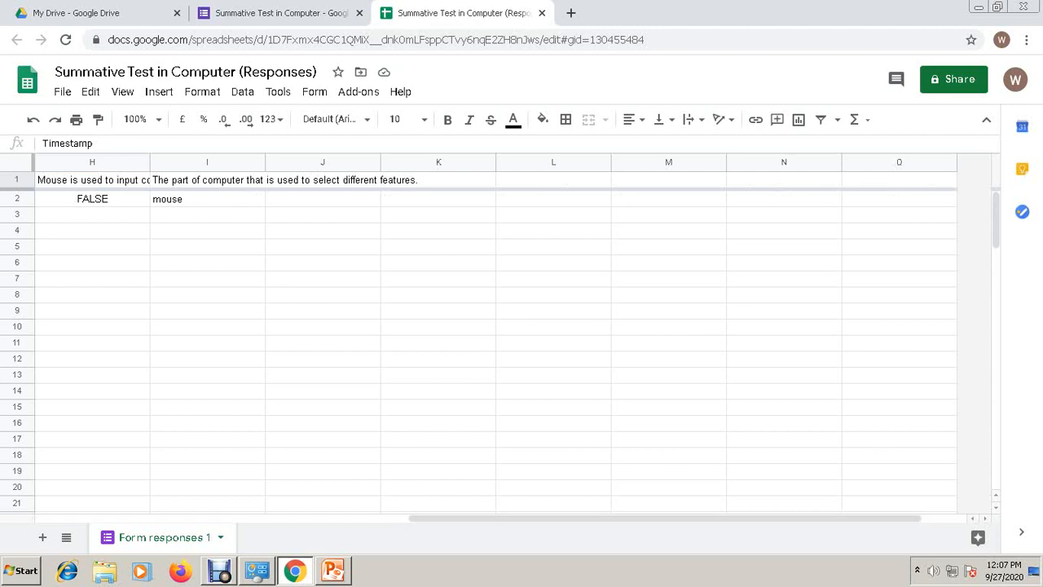
pyautogui.moveTo(665, 518); pyautogui.dragTo(292, 518)
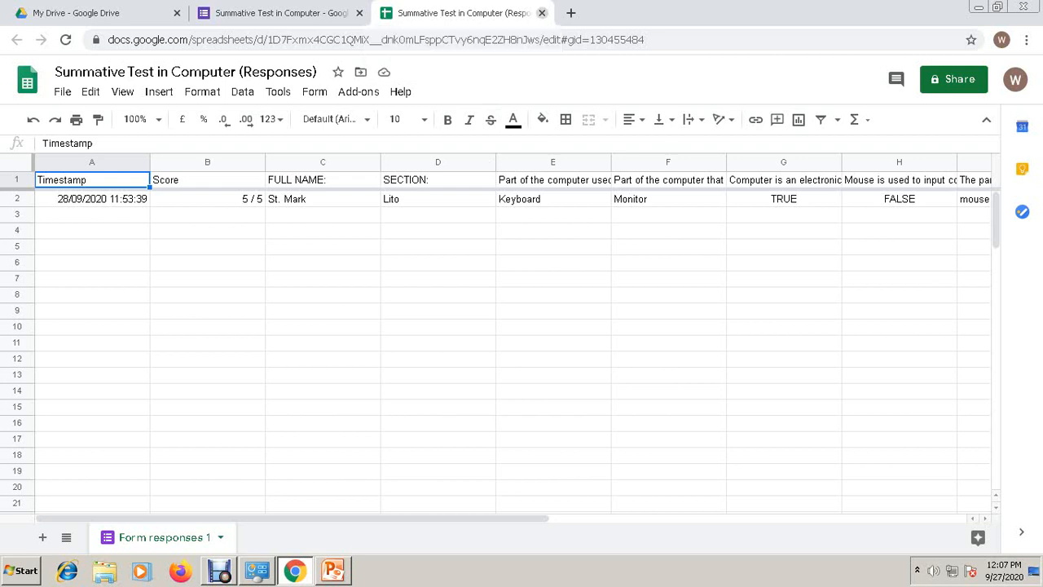
pyautogui.click(542, 13)
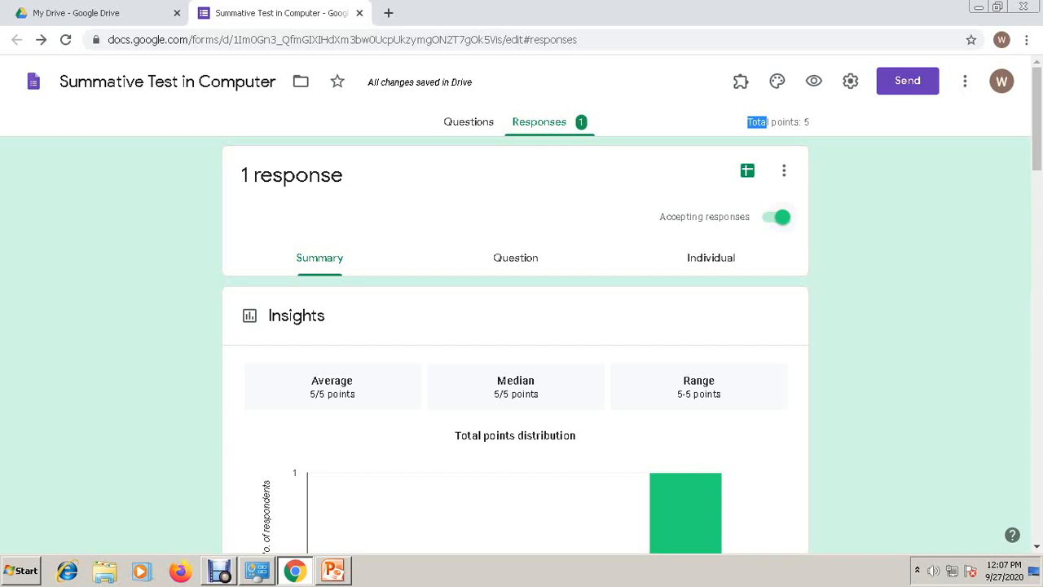
# - Turn off accepting responses, then turn it back on for the quiz
pyautogui.click(777, 217)
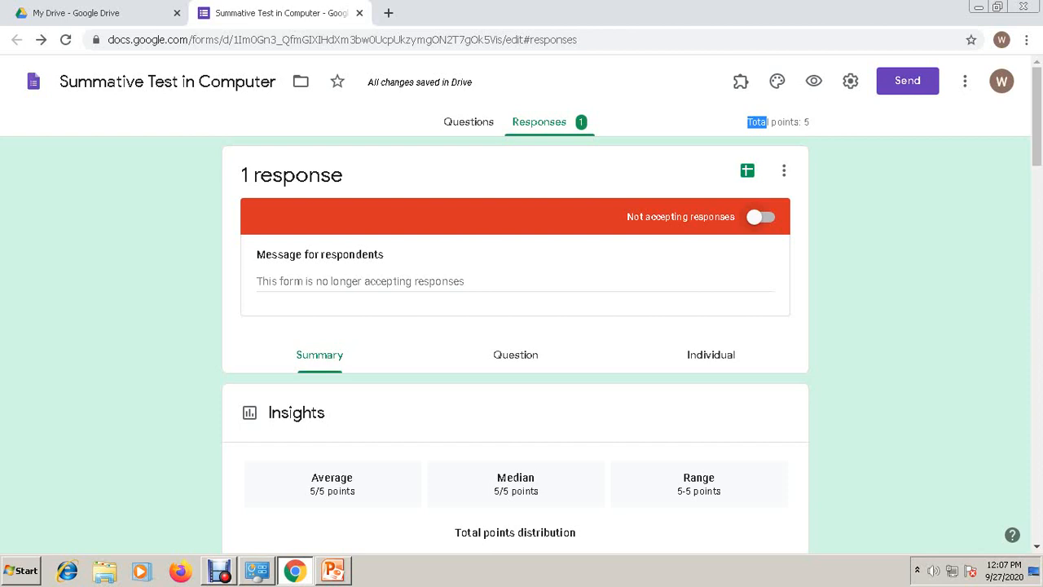
pyautogui.click(756, 217)
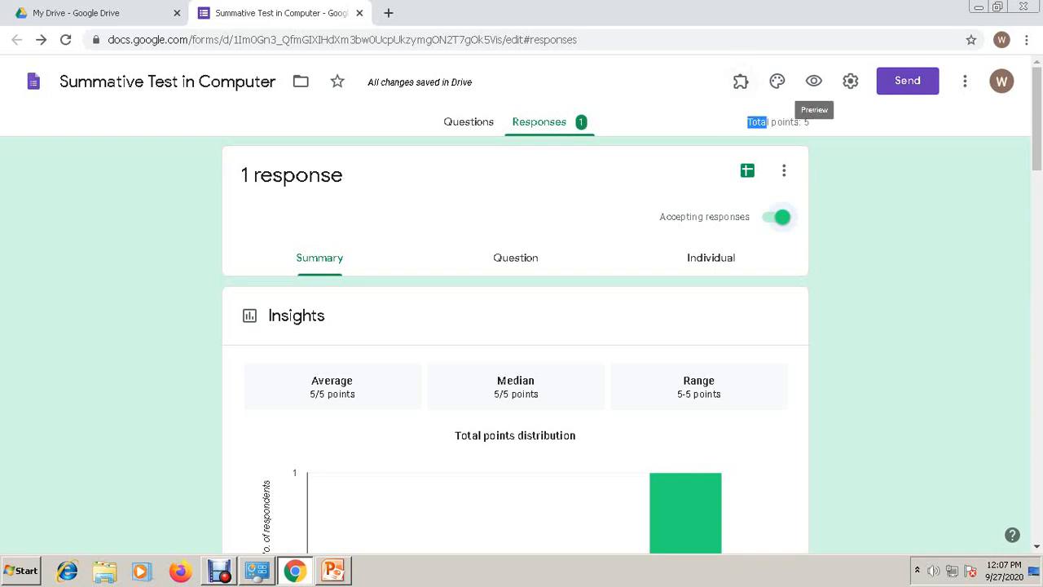
pyautogui.click(964, 80)
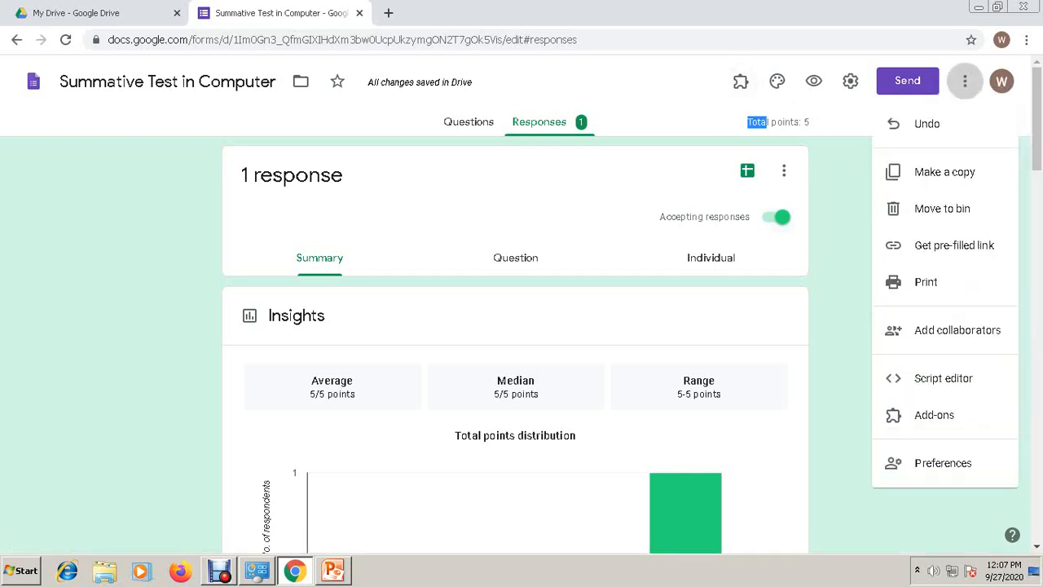
pyautogui.click(934, 414)
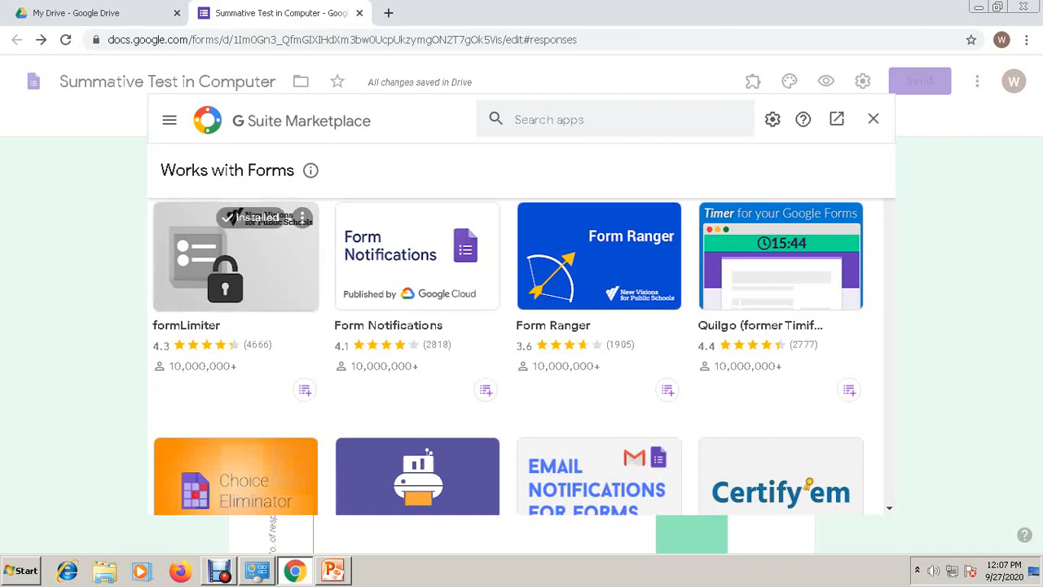
pyautogui.click(236, 256)
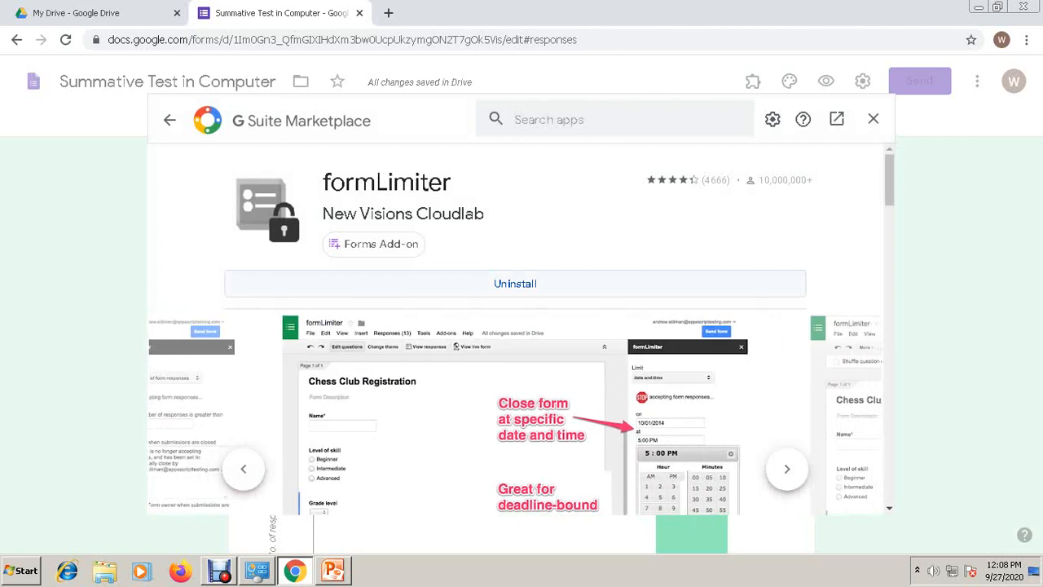
pyautogui.click(873, 119)
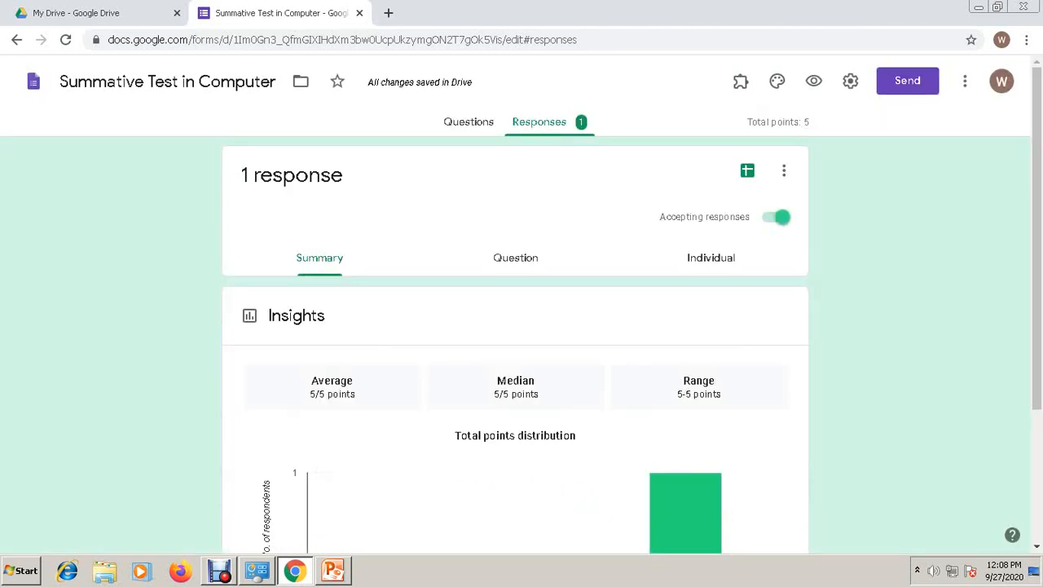
pyautogui.click(739, 81)
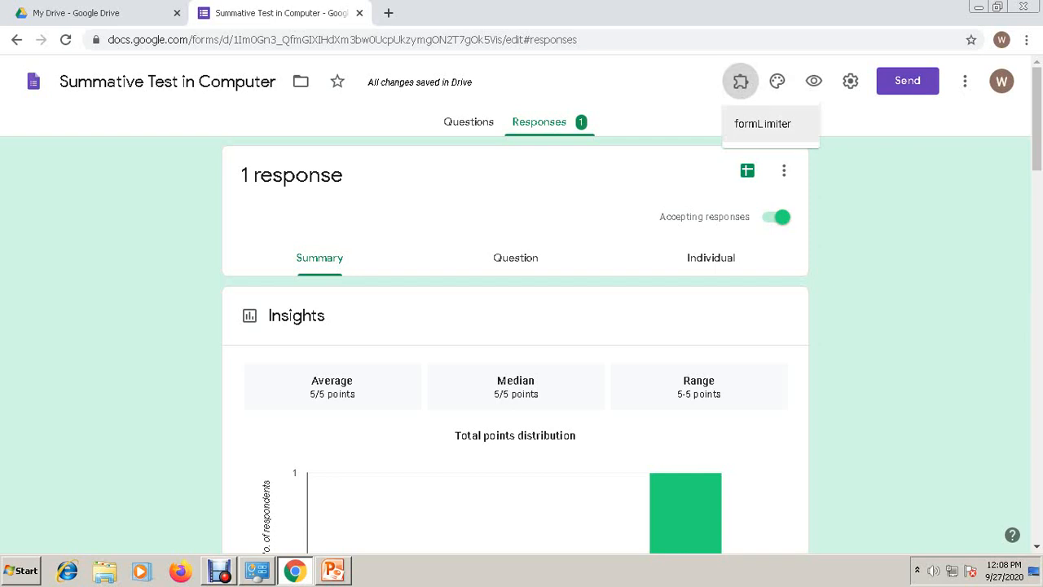
pyautogui.click(762, 123)
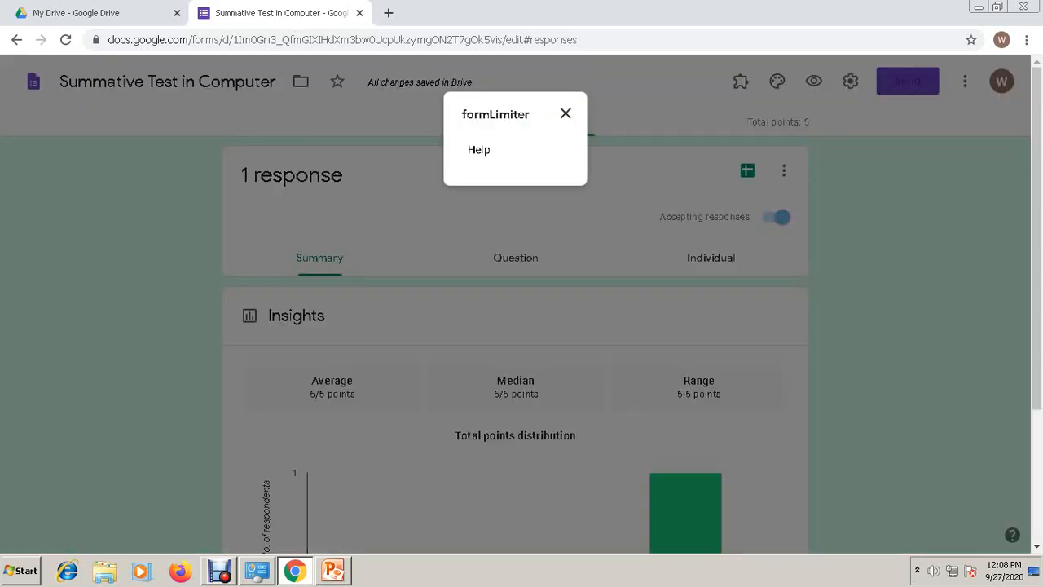
pyautogui.click(565, 113)
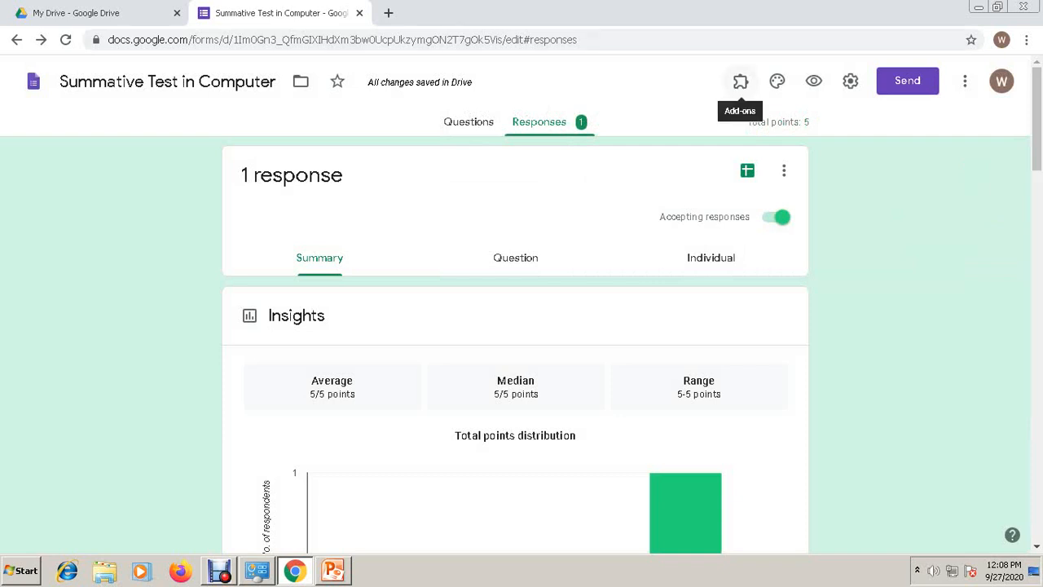
pyautogui.click(740, 81)
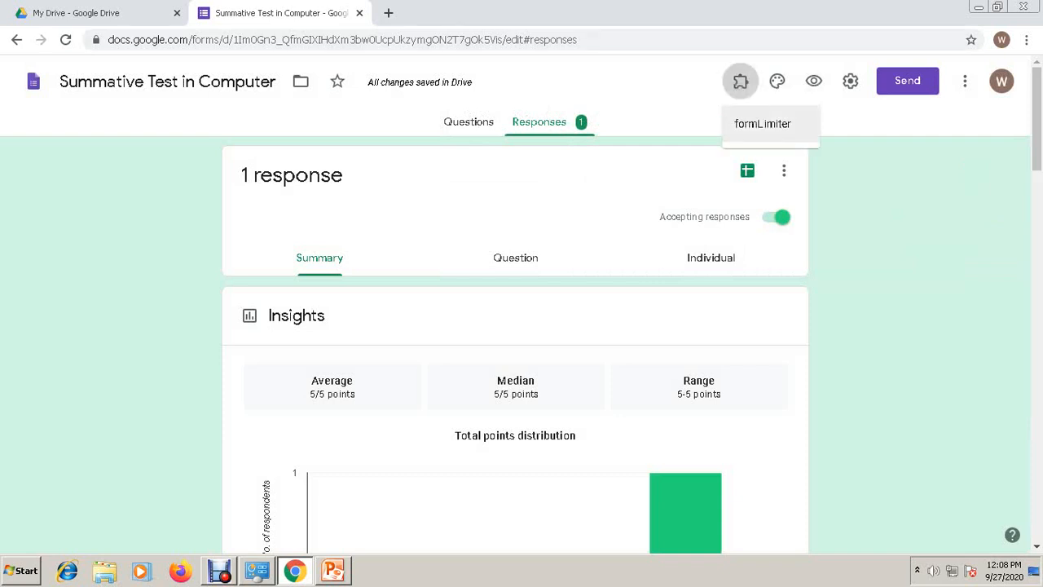
pyautogui.click(763, 123)
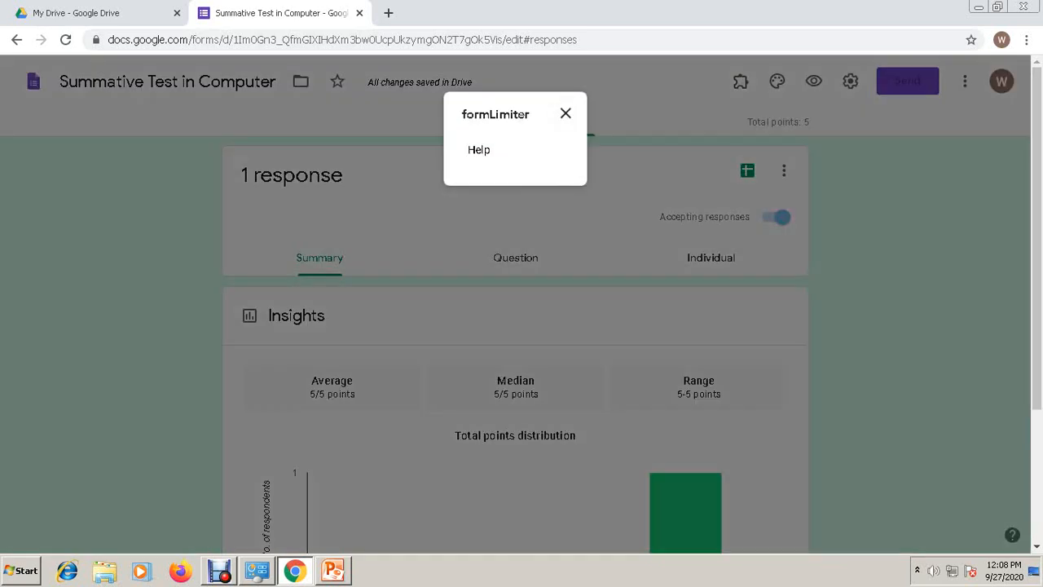
pyautogui.click(565, 113)
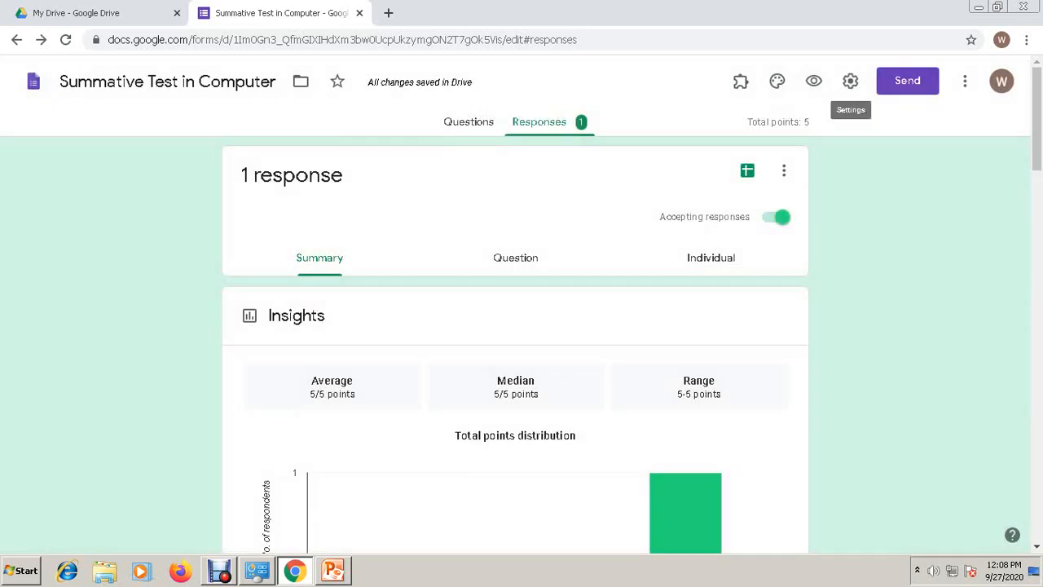
# - Uninstall the formLimiter add-on through the form's Add-ons marketplace
pyautogui.click(965, 80)
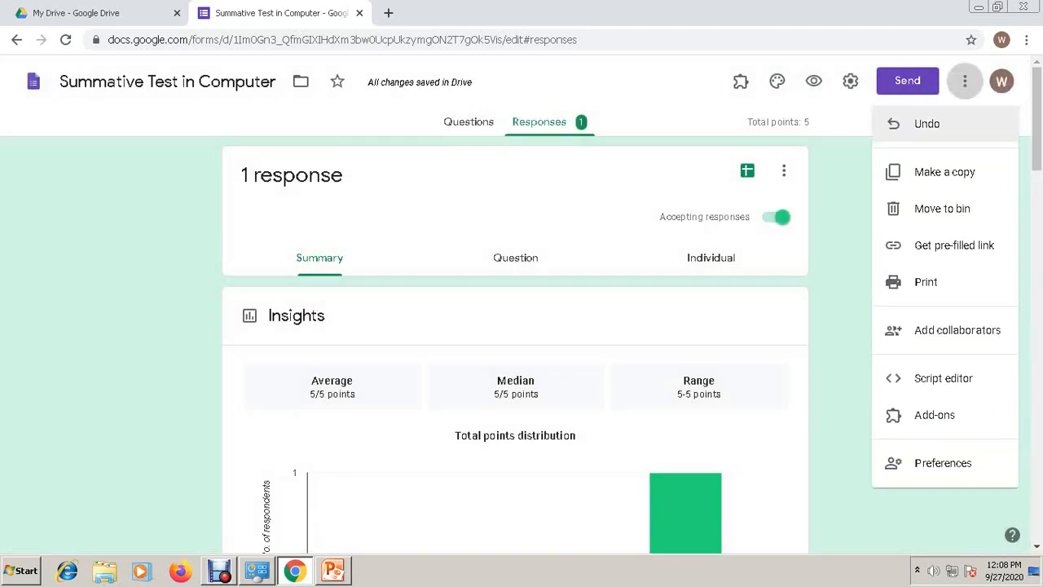
pyautogui.click(934, 414)
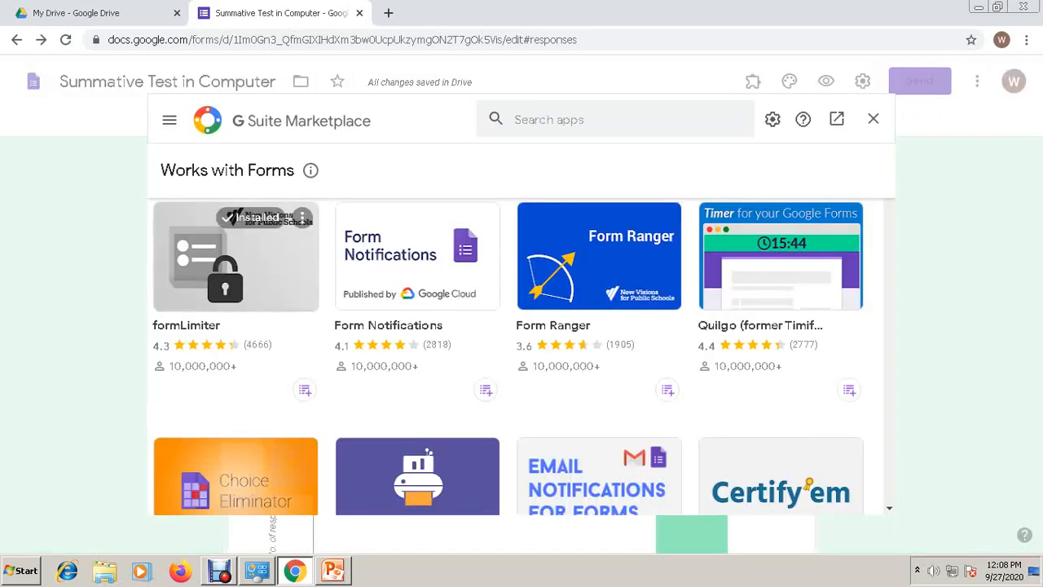
pyautogui.click(244, 277)
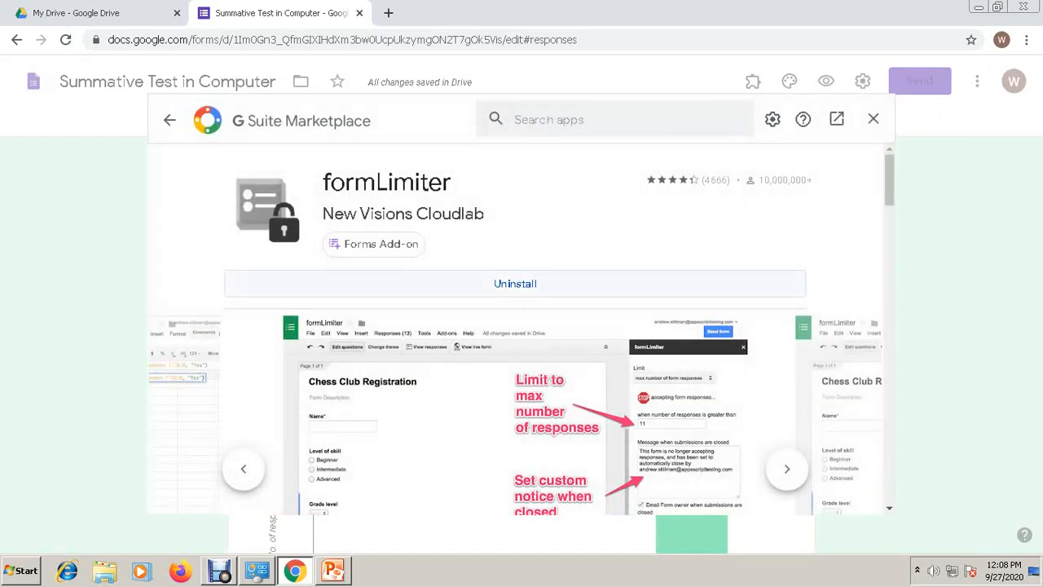
pyautogui.click(515, 283)
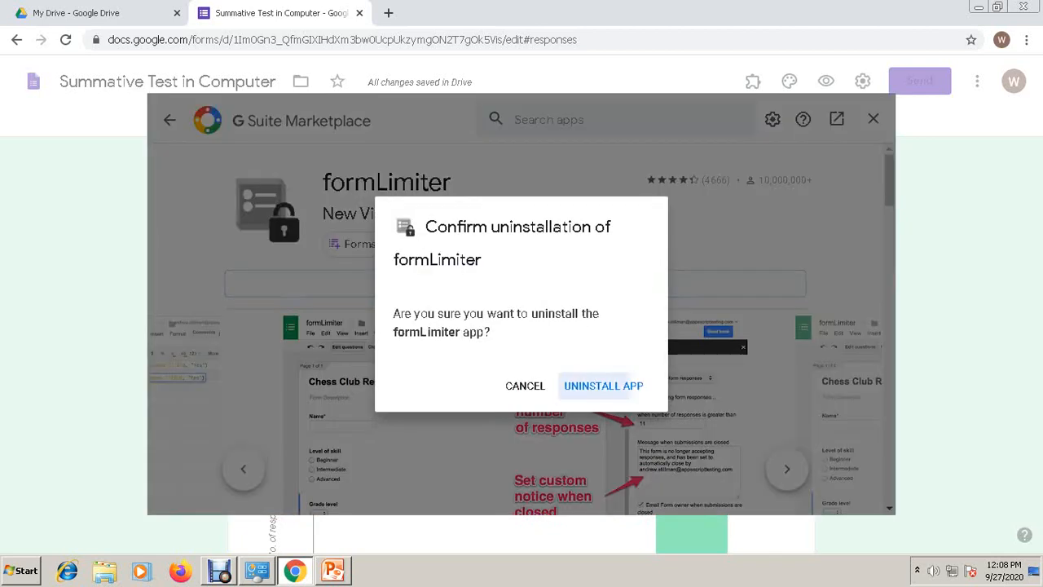
pyautogui.click(590, 384)
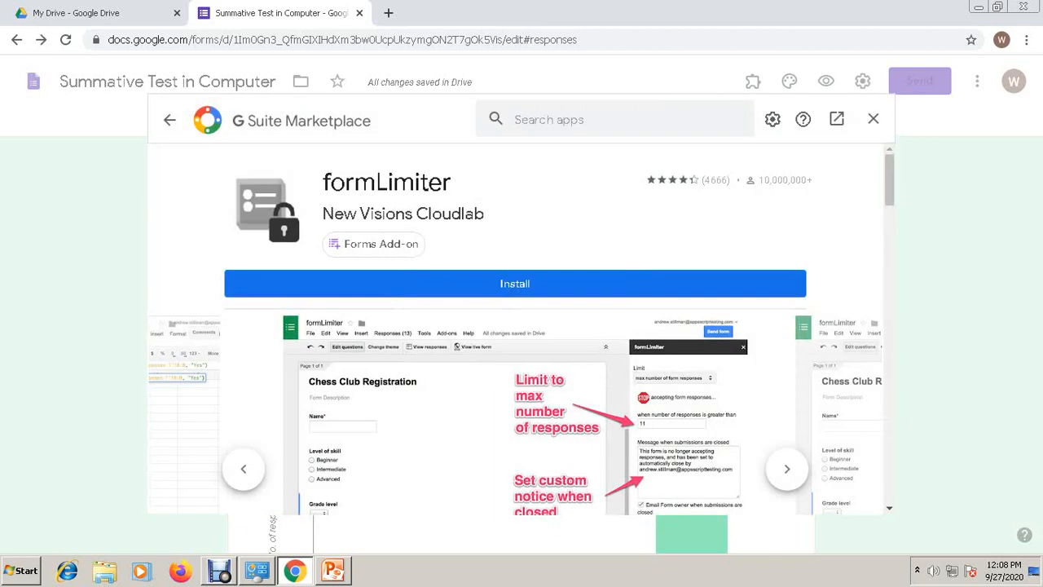
# - Reinstall formLimiter, granting it access to the Google account
pyautogui.click(515, 283)
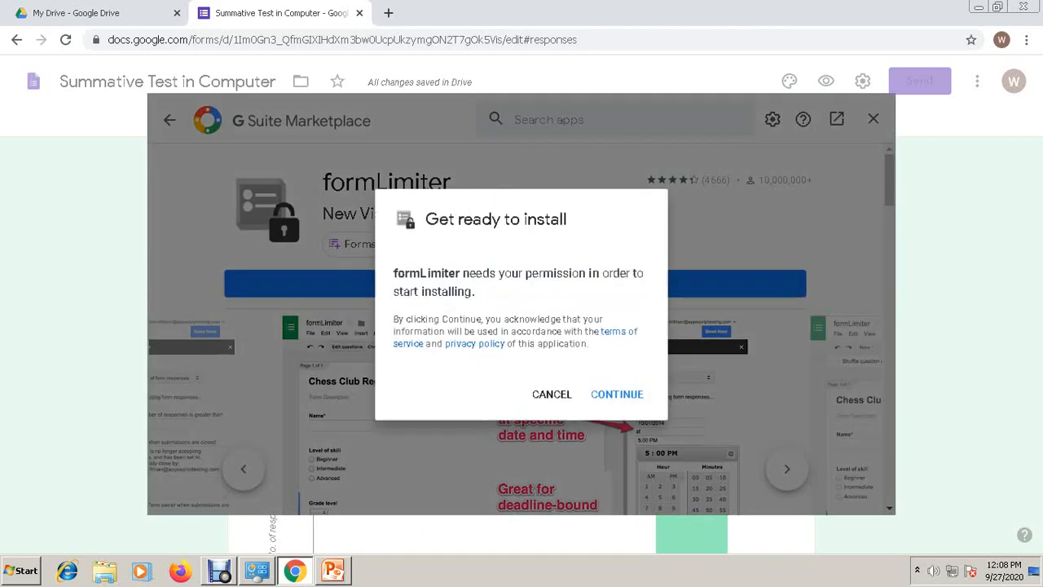
pyautogui.click(617, 394)
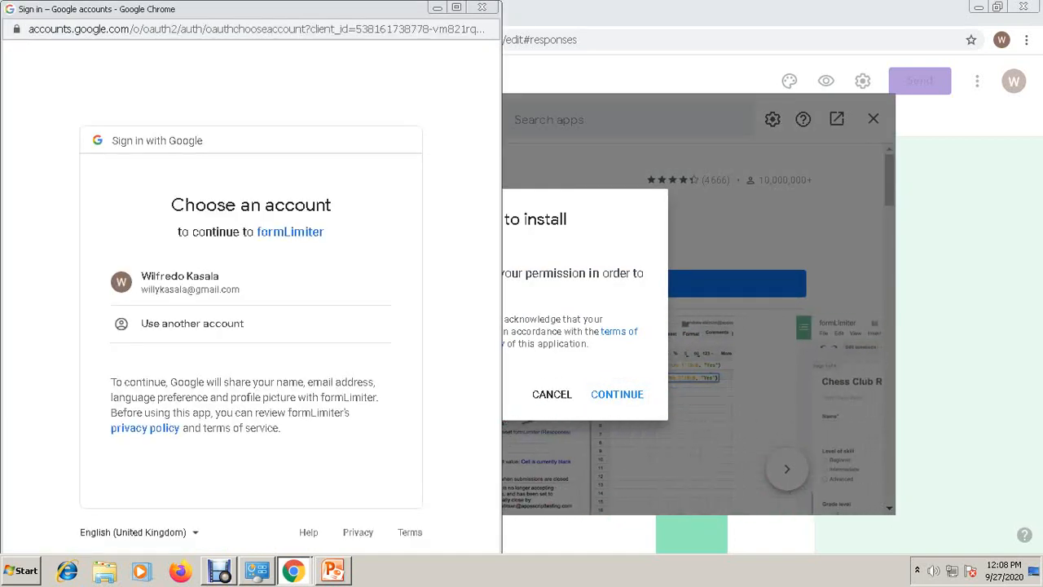
pyautogui.click(179, 281)
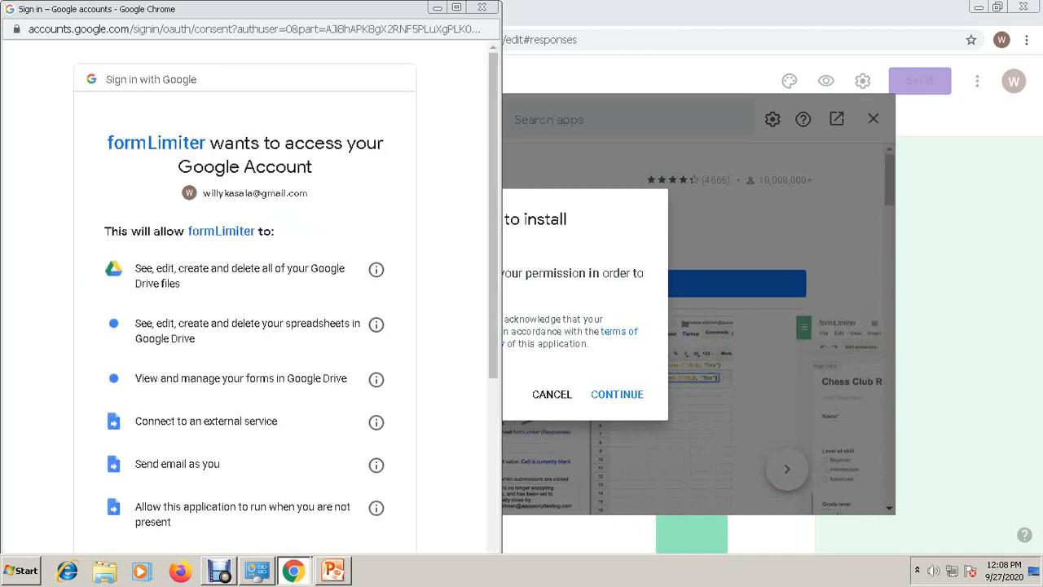
pyautogui.scroll(-3, 244, 294)
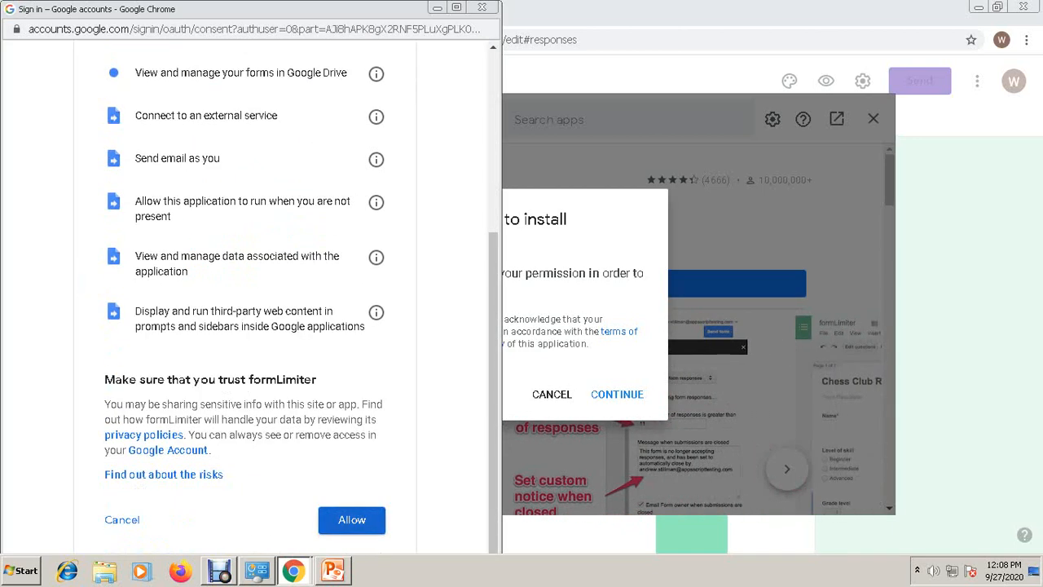
pyautogui.click(351, 519)
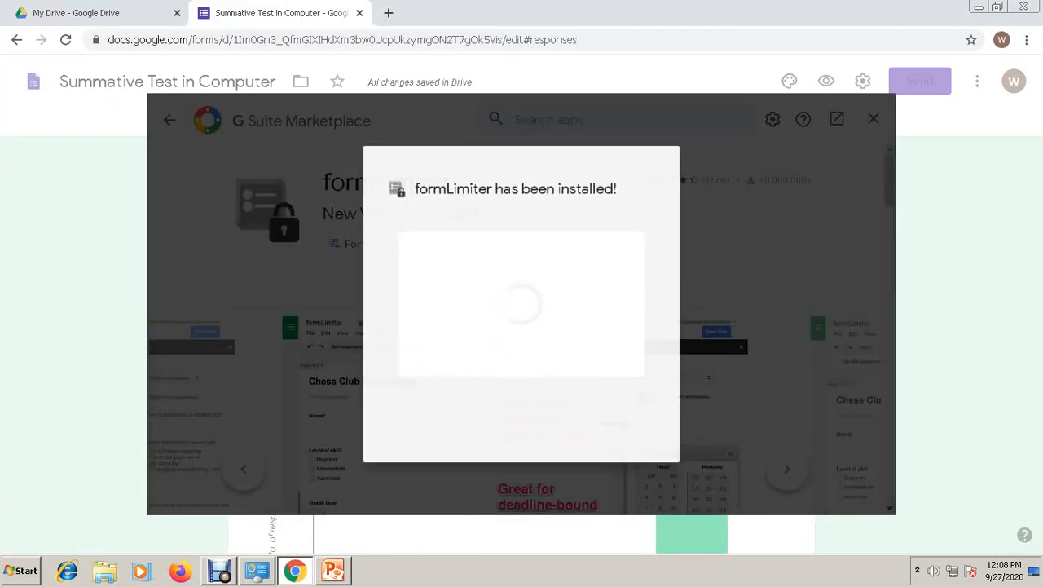
pyautogui.click(641, 451)
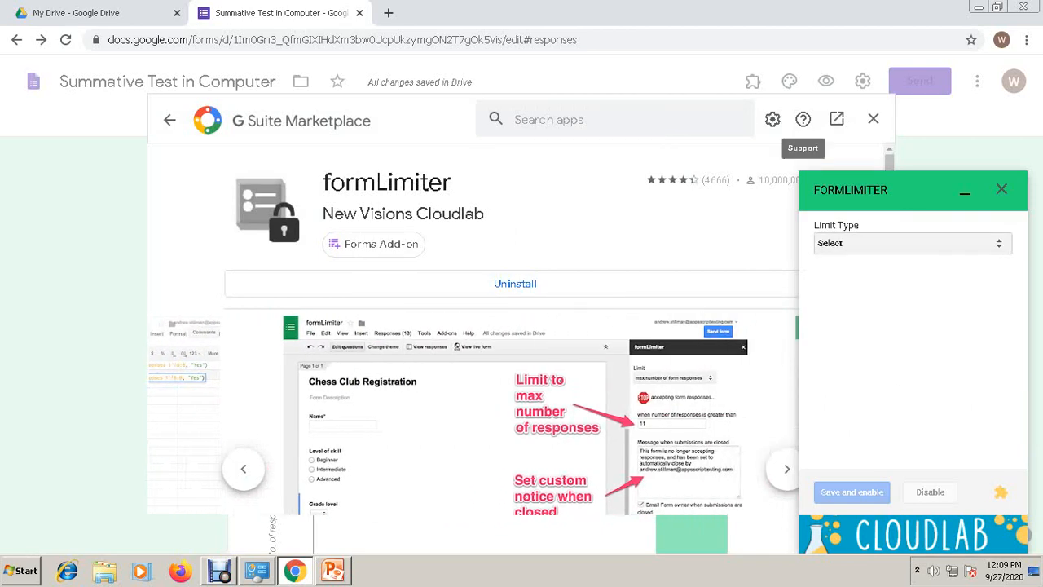
# - Set formLimiter to close the quiz by date and time on 09/28/2020 at 5:00 PM
pyautogui.click(912, 243)
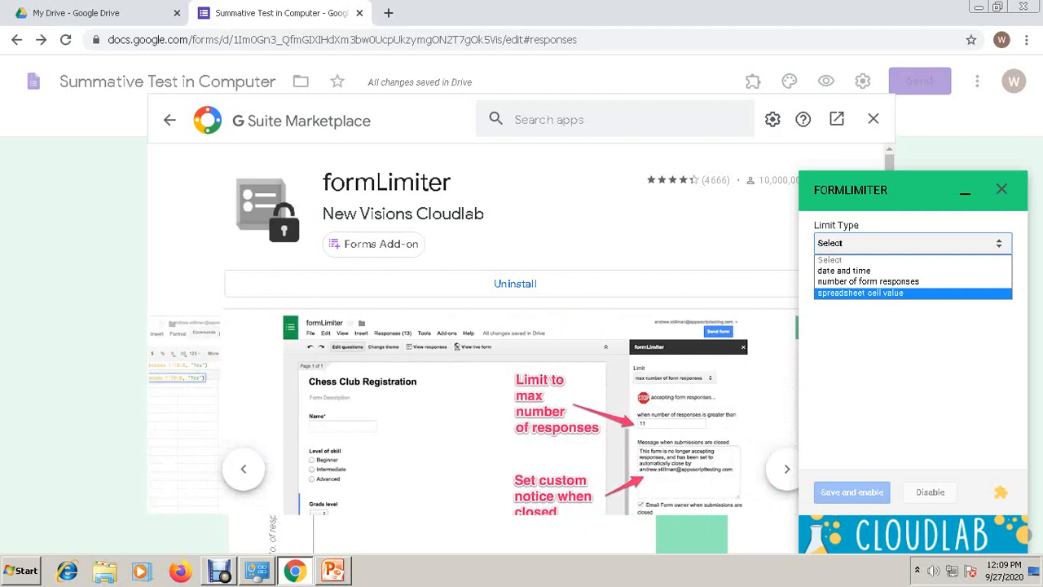
pyautogui.click(844, 271)
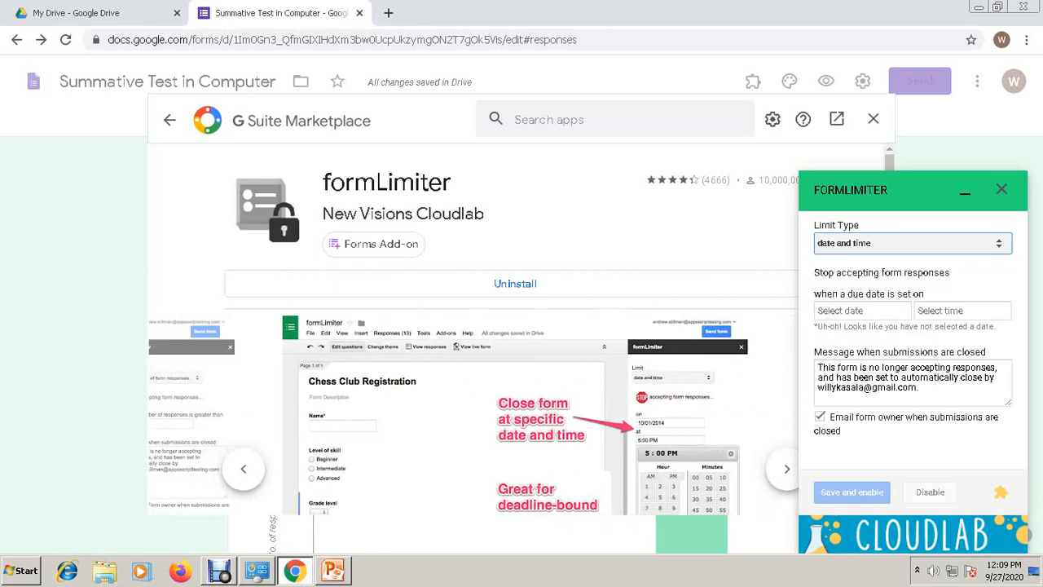
pyautogui.click(862, 311)
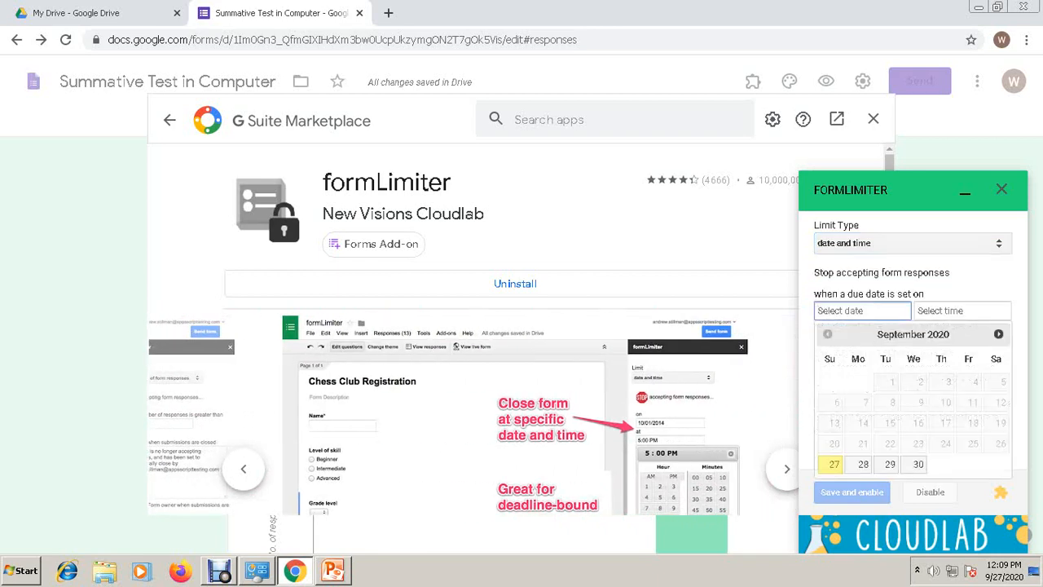
pyautogui.click(862, 464)
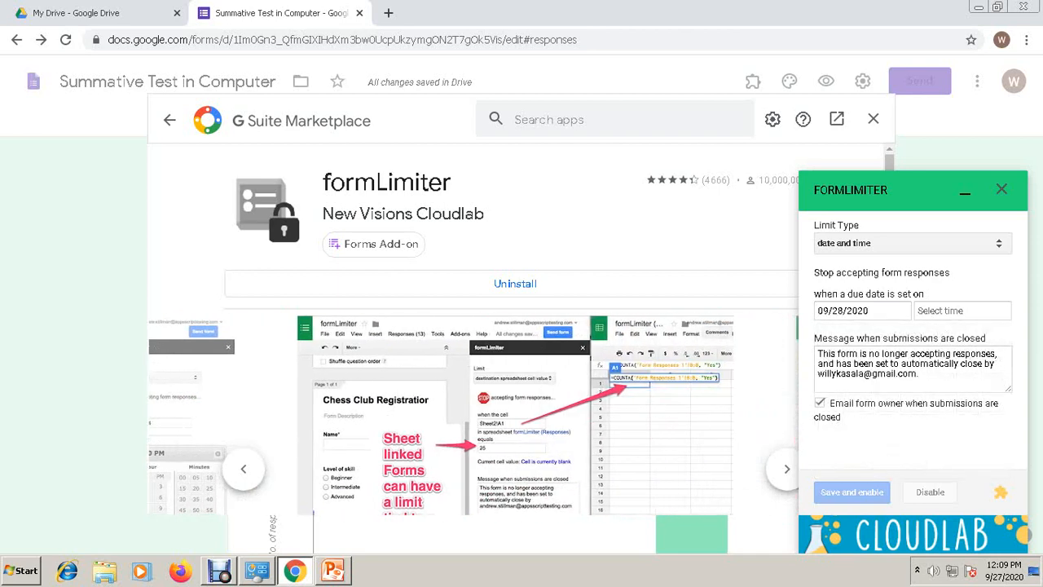
pyautogui.click(961, 311)
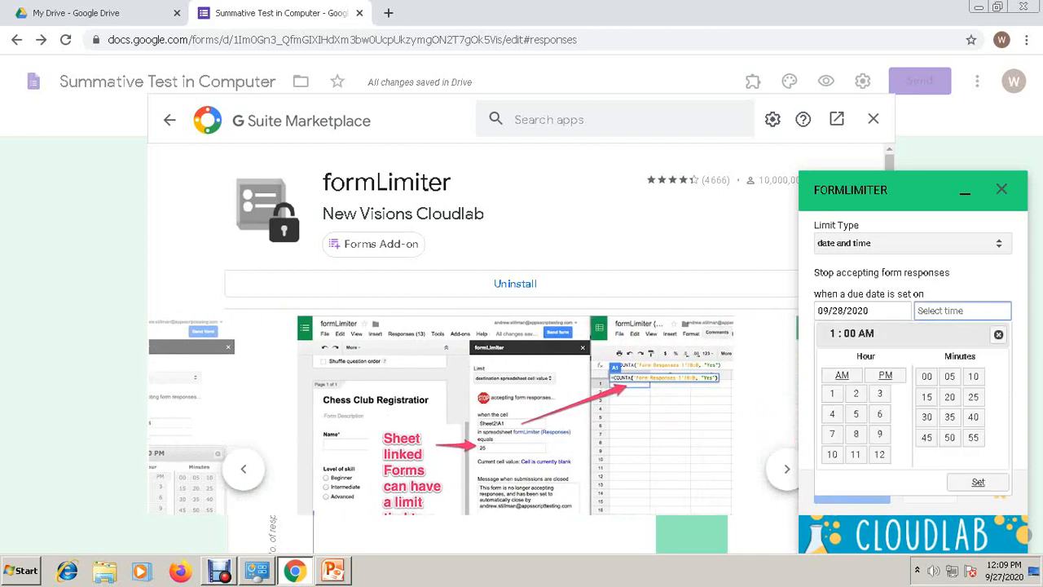
pyautogui.click(856, 414)
pyautogui.click(885, 374)
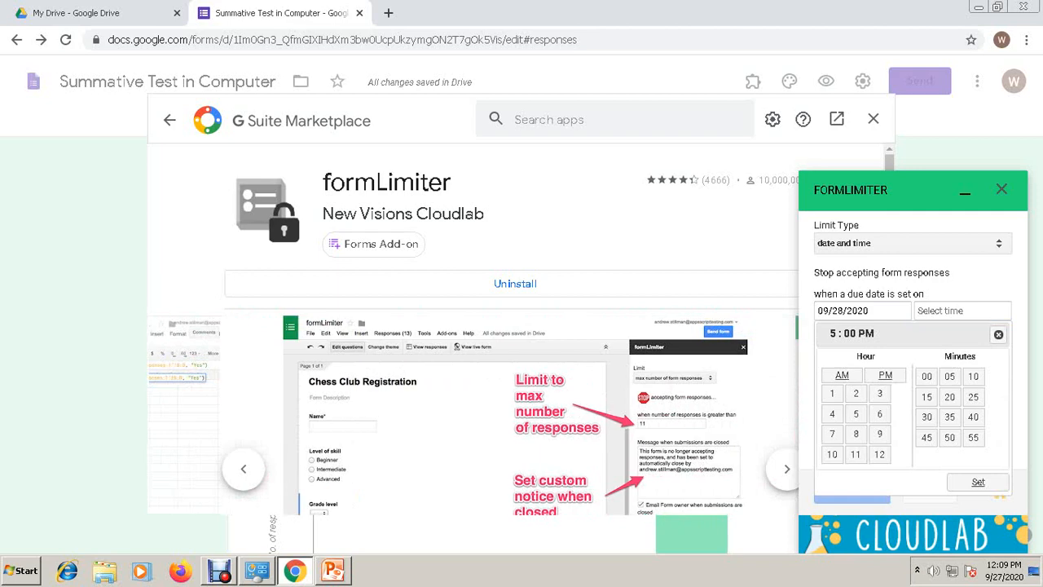
pyautogui.click(978, 481)
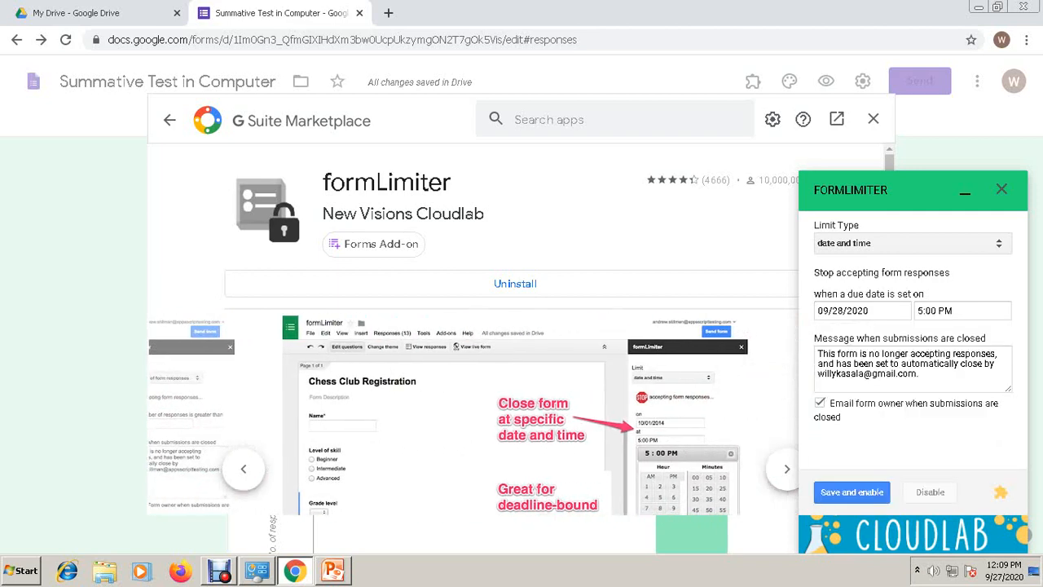
pyautogui.click(852, 491)
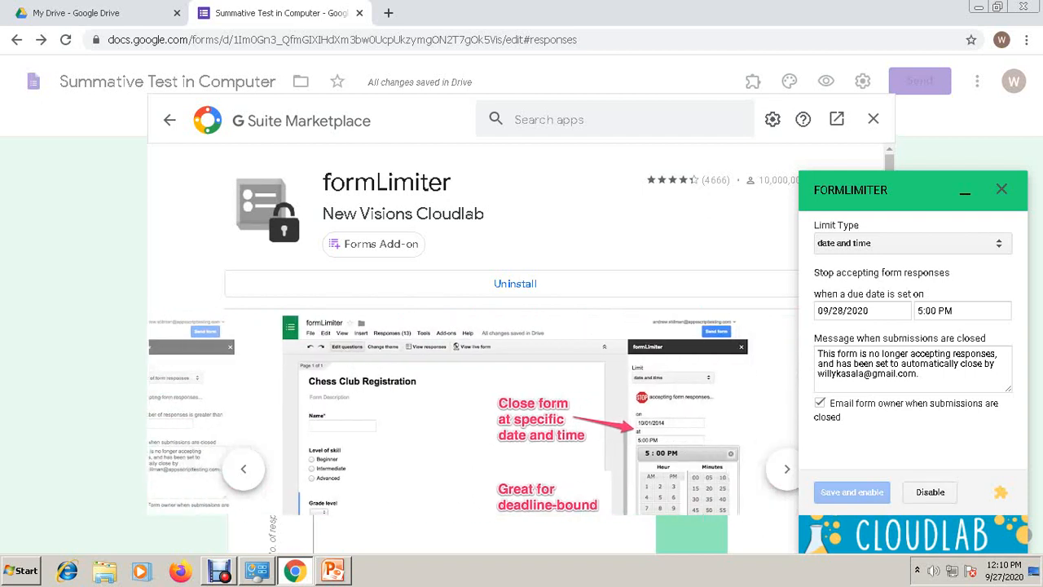
pyautogui.click(1001, 189)
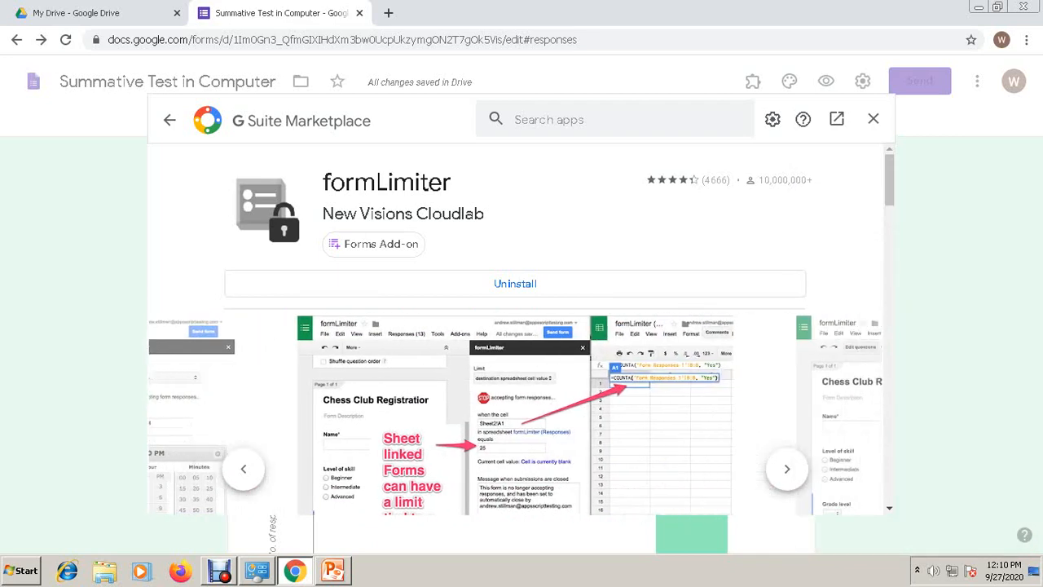
# - Close the Marketplace, return to the Questions tab, and switch to My Drive
pyautogui.click(872, 119)
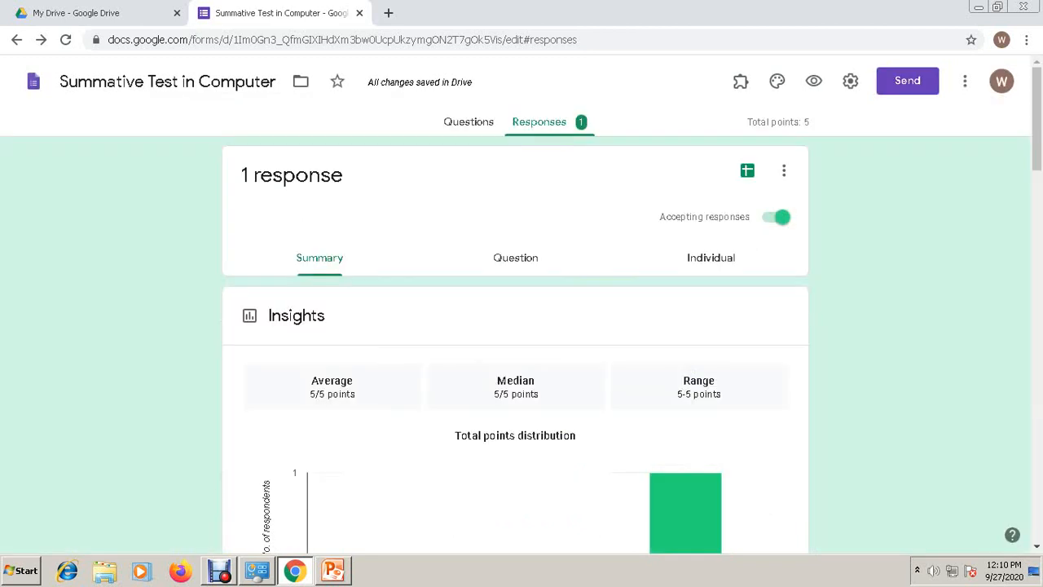
pyautogui.click(469, 121)
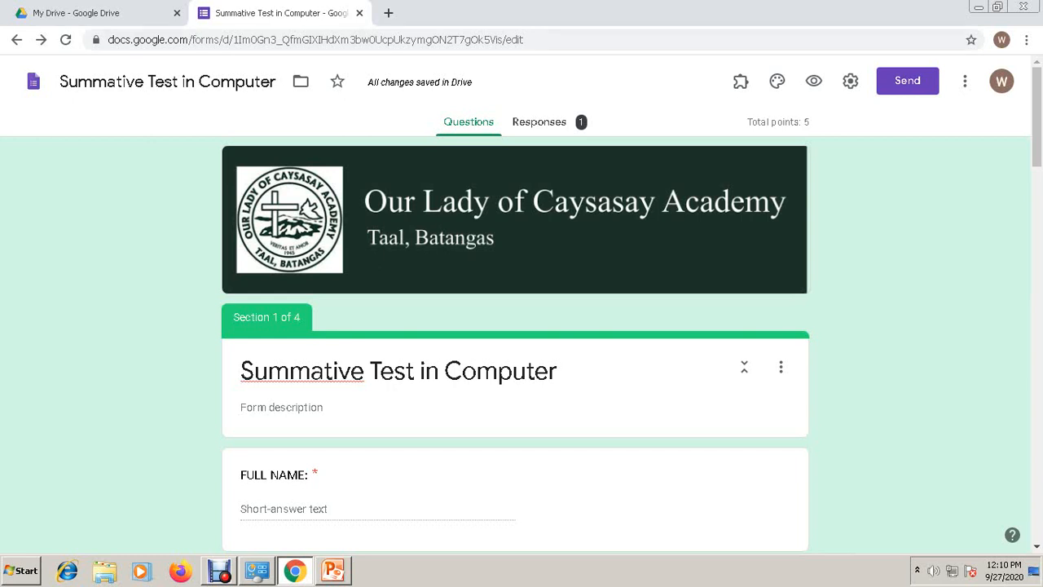
pyautogui.click(76, 13)
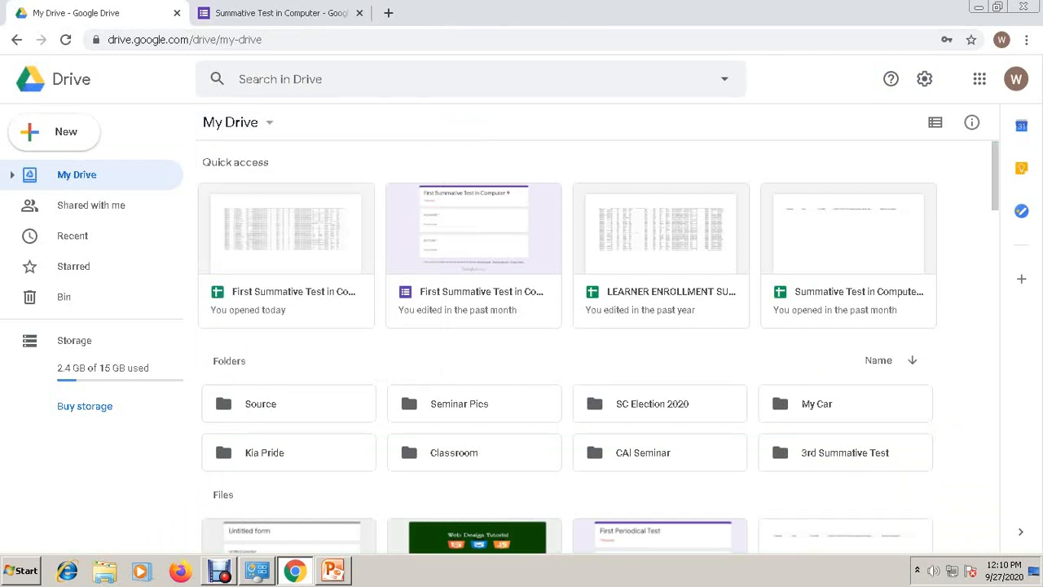
# - Open sharing for the earlier summative test form, dismiss it unchanged, and return to the form editor
pyautogui.click(473, 261)
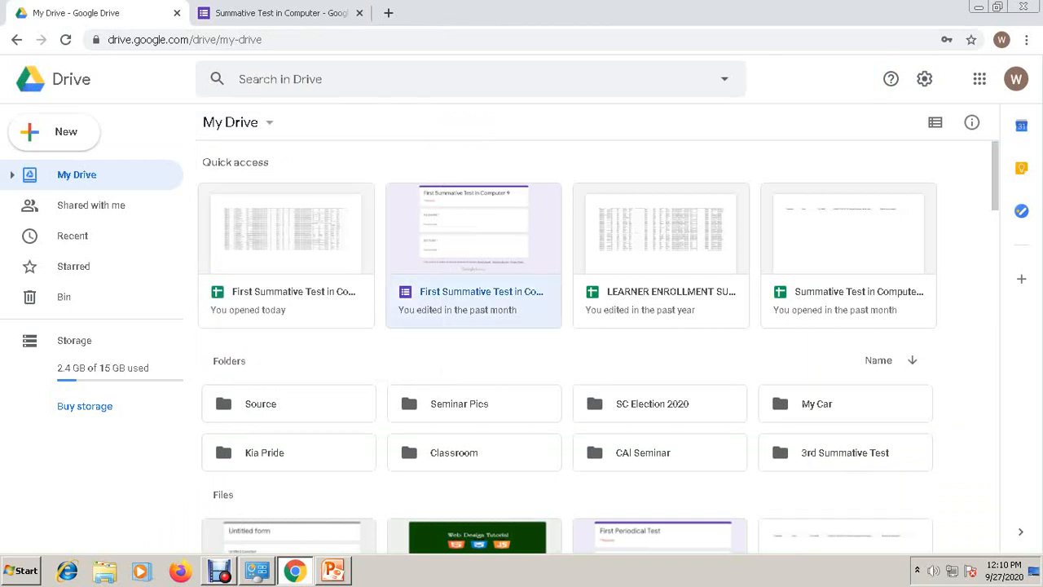
pyautogui.rightClick(461, 173)
pyautogui.click(522, 256)
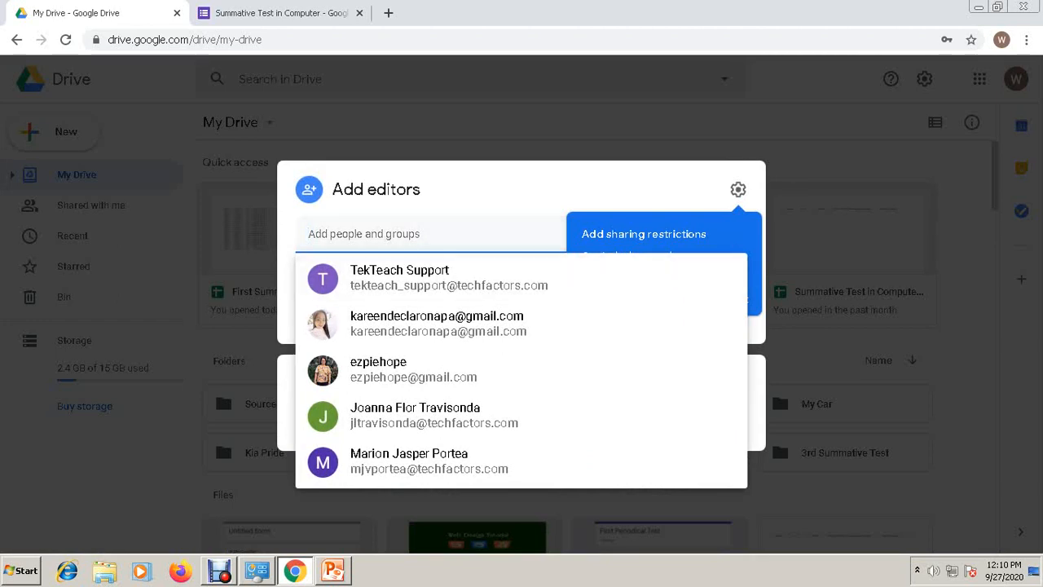
pyautogui.press('Escape')
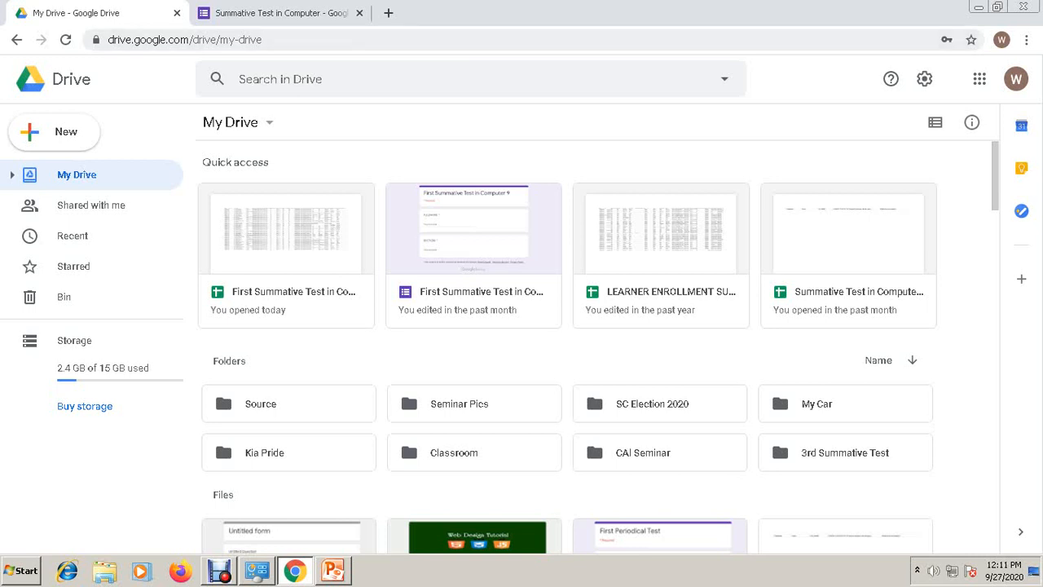
pyautogui.hotkey('ctrl', 'Tab')
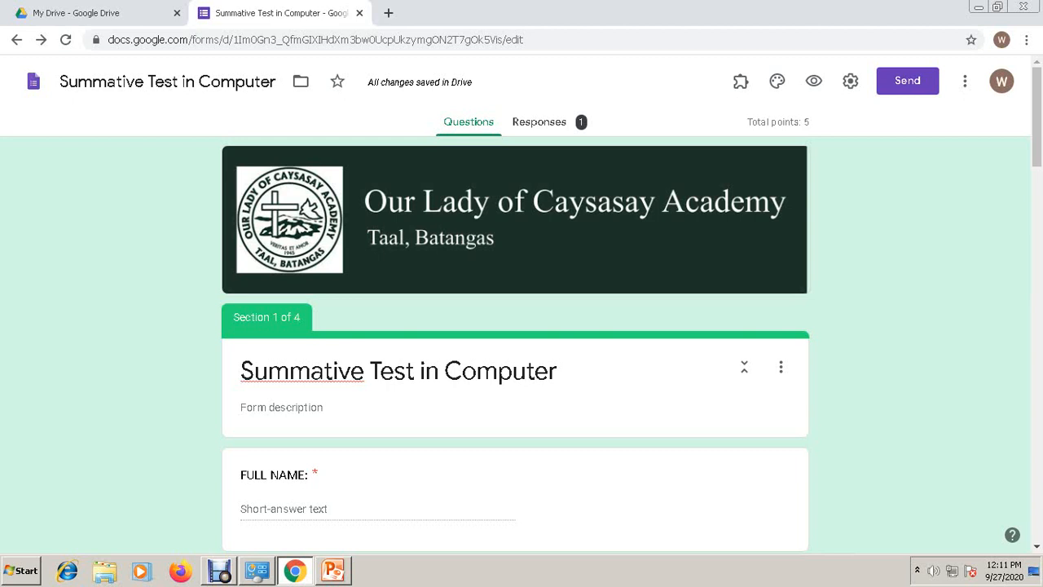
# - Preview the live form, view the earlier response's score, then close the preview tabs
pyautogui.click(813, 81)
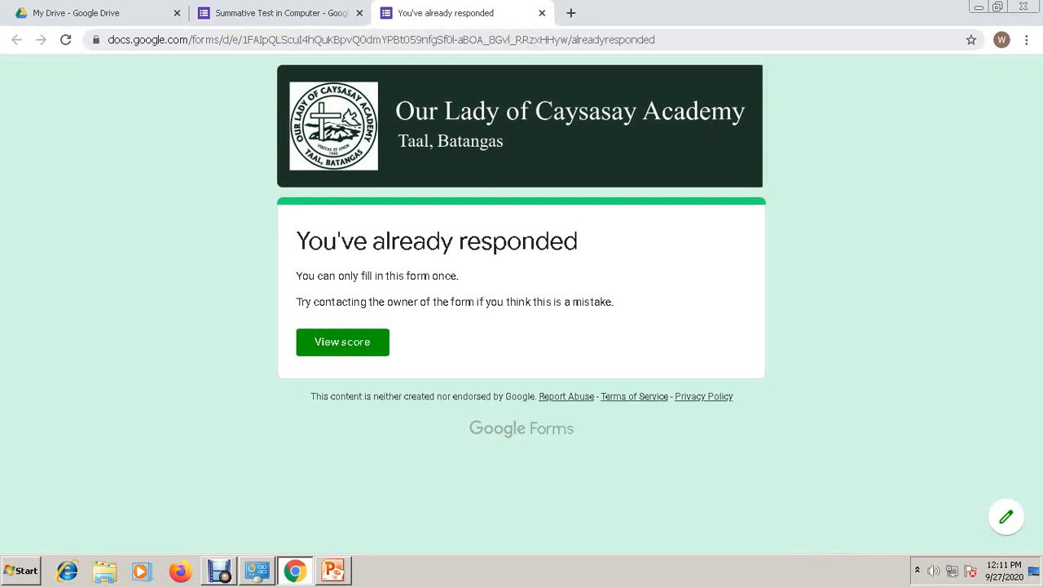
pyautogui.click(343, 342)
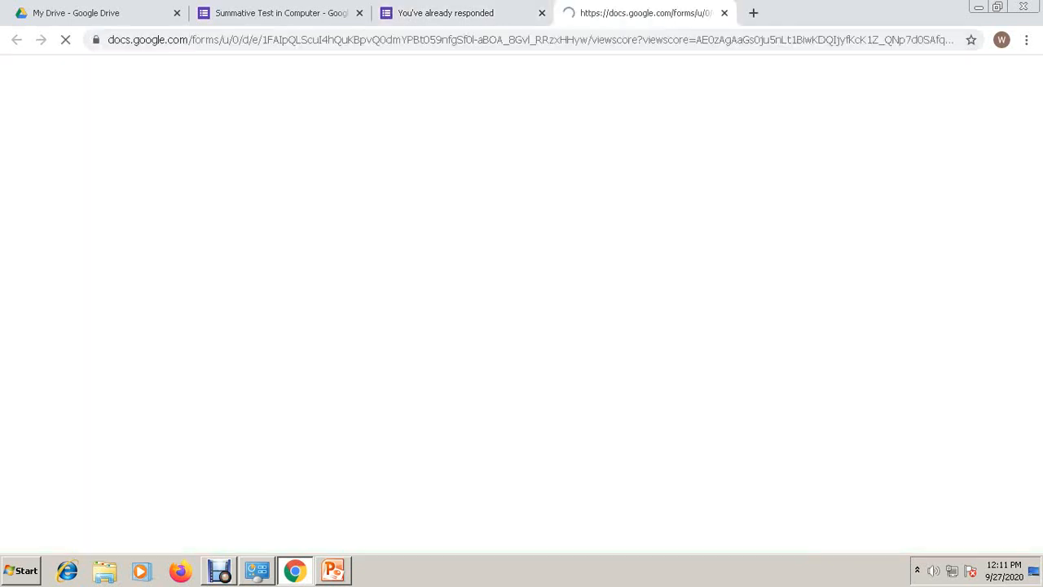
pyautogui.click(724, 13)
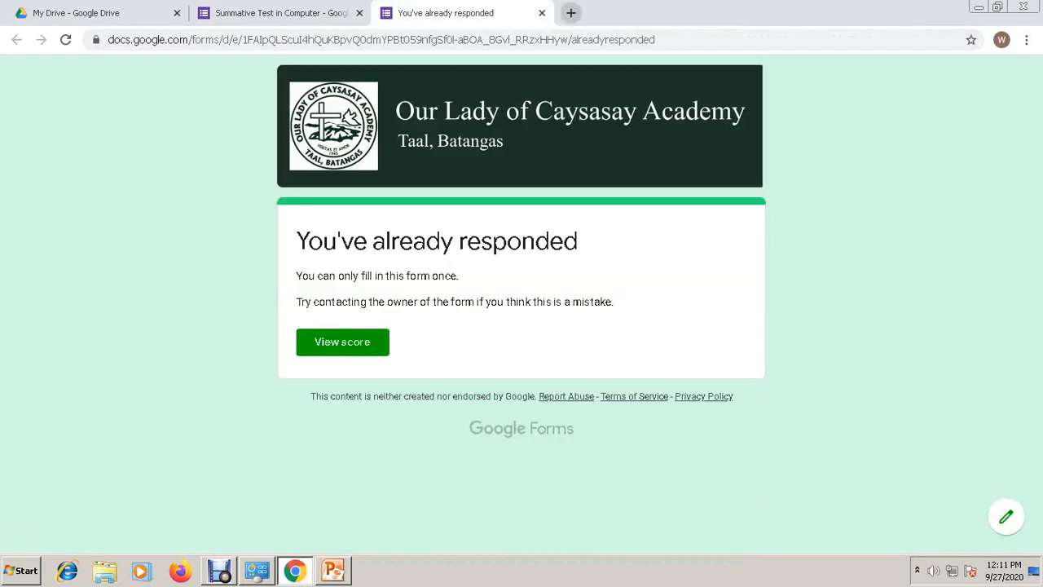
pyautogui.click(541, 13)
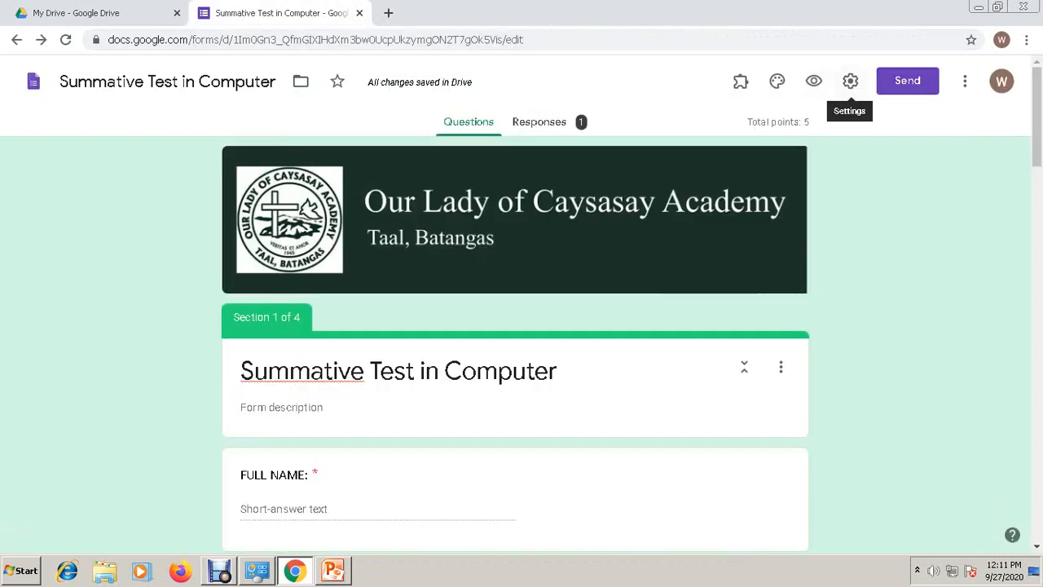
# - Switch off 'Limit to 1 response' in the form's General settings and save
pyautogui.click(850, 80)
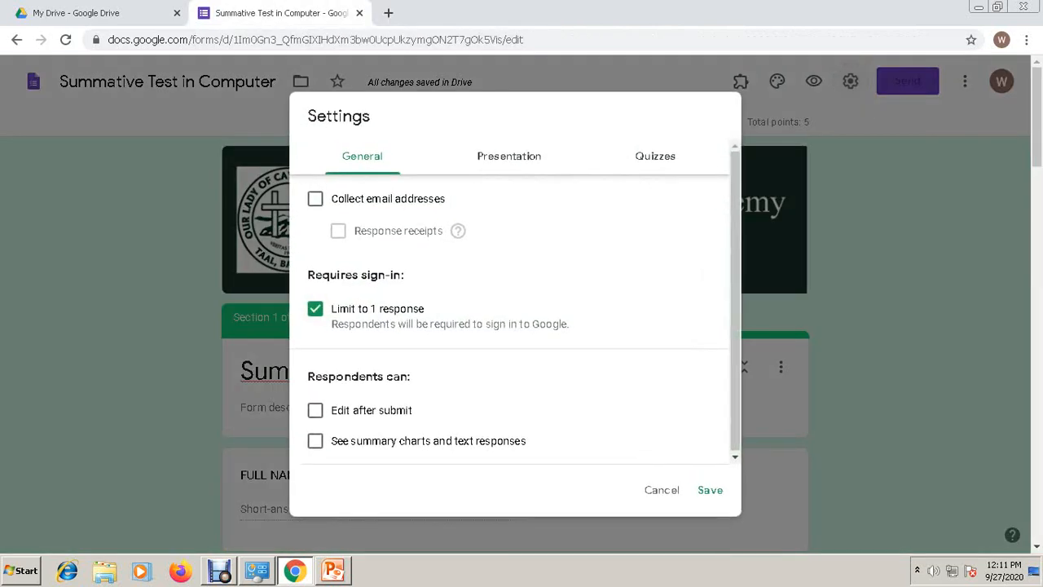
pyautogui.click(314, 308)
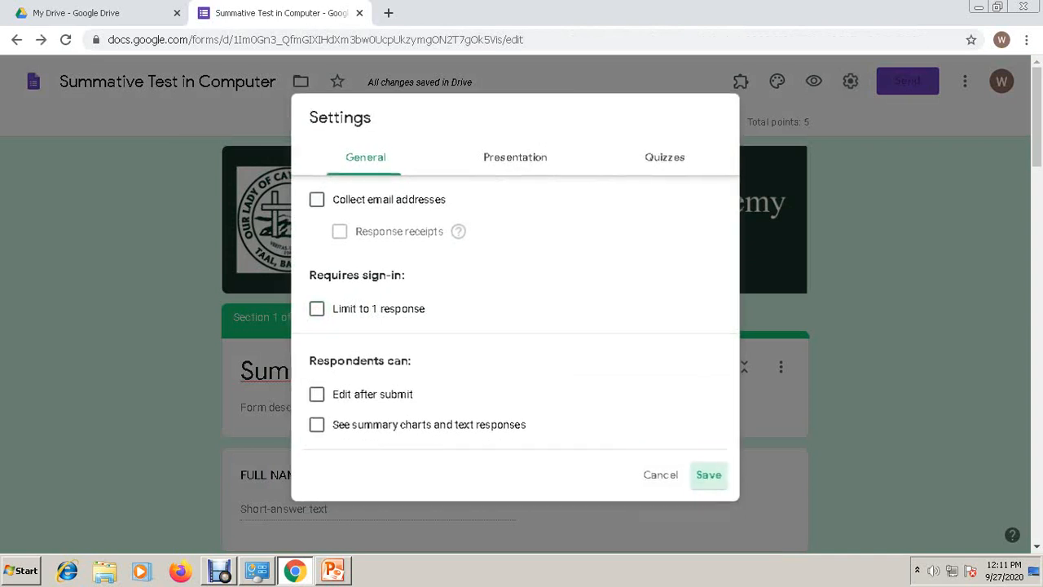
pyautogui.click(709, 476)
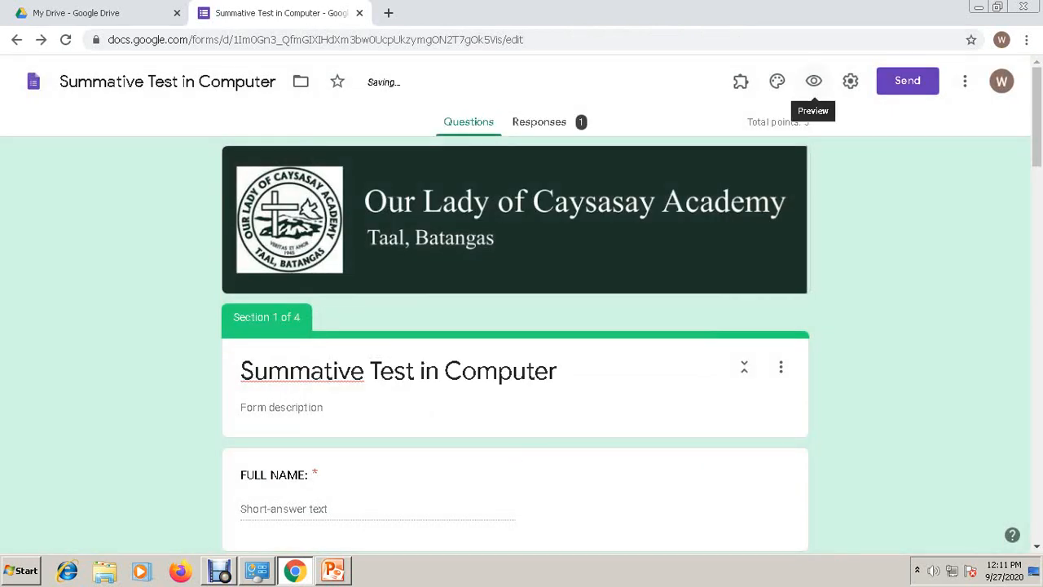
# - Preview the live form and inspect its web address ending in 'viewform'
pyautogui.click(813, 81)
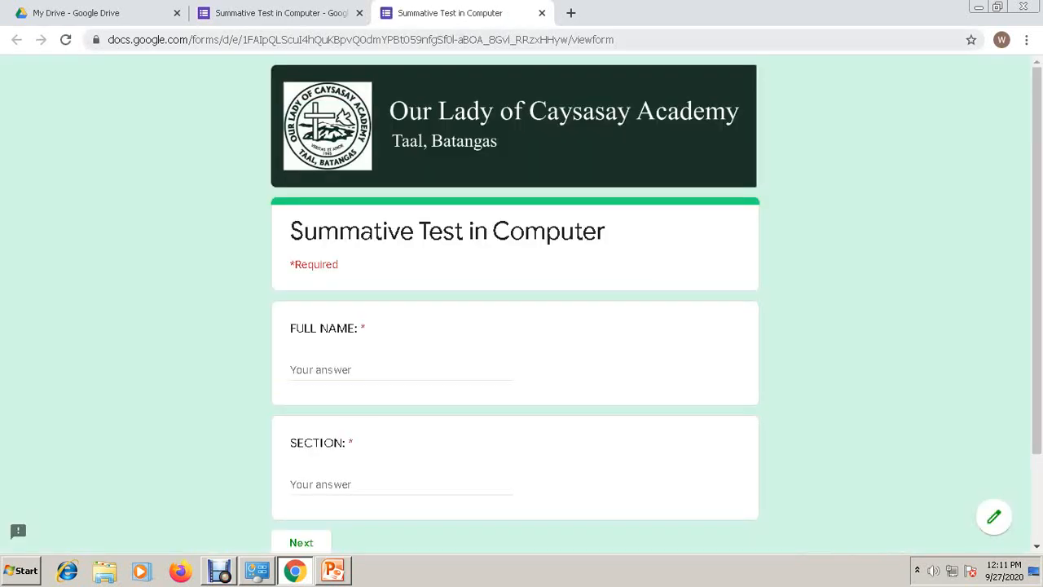
pyautogui.click(522, 39)
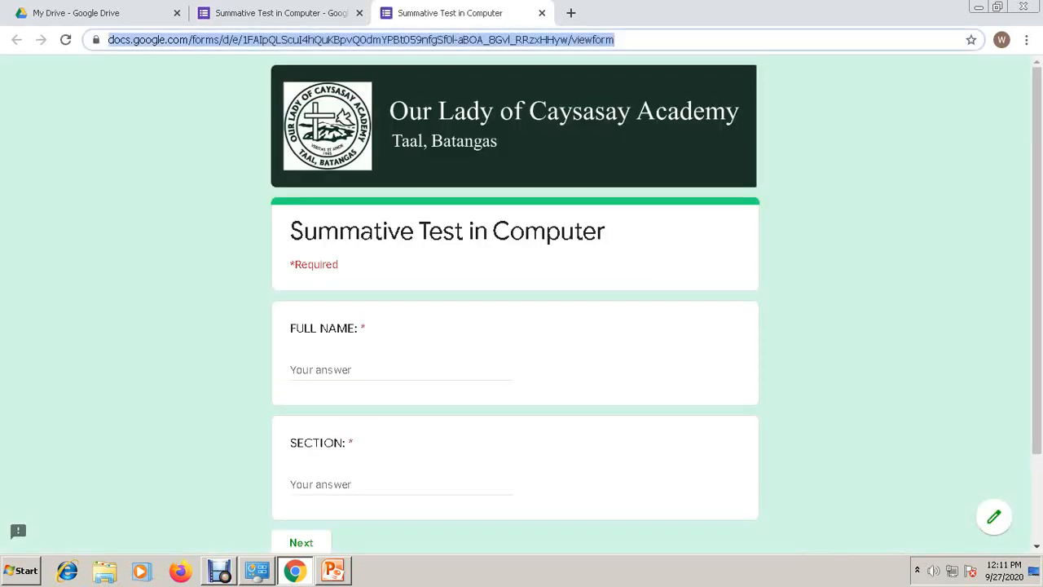
pyautogui.click(652, 40)
pyautogui.hotkey('shift', 'Left')
pyautogui.hotkey('shift', 'Left')
pyautogui.hotkey('shift', 'Left')
pyautogui.hotkey('shift', 'Left')
pyautogui.hotkey('shift', 'Left')
pyautogui.hotkey('shift', 'Left')
pyautogui.hotkey('shift', 'Left')
pyautogui.hotkey('shift', 'Left')
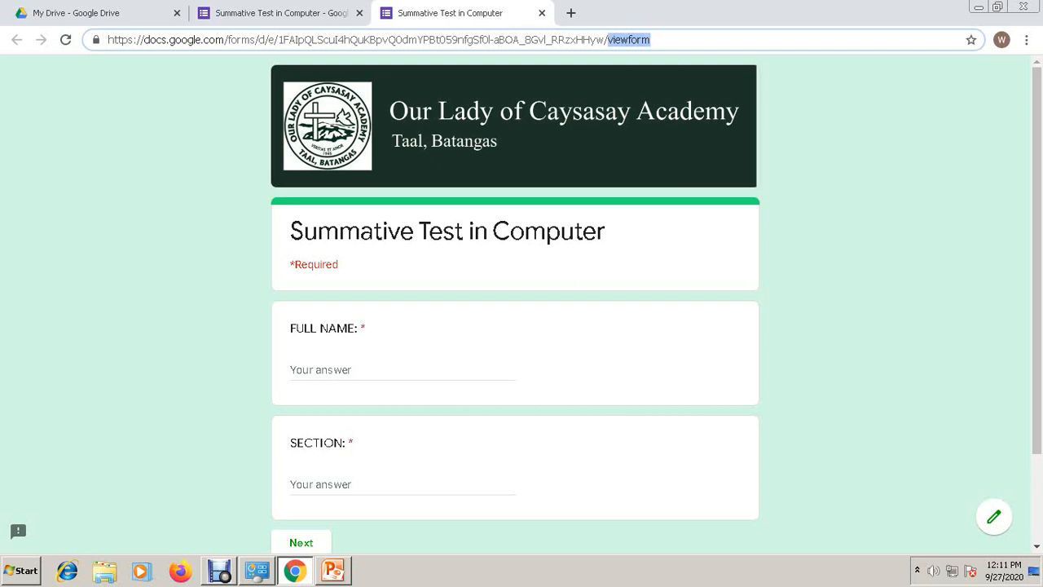
# - Compare it with the editor's address, then close the preview and go to My Drive
pyautogui.hotkey('ctrl', 'shift', 'Tab')
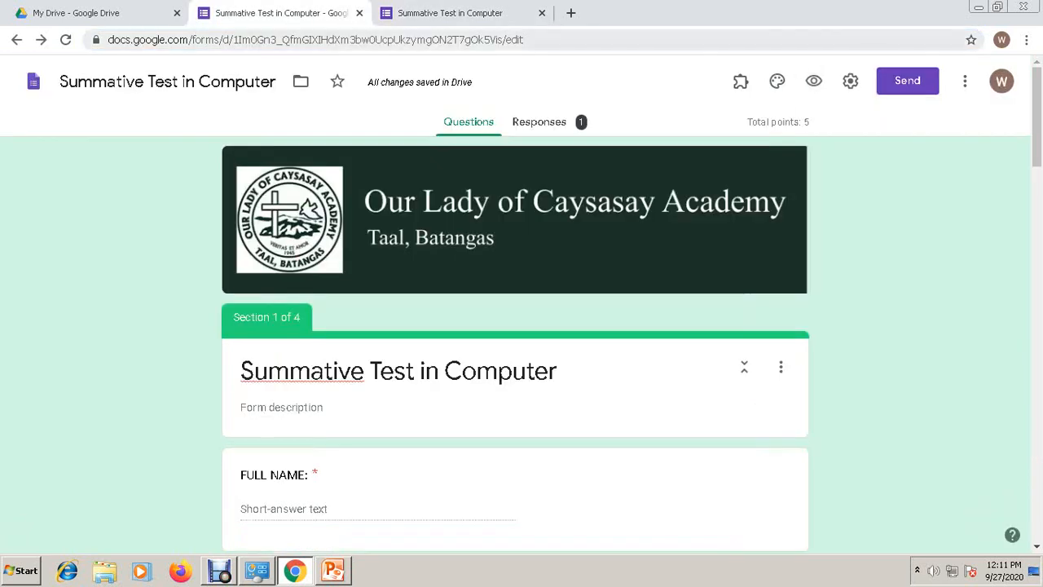
pyautogui.hotkey('ctrl', 'l')
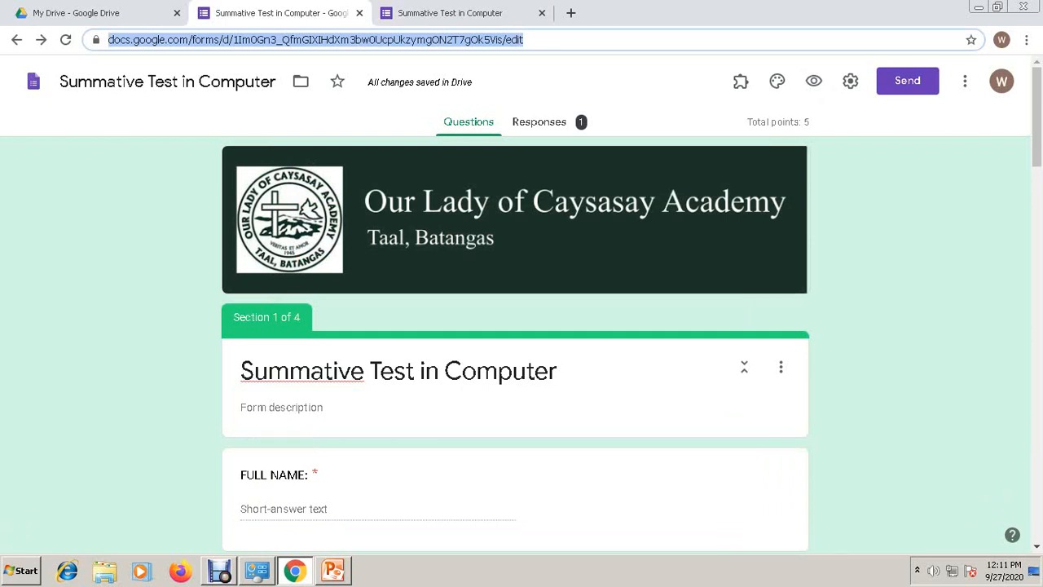
pyautogui.hotkey('ctrl', 'Tab')
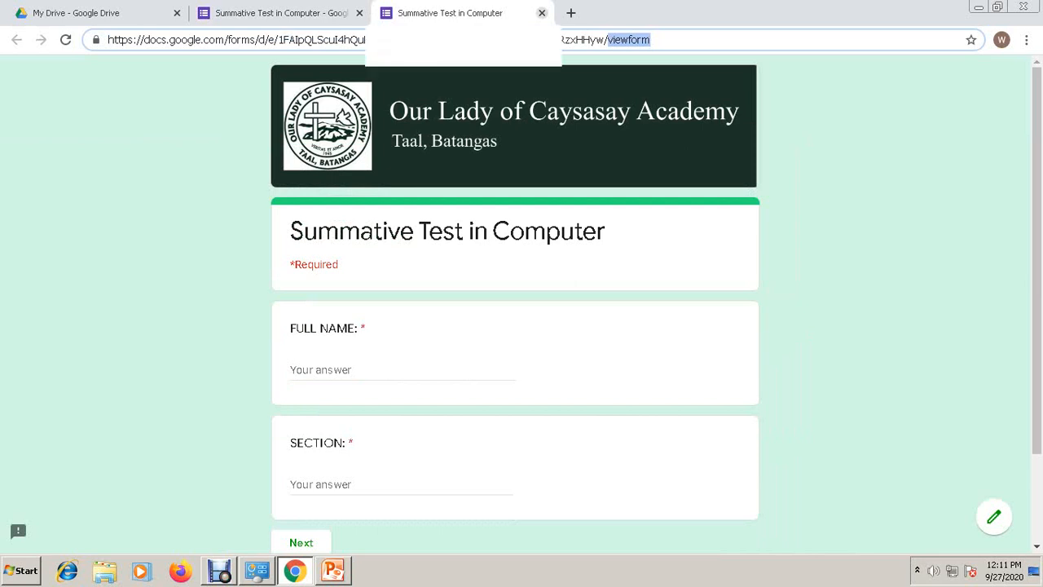
pyautogui.click(542, 13)
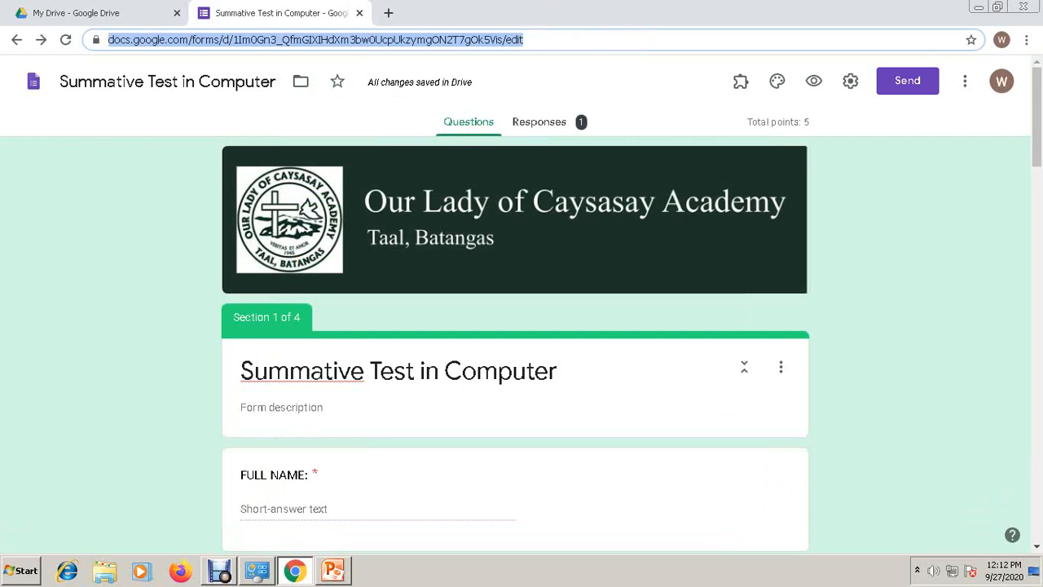
pyautogui.click(75, 13)
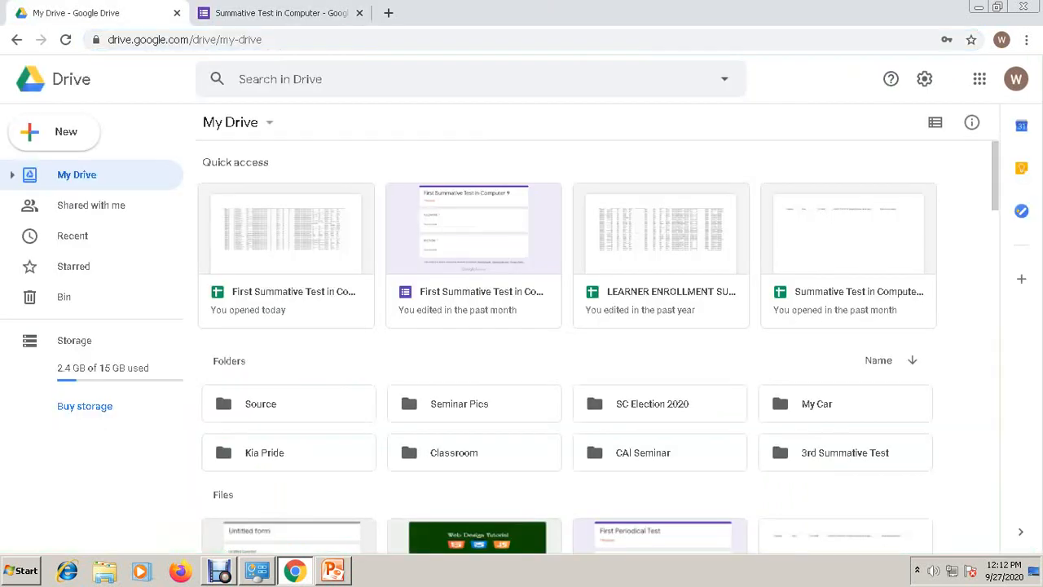
# - Open the 'First Summative Test in Computer 9 (Responses)' spreadsheet from Quick access, review it, and close it
pyautogui.doubleClick(286, 259)
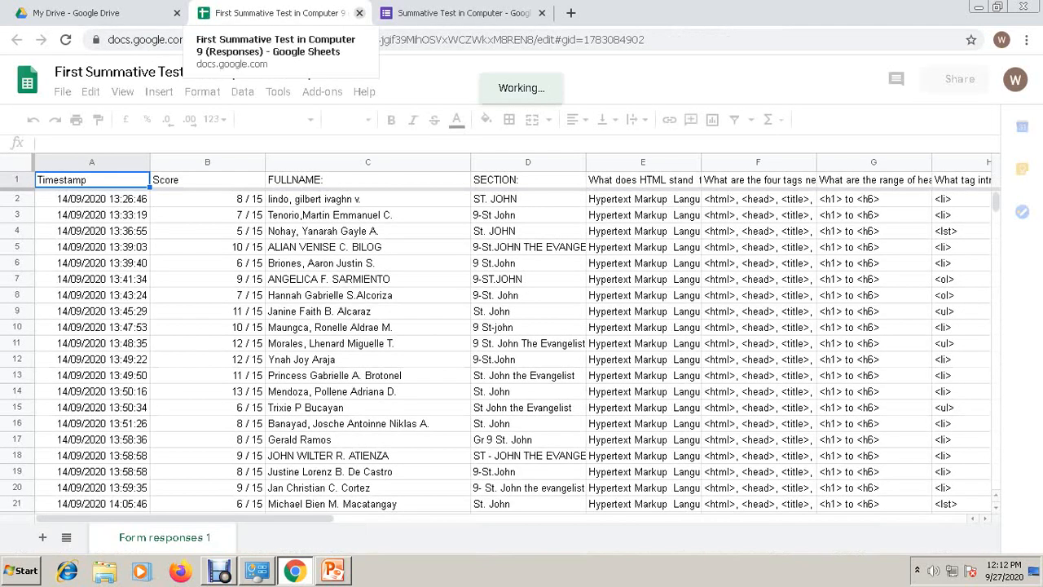
pyautogui.hotkey('ctrl', 'w')
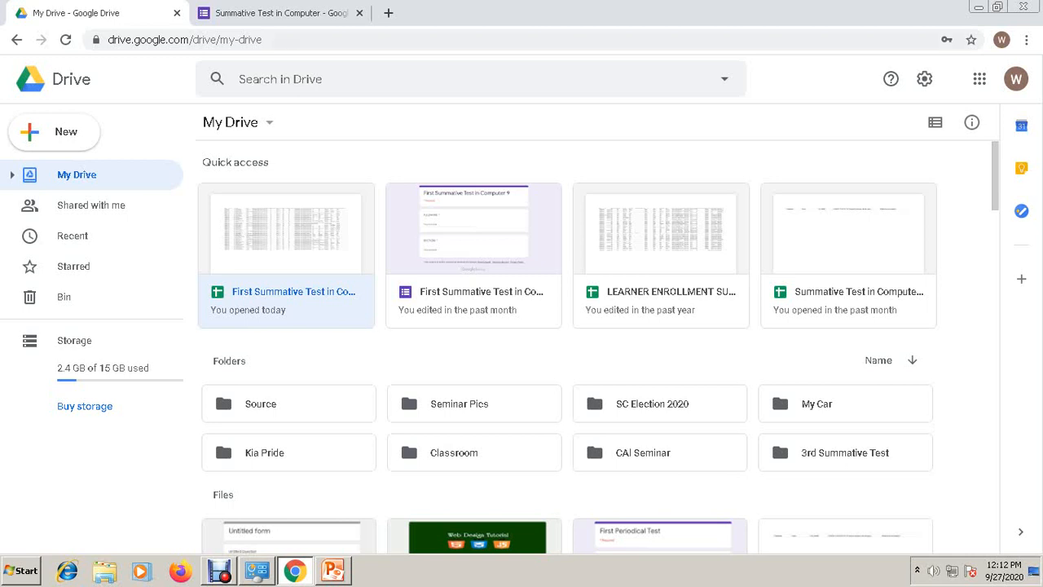
# - Bring the 'Summative Test in Computer' form editor tab back into view
pyautogui.hotkey('ctrl', 'Tab')
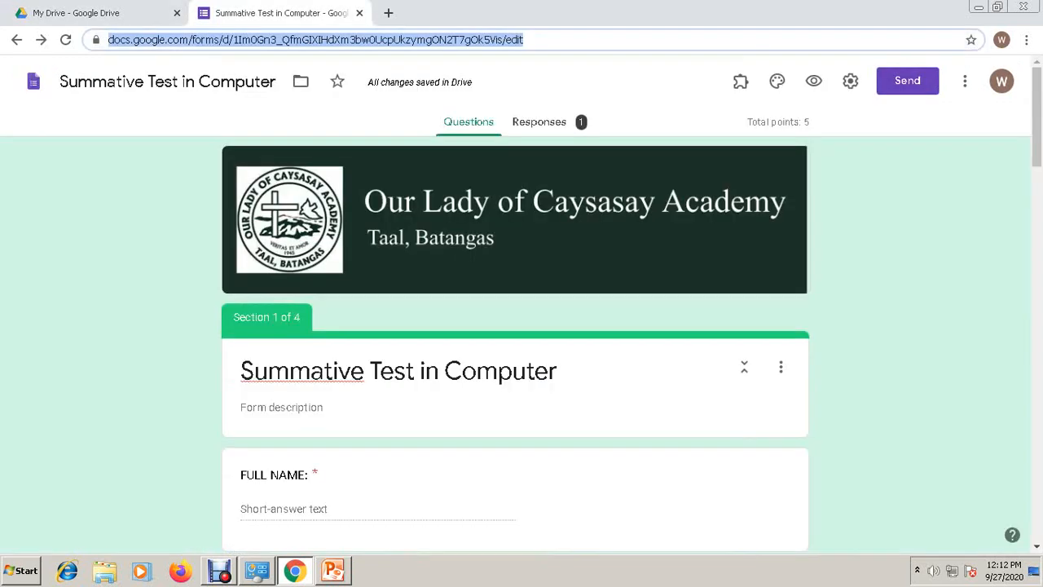